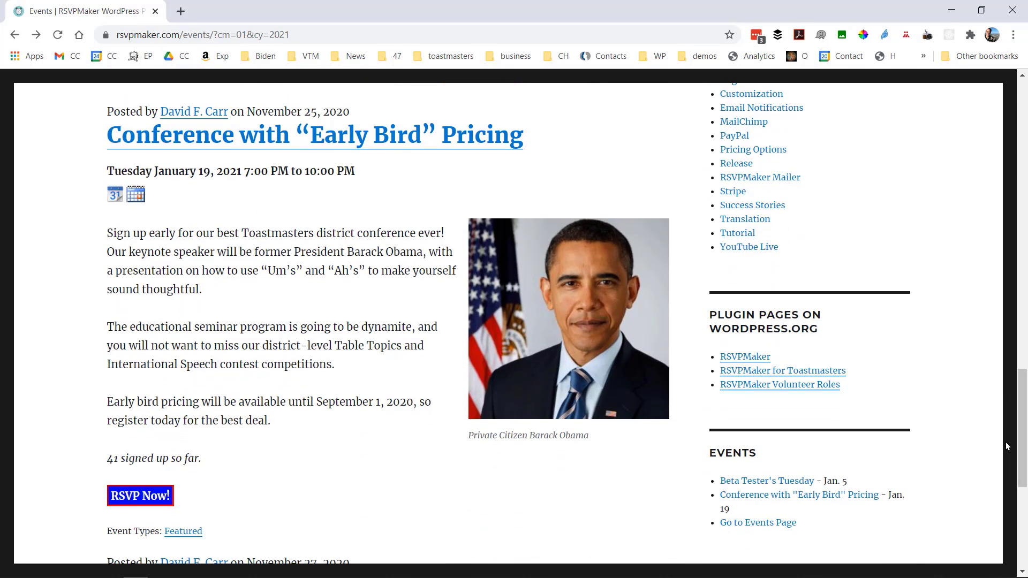
Submit a test conference registration with the Full Conference ticket
click(156, 501)
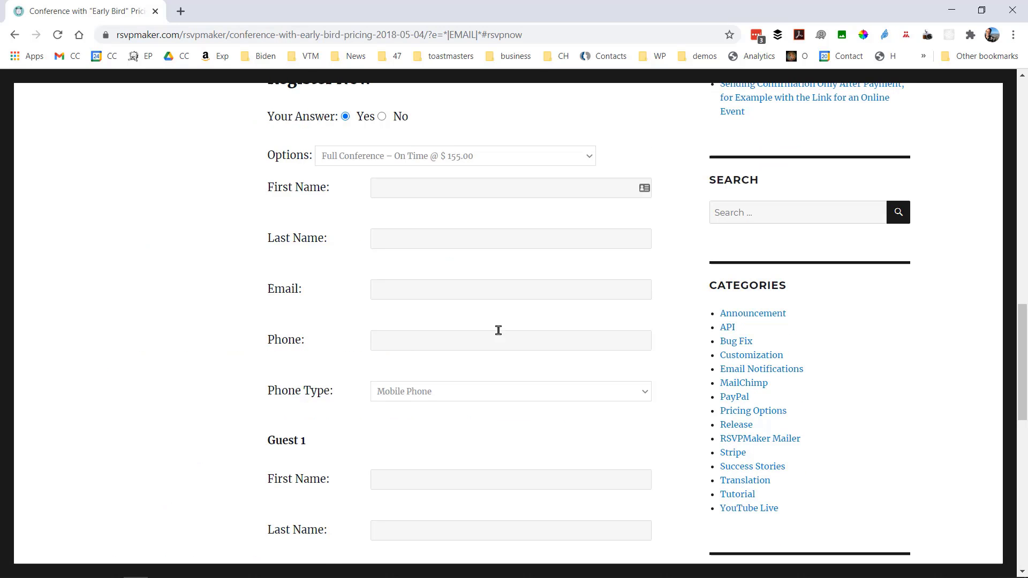
click(413, 188)
click(428, 162)
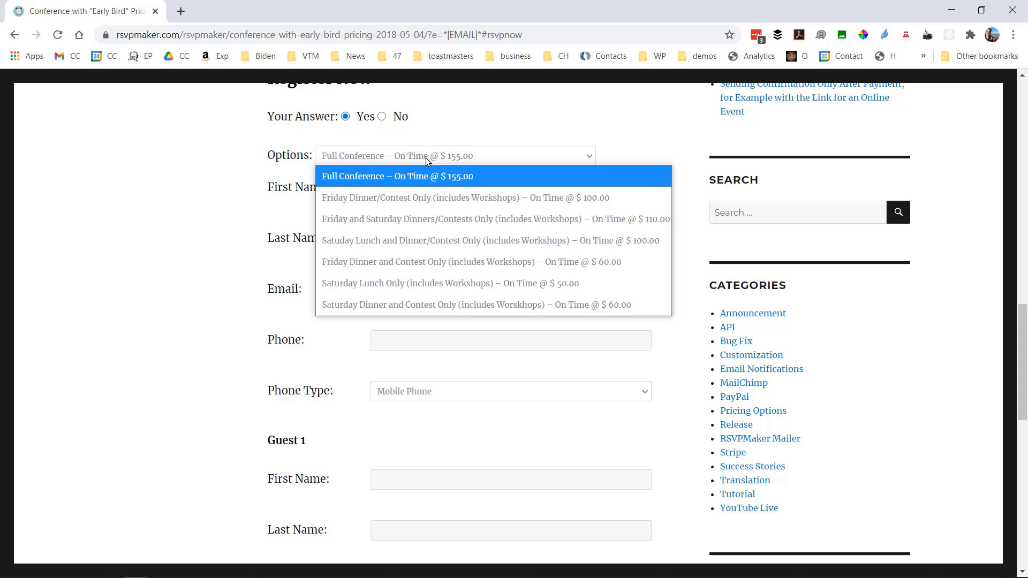
click(420, 182)
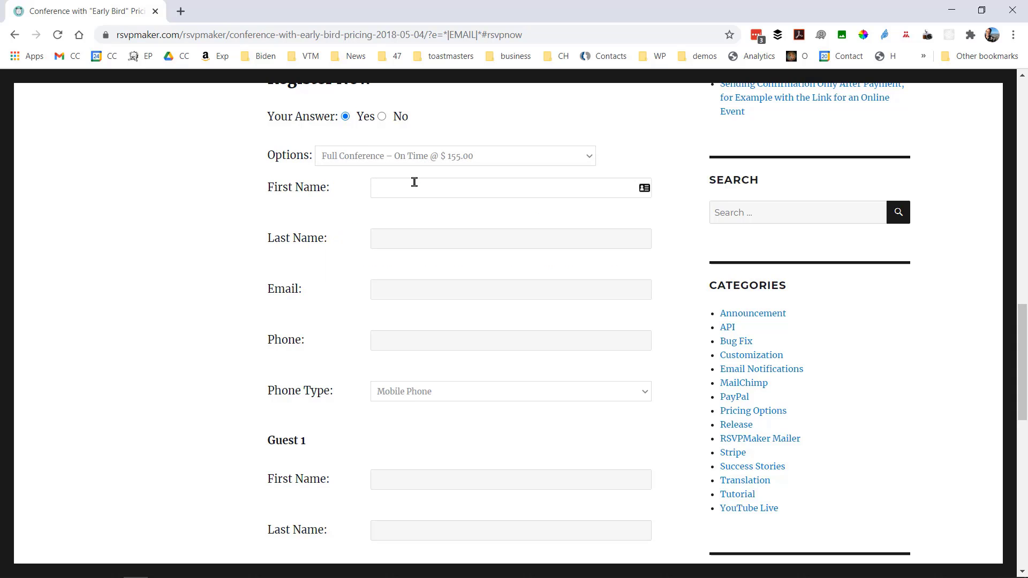
click(300, 428)
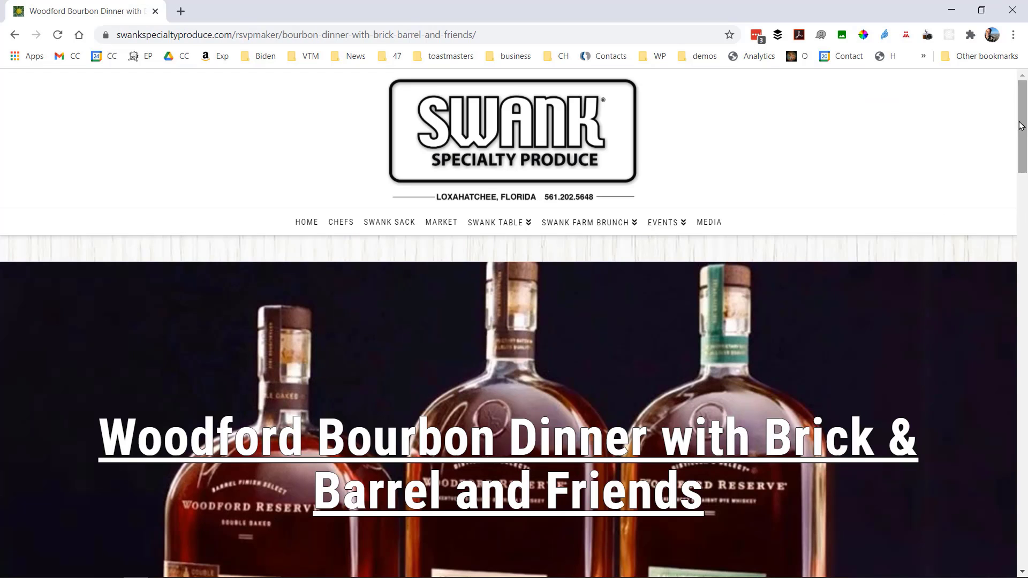
Sign up for the open Vote Counter role on the sample event page
drag(1020, 130, 1020, 366)
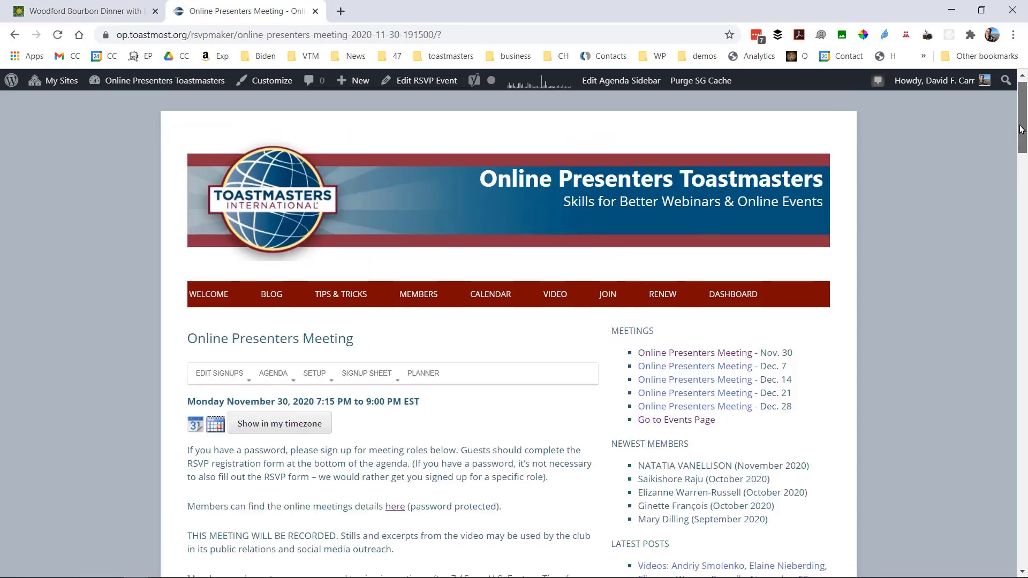
drag(1016, 131, 1016, 211)
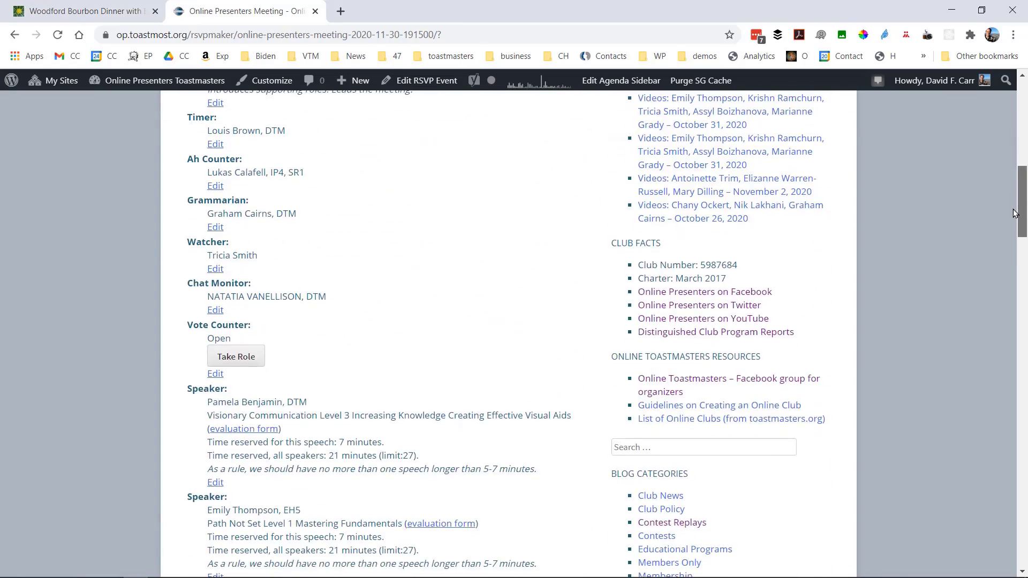
click(238, 357)
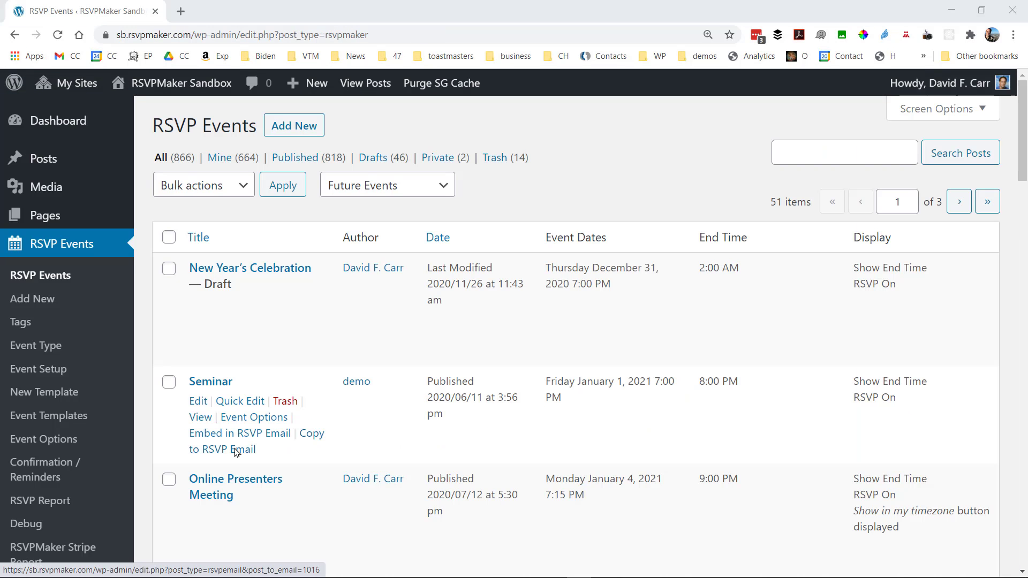
Start a new RSVP event titled 'Zoom Pizza Making Party' dated December 1
click(42, 304)
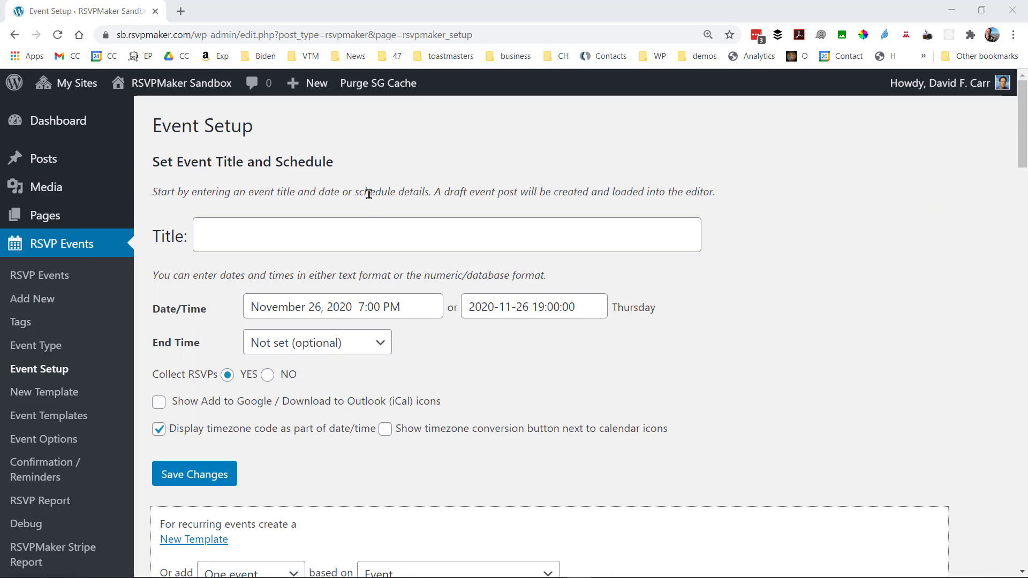
click(329, 233)
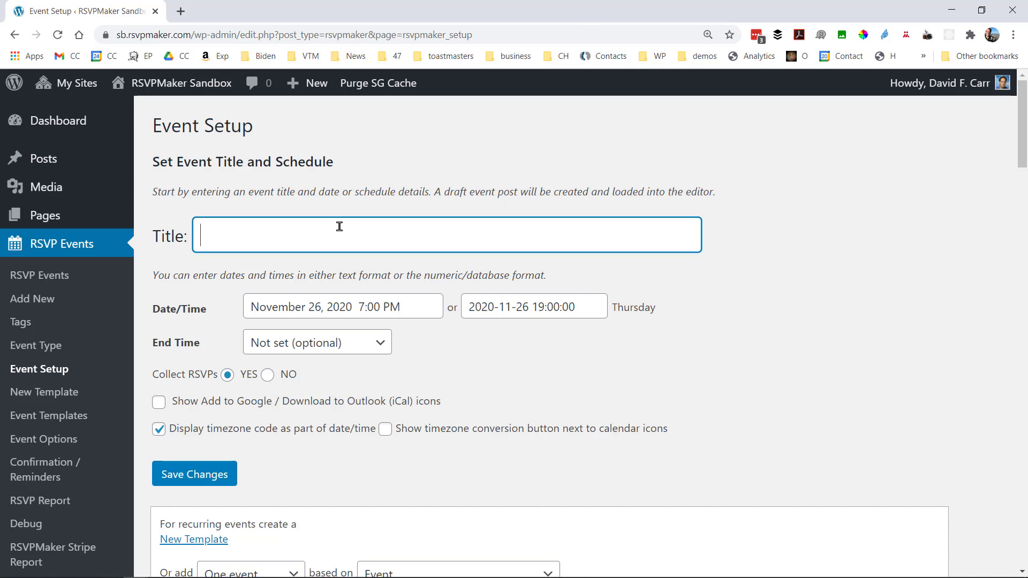
text(Zoom Pizza )
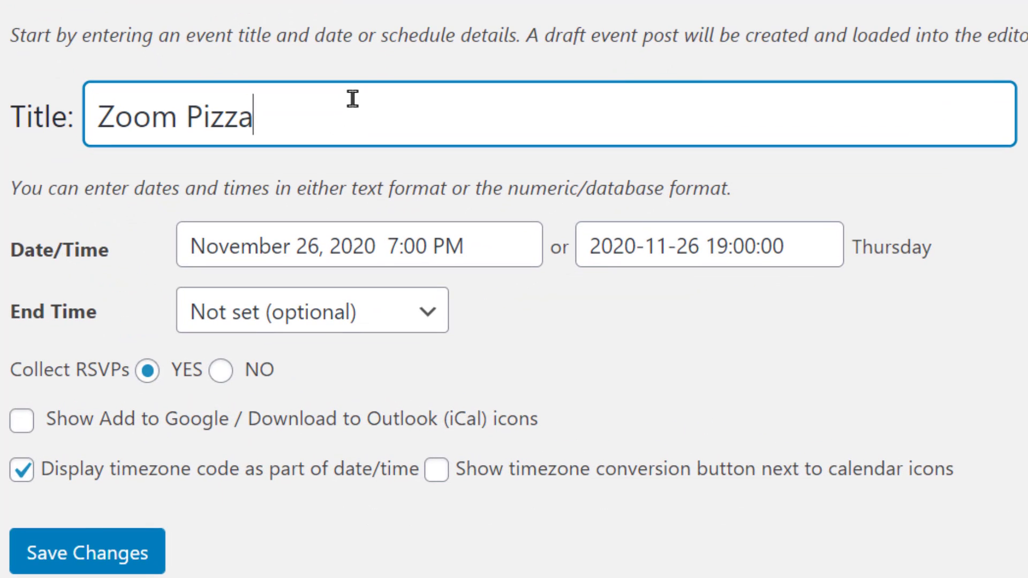
text(Making )
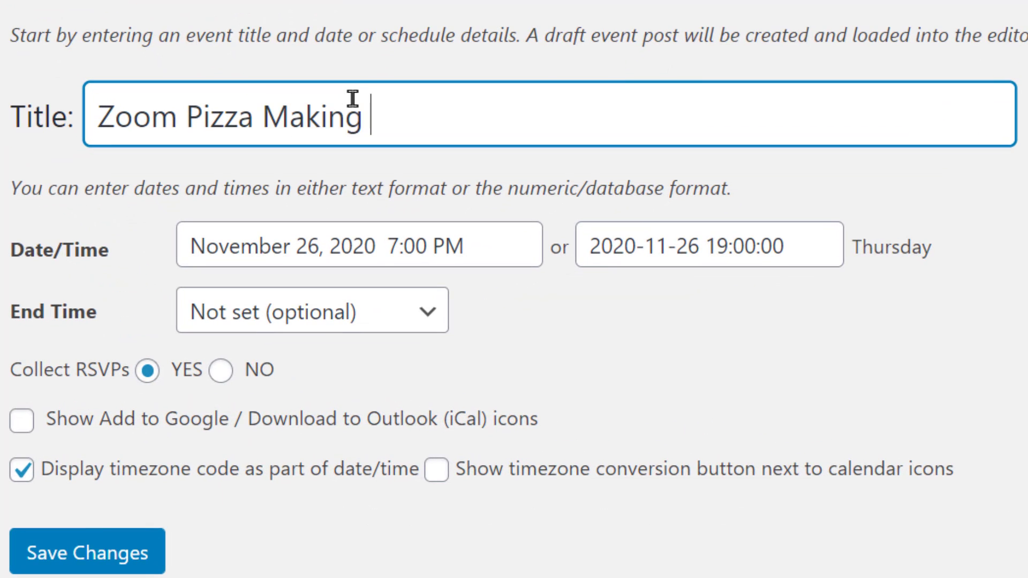
text(Party)
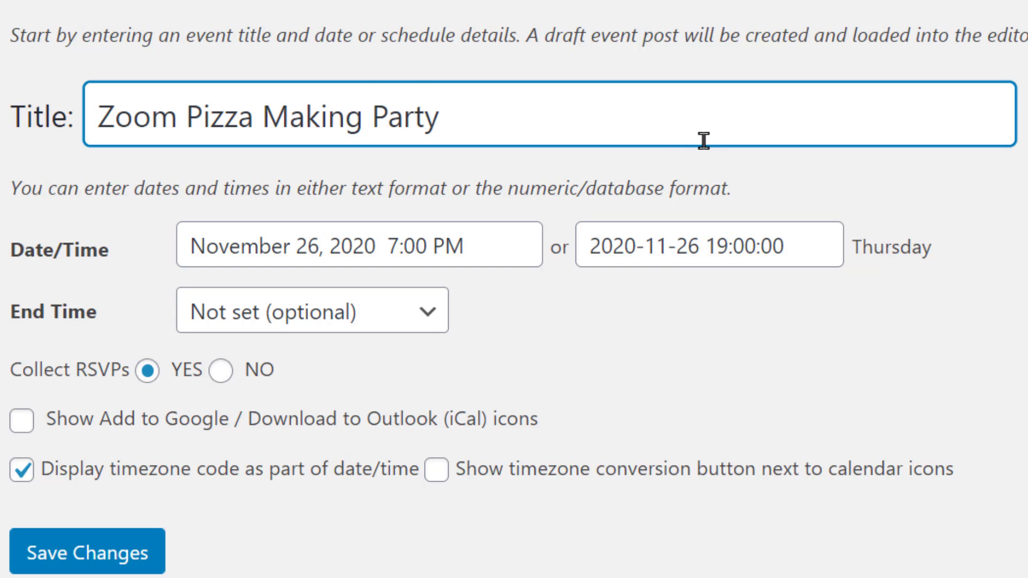
double_click(322, 247)
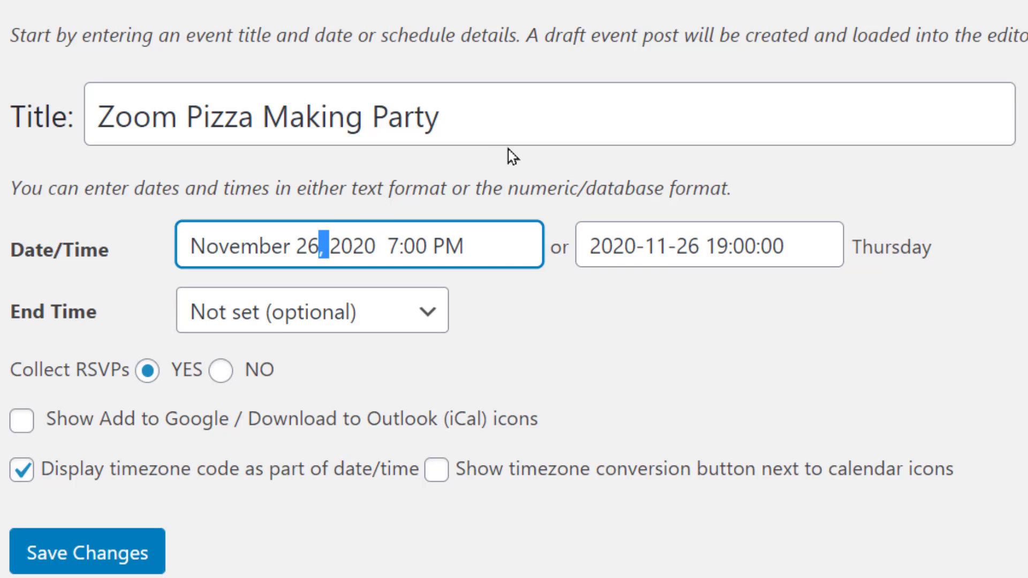
key(Left)
key(shift+Home)
text(Dece)
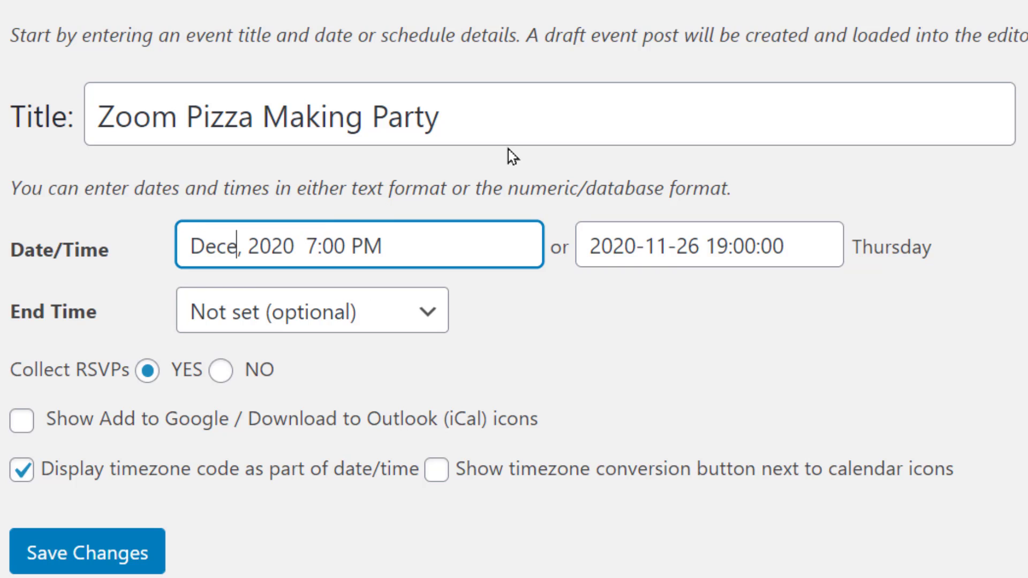
text(mber 1)
key(Tab)
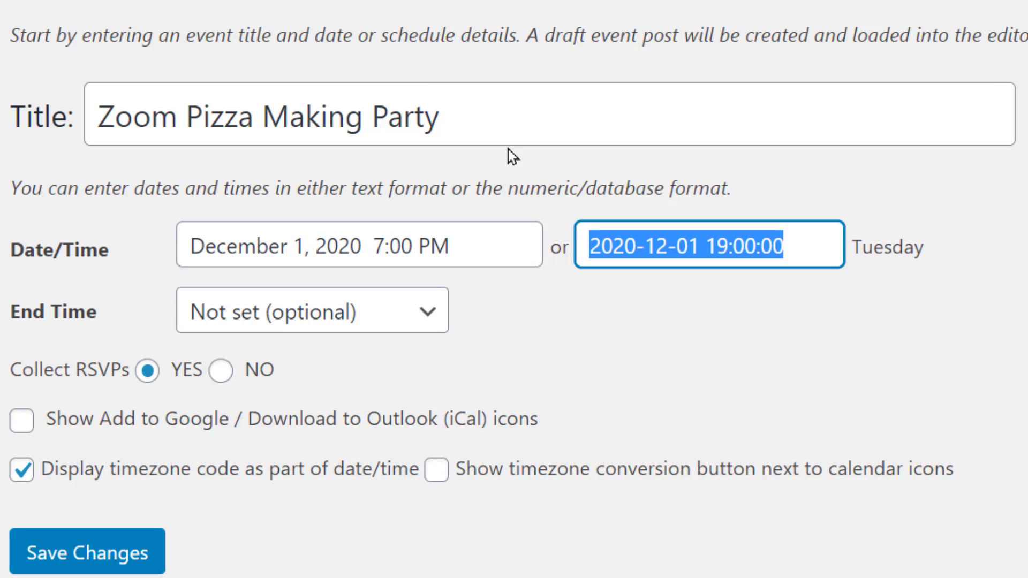
Set the event's start time to 6:30 PM
click(674, 246)
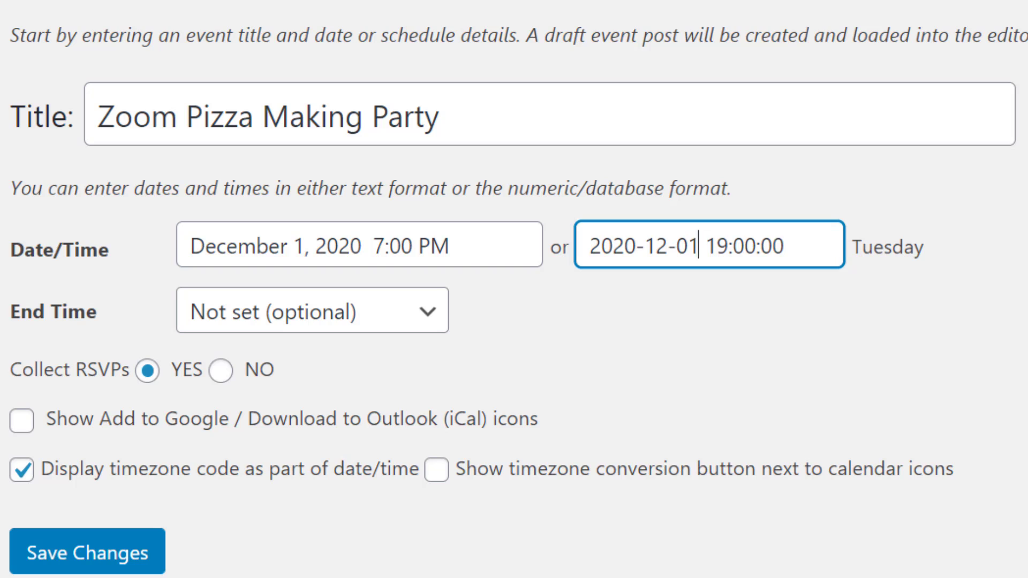
click(704, 245)
drag(716, 246, 744, 245)
text(8:3)
key(Tab)
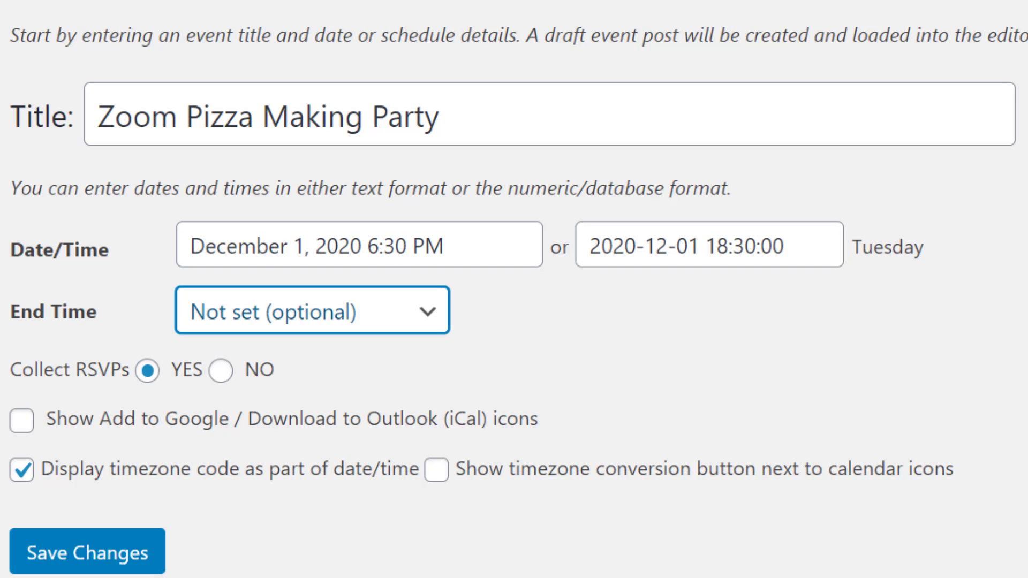
Set an 8:00 PM end time and enable calendar icons and the timezone button
click(427, 321)
click(382, 396)
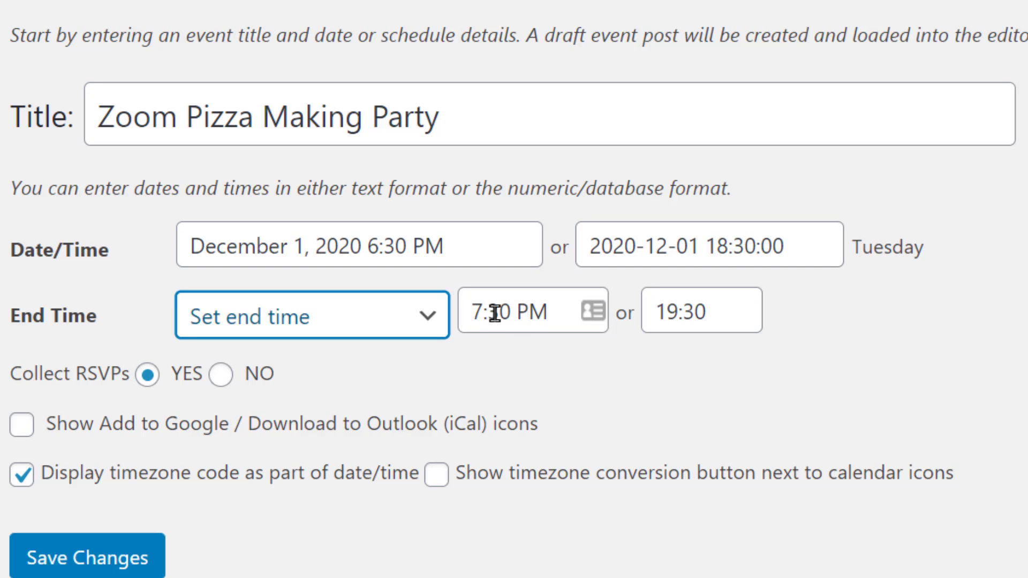
click(475, 311)
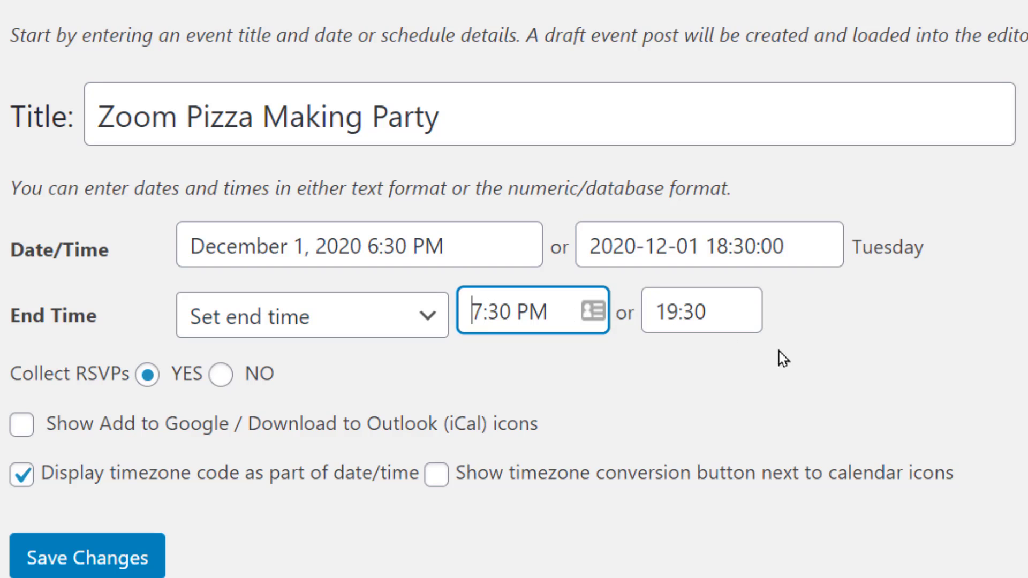
key(shift+Right)
key(shift+Right)
key(shift+Right)
key(shift+Right)
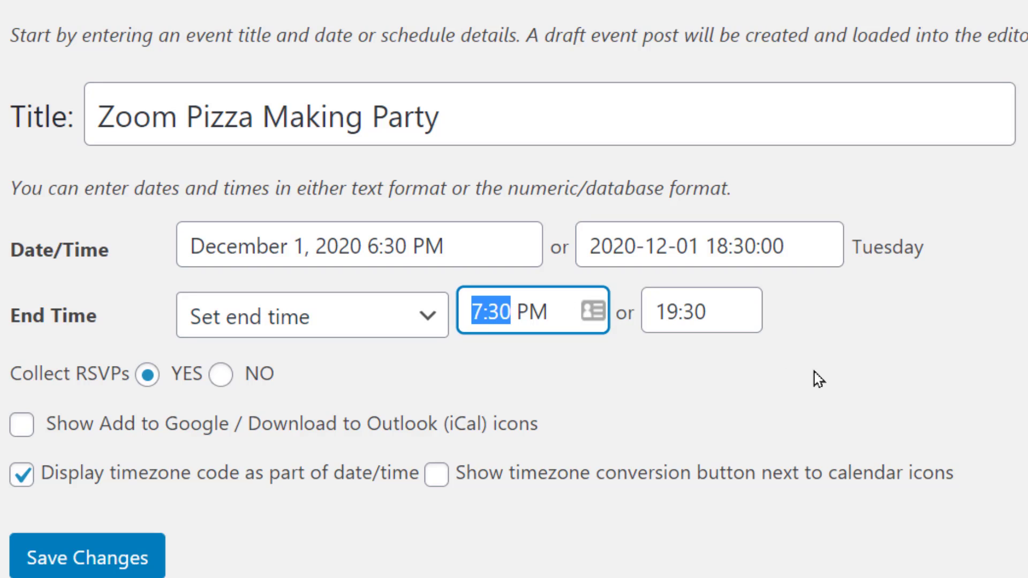
text(8:00)
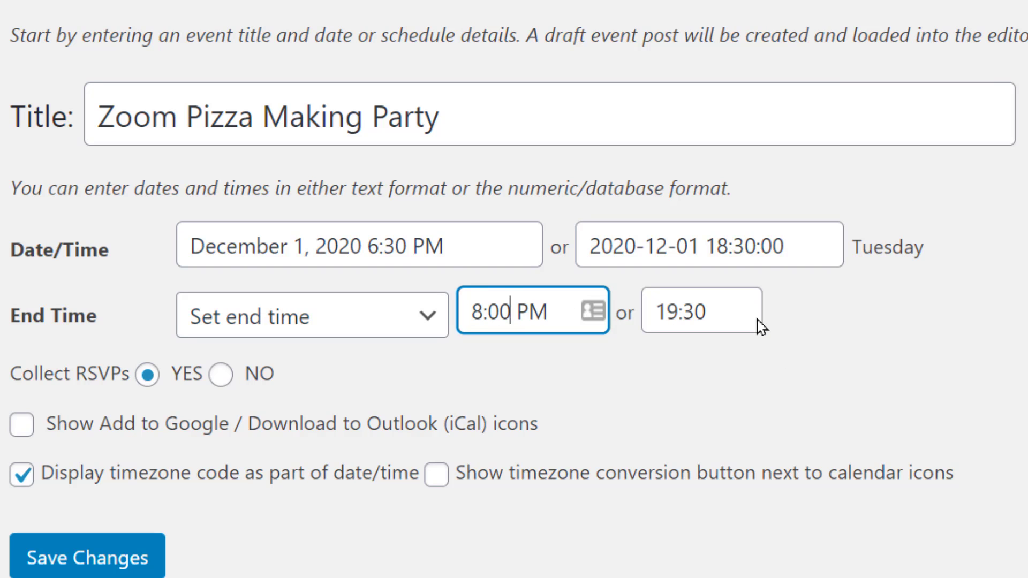
key(Tab)
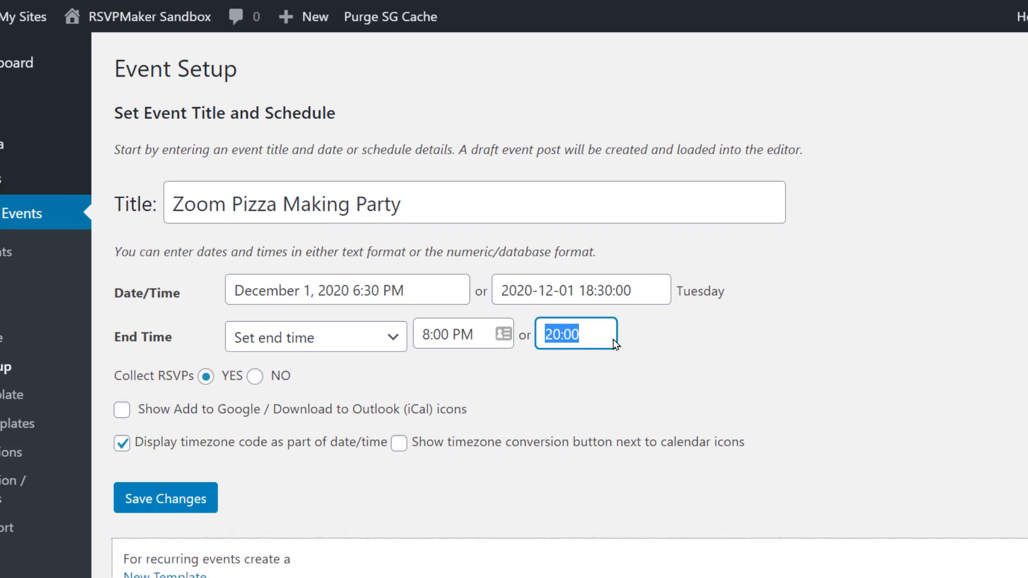
click(739, 380)
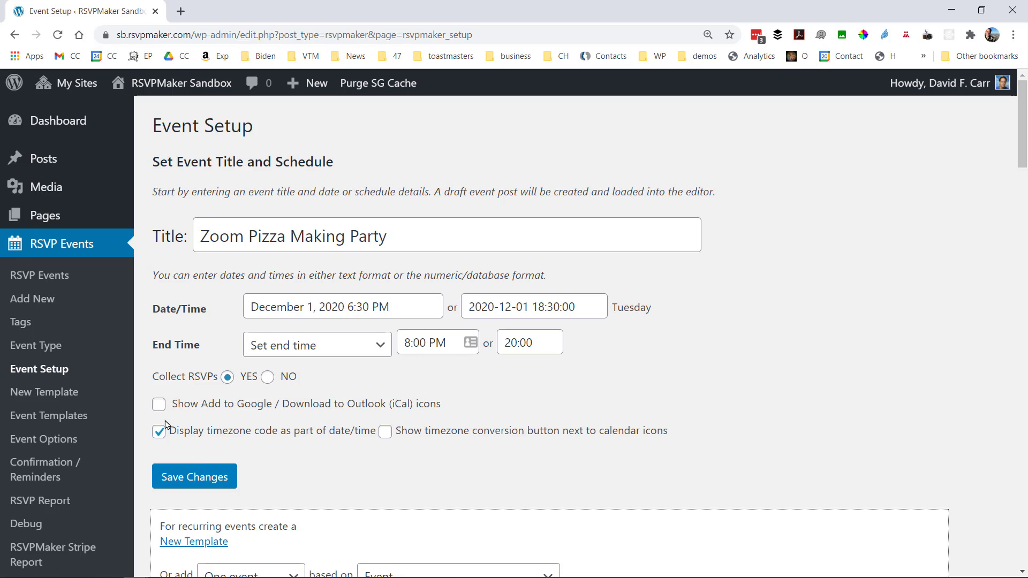
click(160, 404)
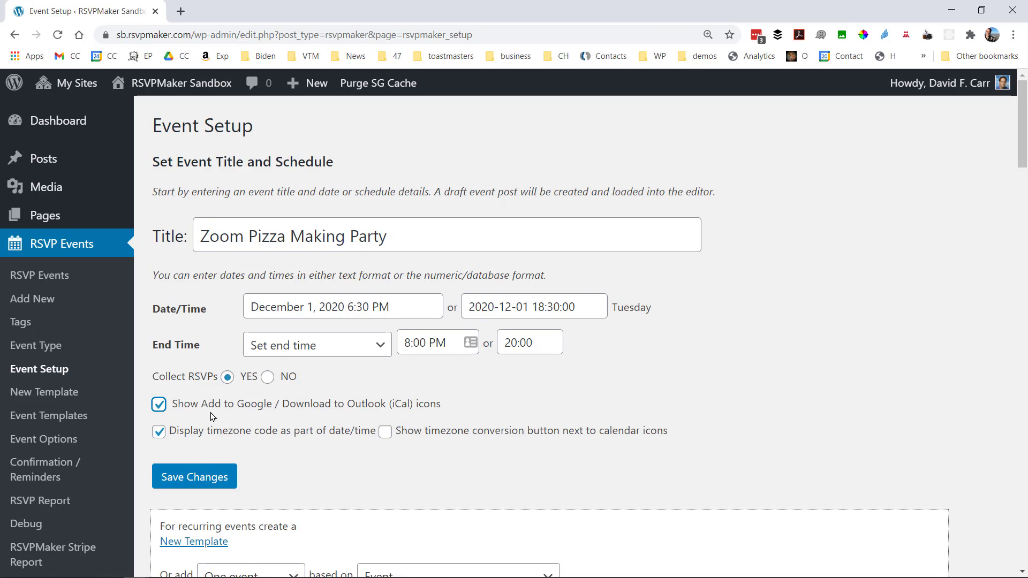
click(385, 432)
Create the draft event and add an image block with the uploaded pizza photo
click(210, 481)
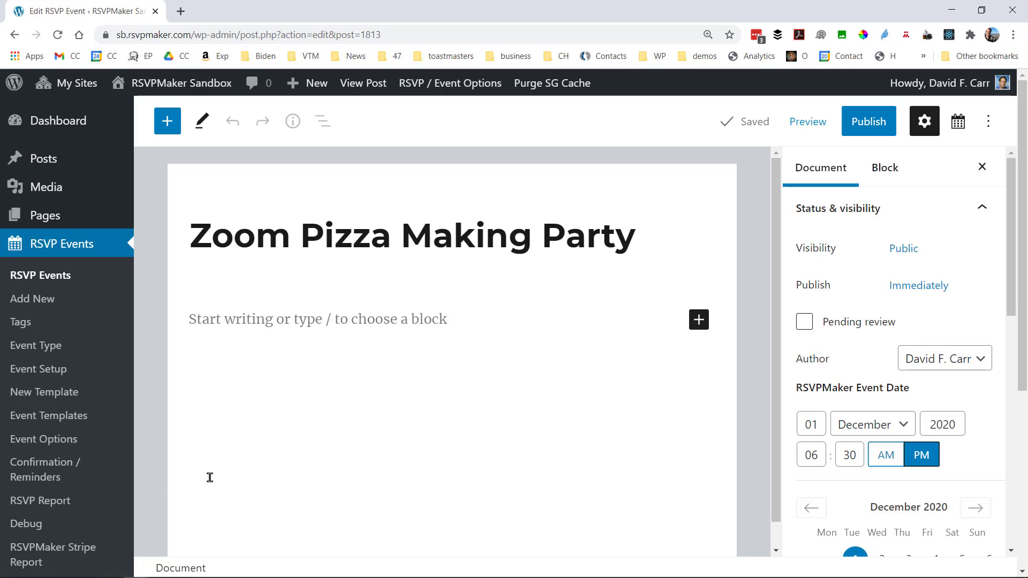
click(699, 321)
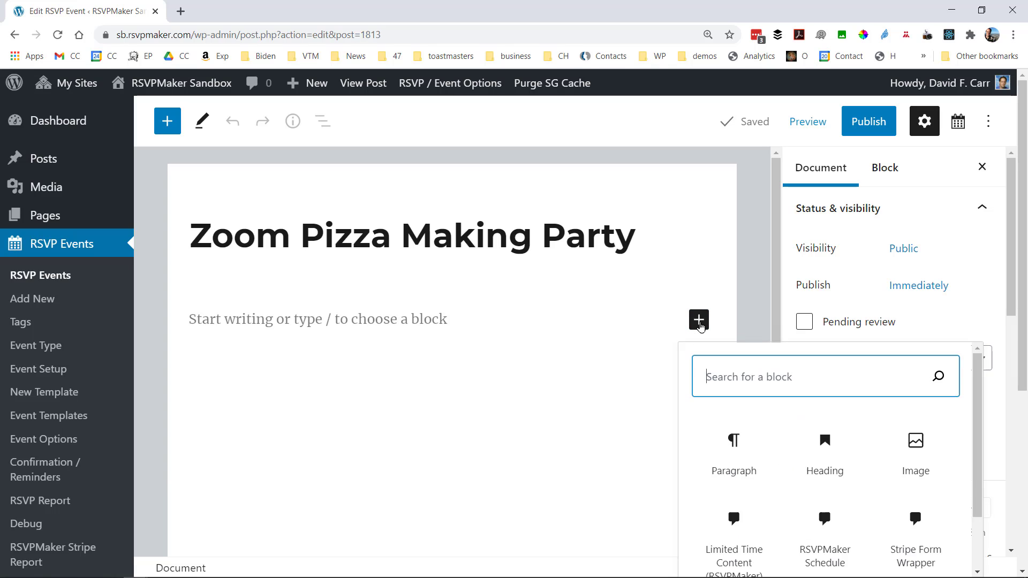
click(914, 436)
click(228, 426)
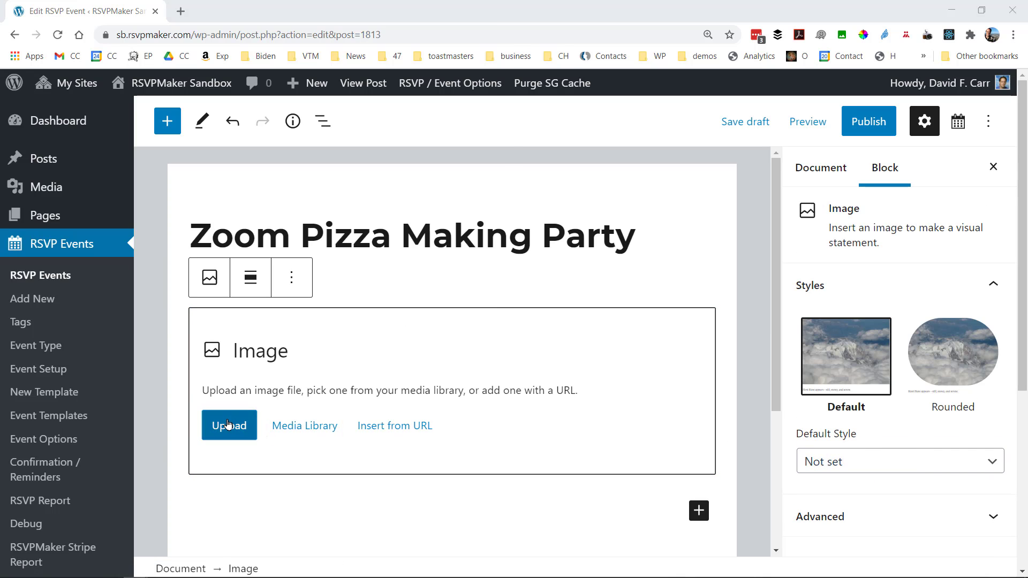
scroll(294, 239, down, 3)
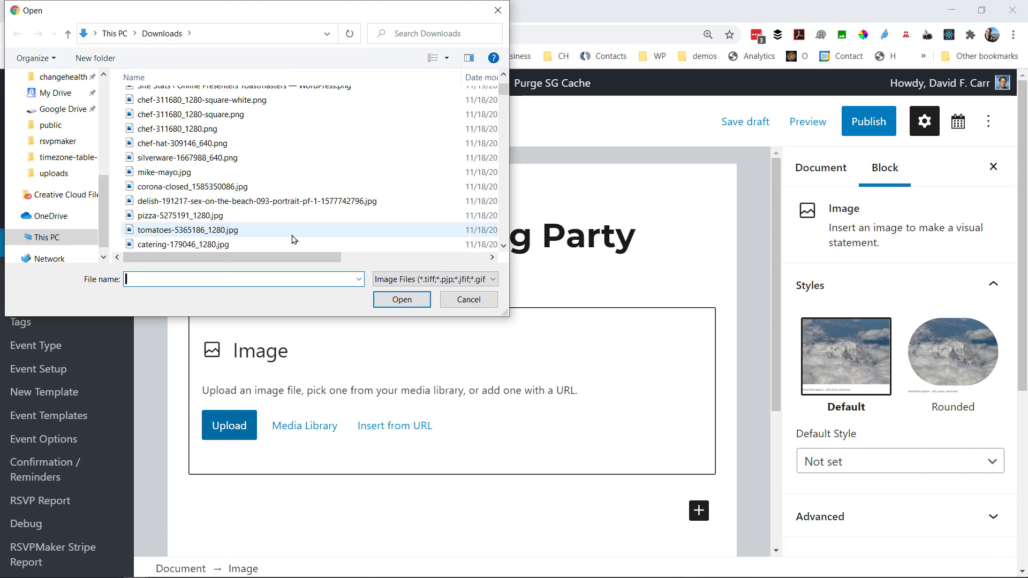
double_click(300, 219)
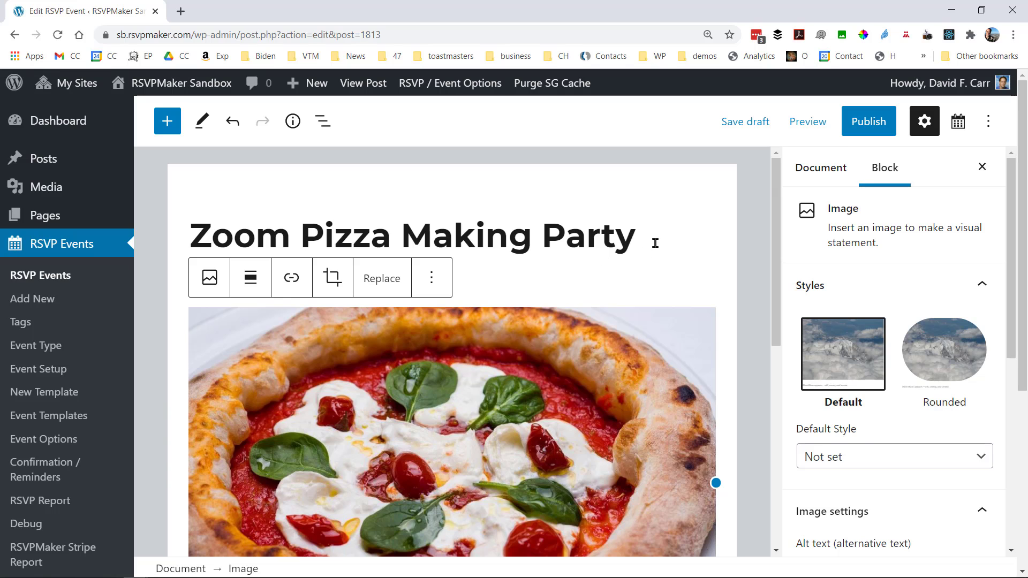
Add the paragraph 'Learn how to make pizza everyone will love!' below the title
click(655, 243)
key(Return)
text(Learn how)
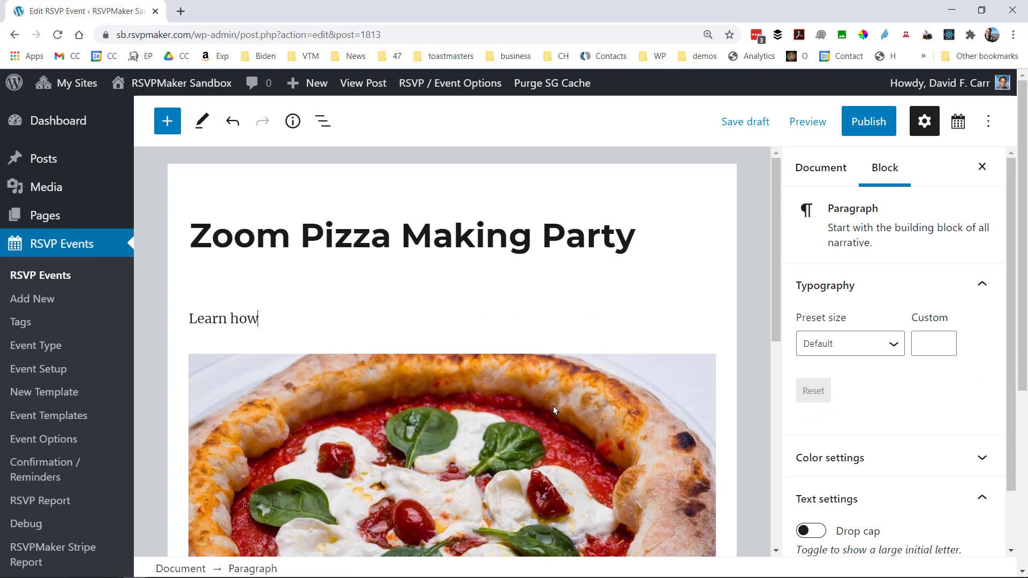
text( to make pizza everyone will love!)
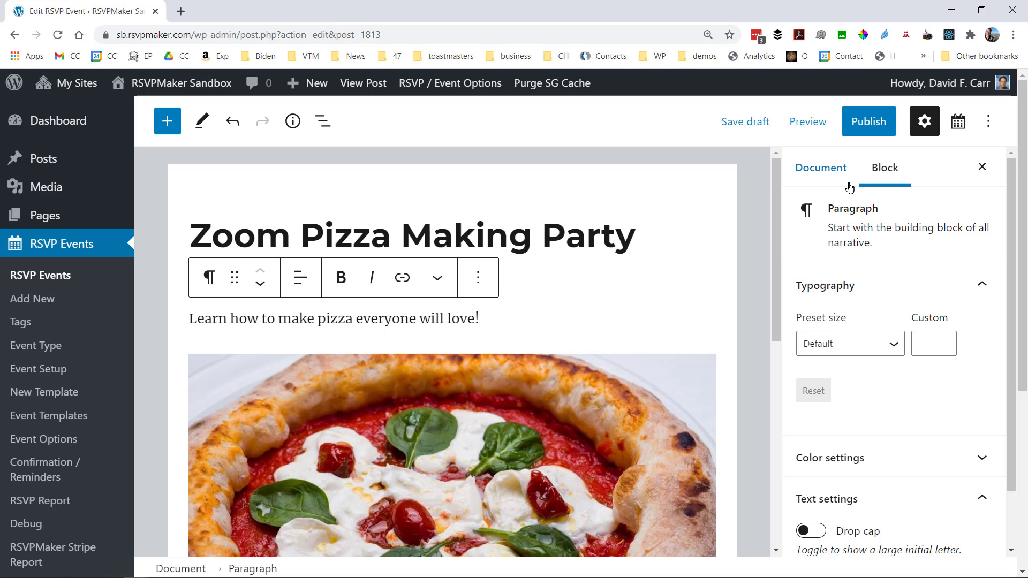
Publish the pizza party event and view its live page
click(821, 168)
drag(1007, 165, 1006, 246)
scroll(1005, 246, down, 5)
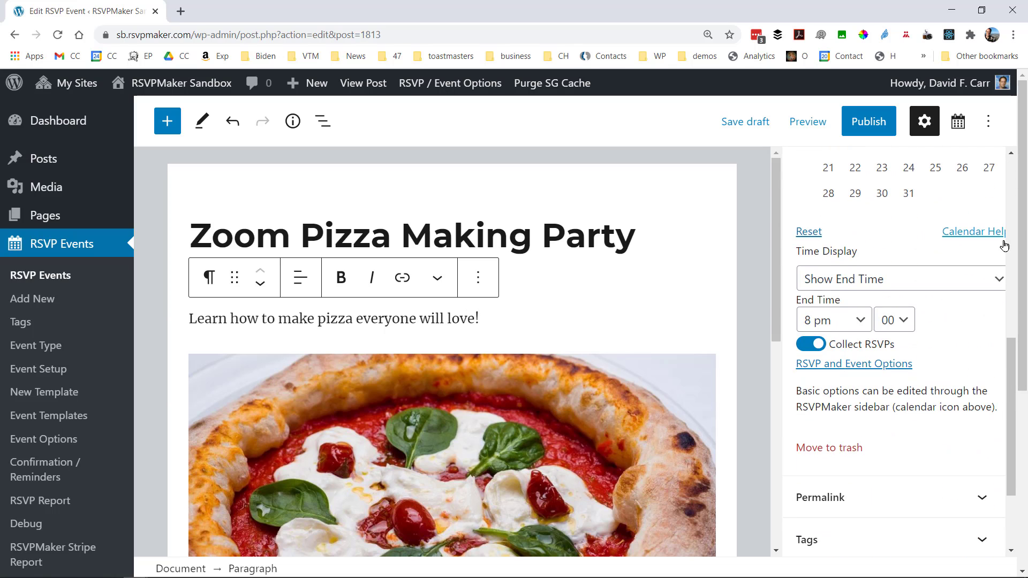
click(867, 122)
click(867, 122)
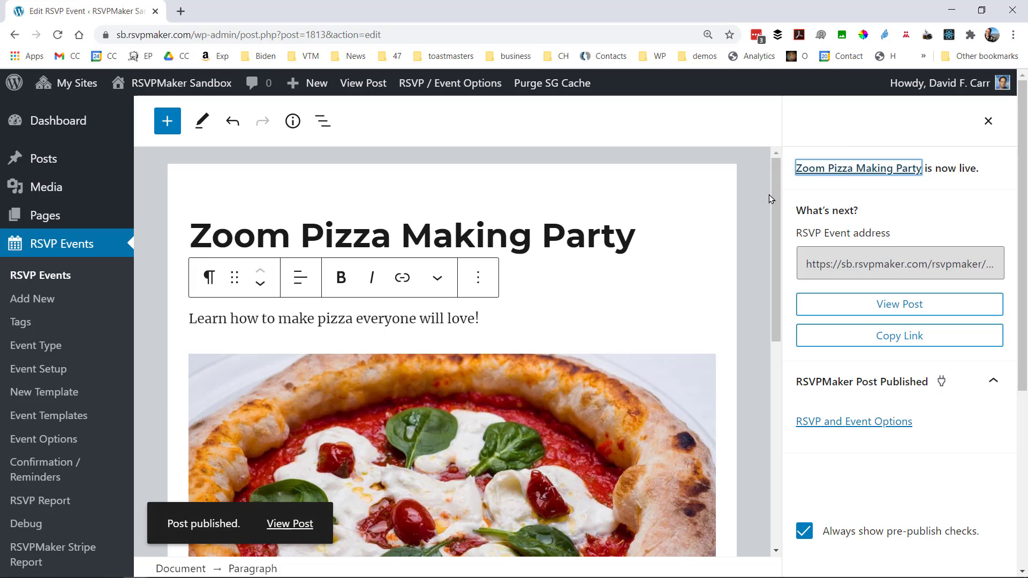
click(289, 524)
Convert the event time to the viewer's timezone and scroll through the RSVP form
scroll(591, 340, down, 5)
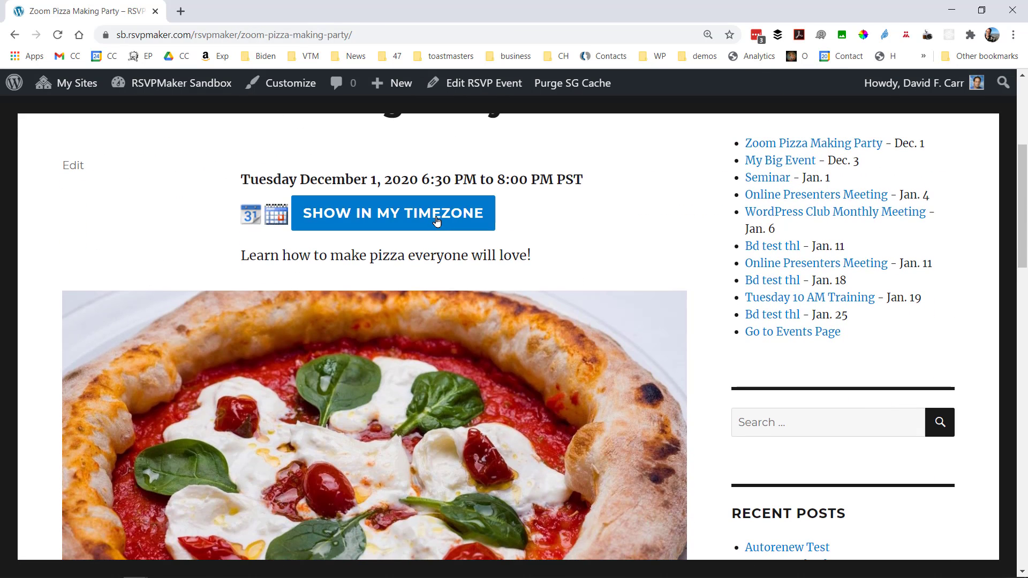
click(437, 221)
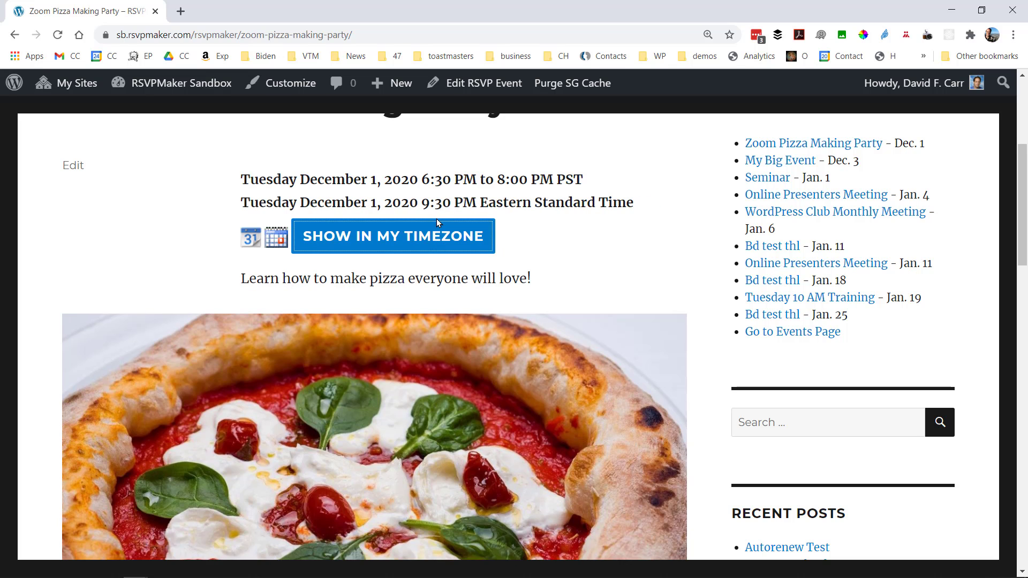
scroll(552, 252, down, 1)
scroll(553, 252, down, 15)
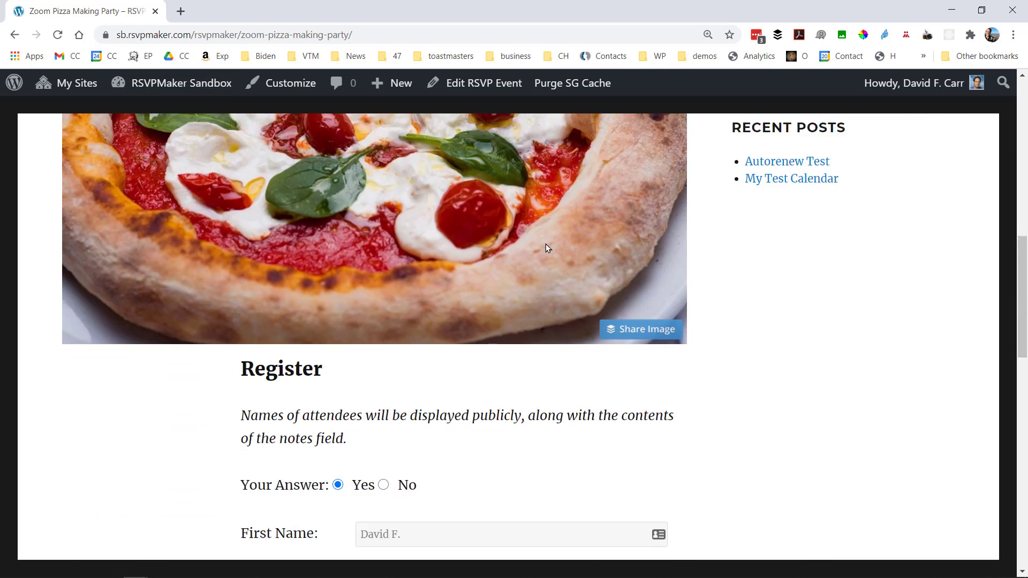
scroll(544, 241, down, 3)
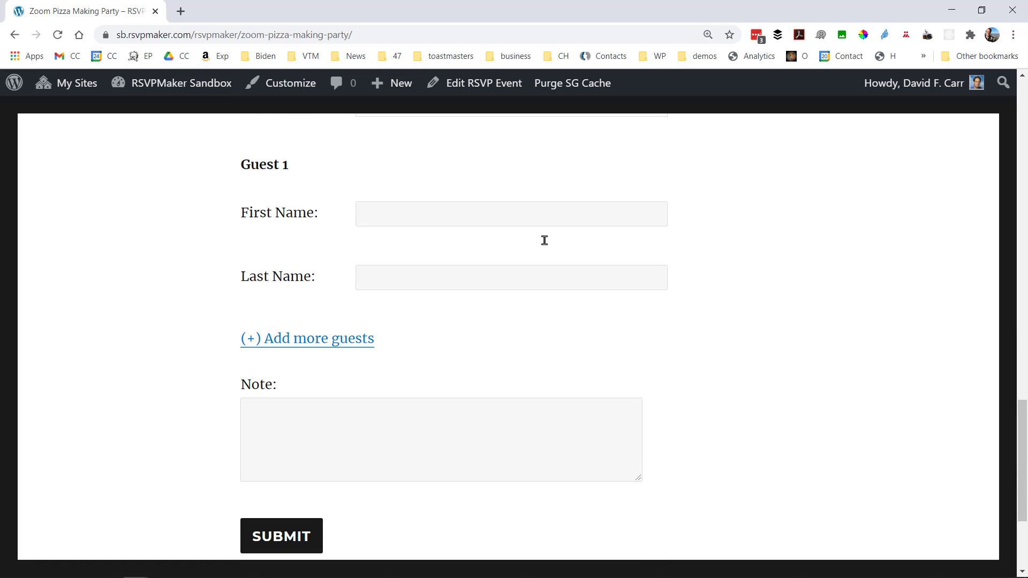
scroll(545, 240, up, 18)
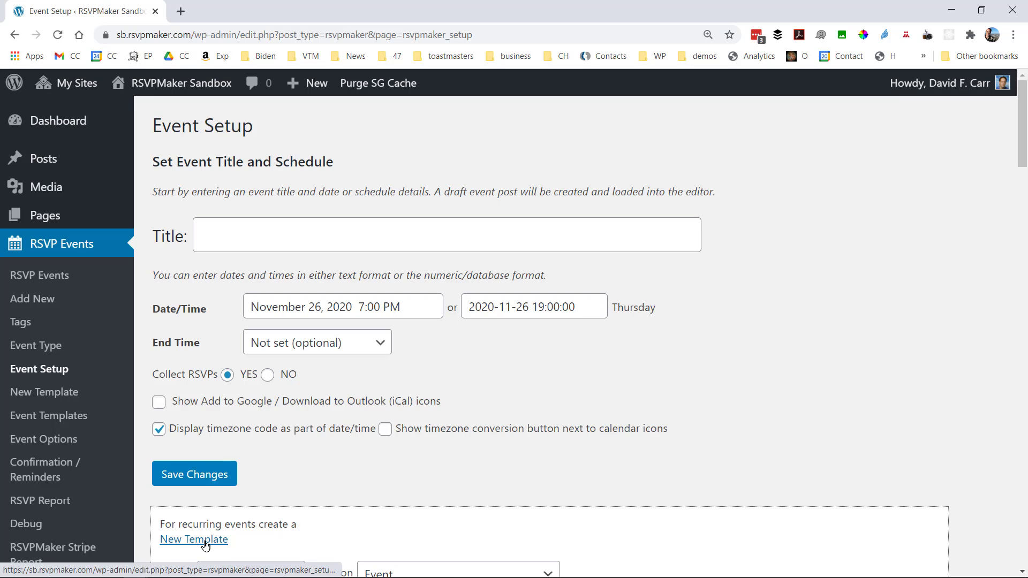
Create a template 'Monthly Neighborhood Association Meeting' recurring on first Tuesdays
click(204, 542)
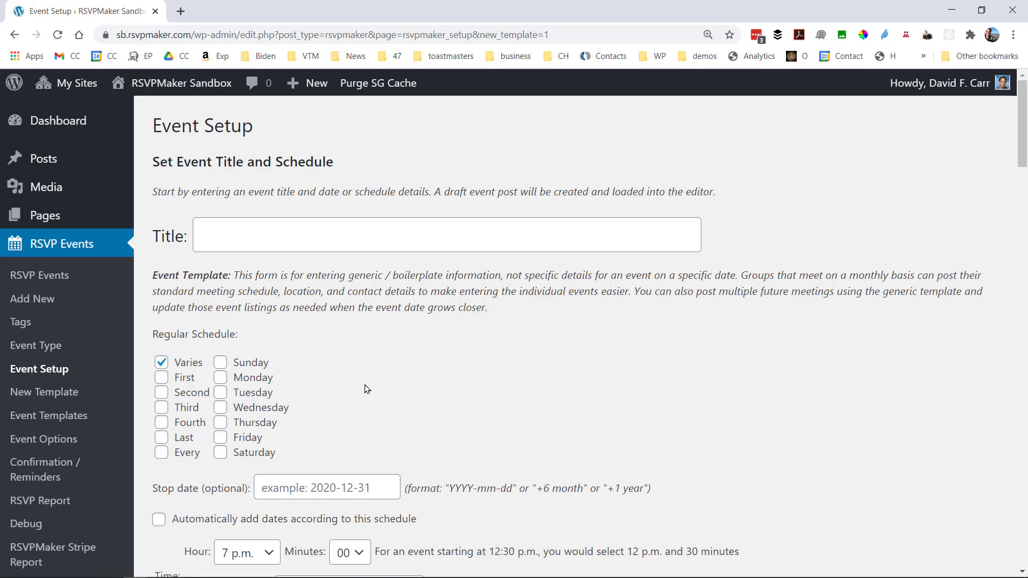
click(298, 234)
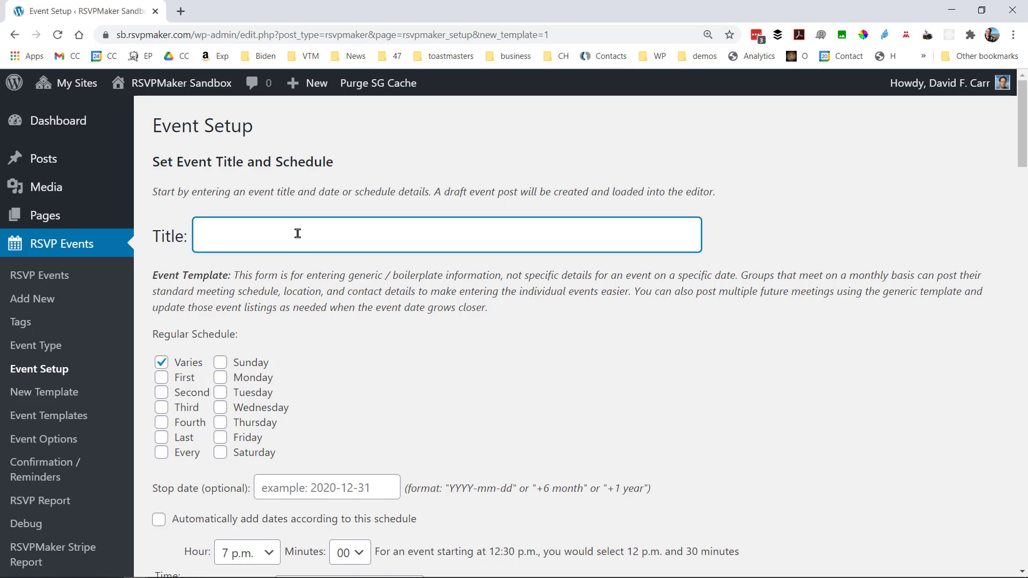
text(Monthly Neig)
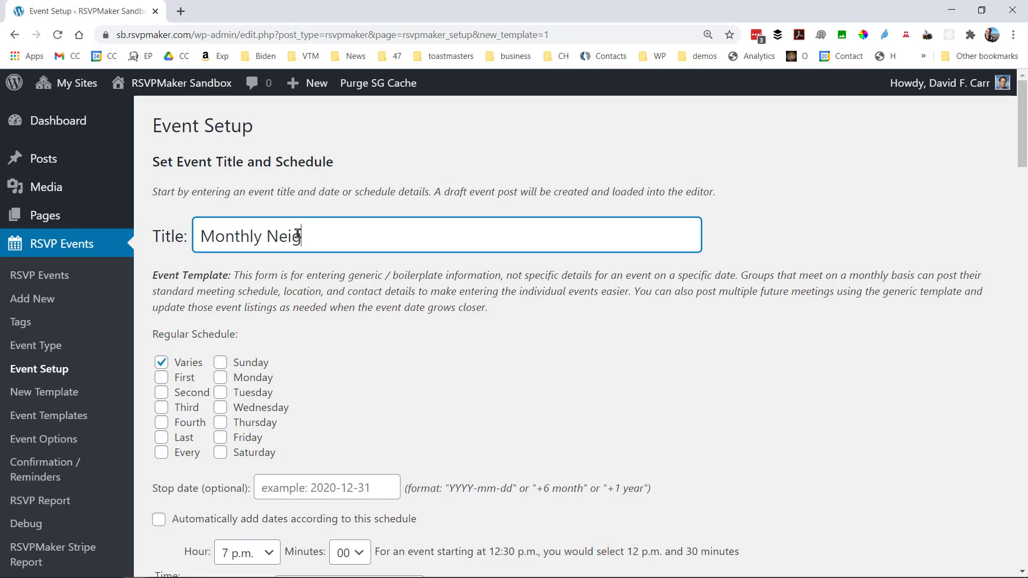
text(hborhood Association M)
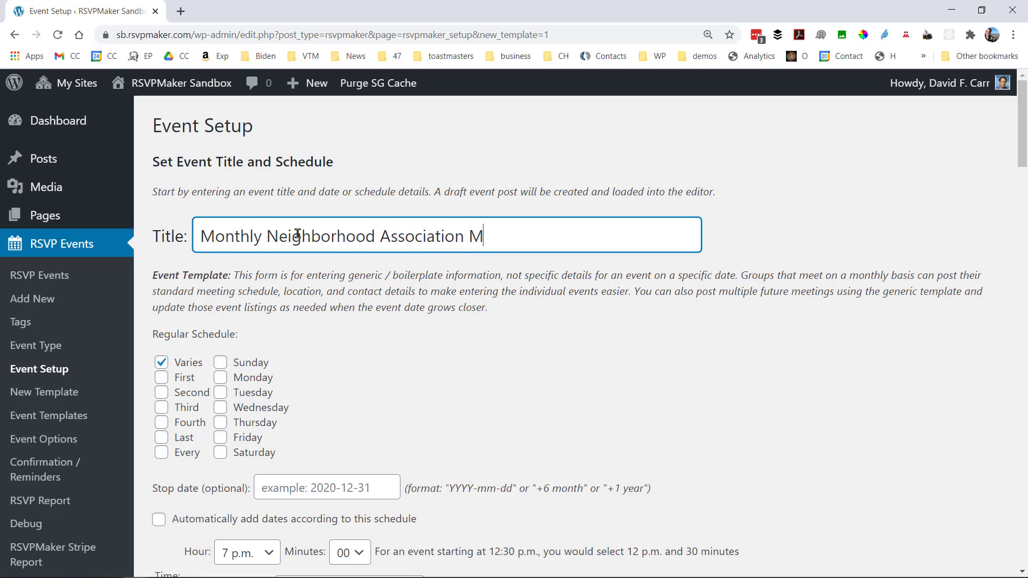
text(eeting)
click(162, 378)
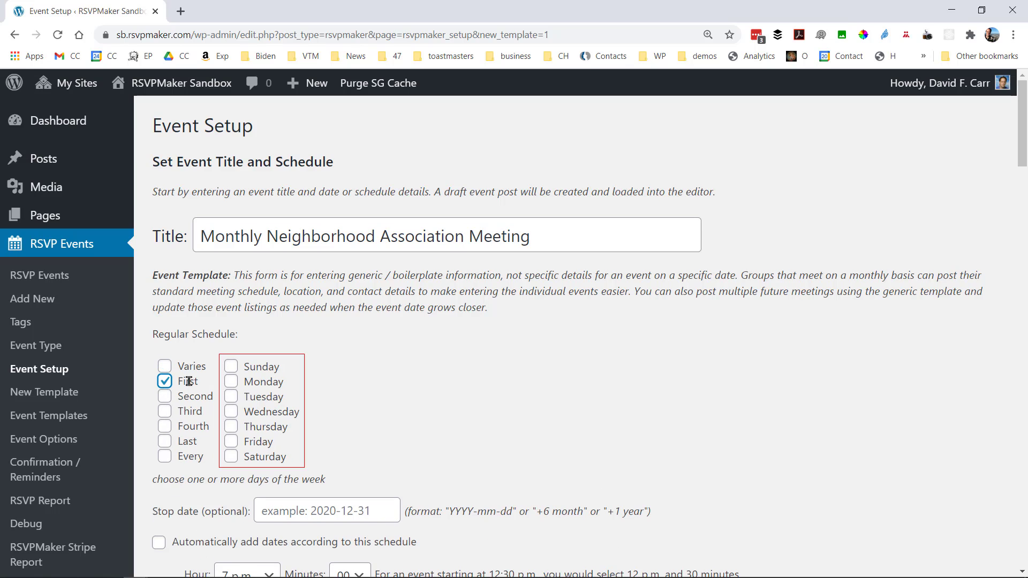
click(231, 396)
Set the template's start time to 6:30 p.m
scroll(468, 381, down, 5)
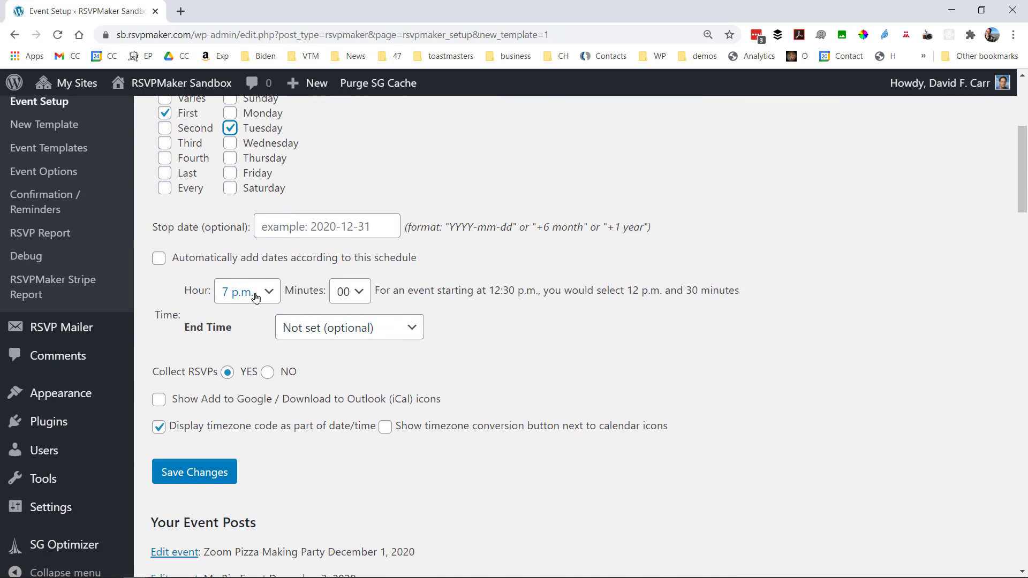
click(251, 292)
click(274, 271)
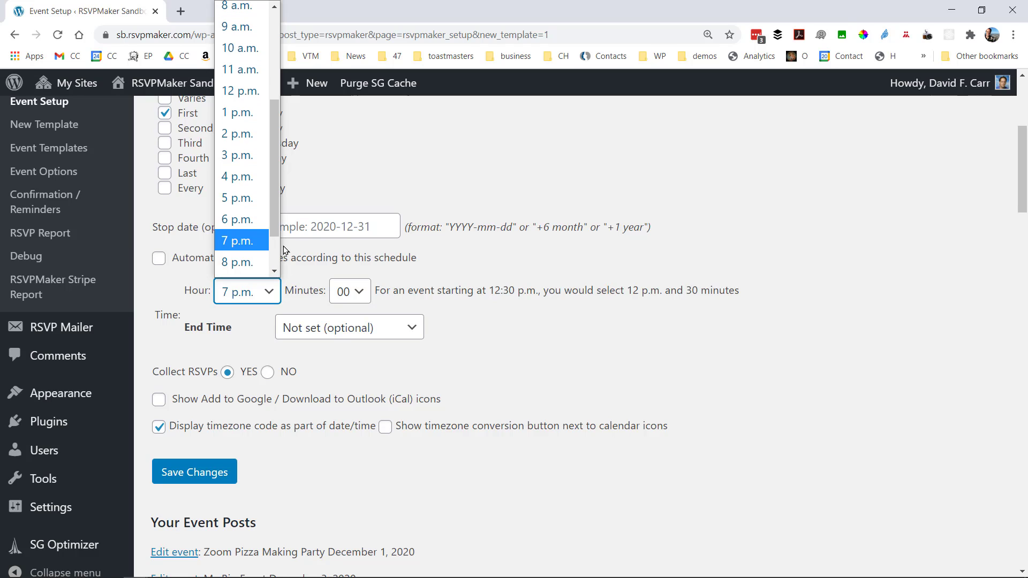
click(244, 220)
click(348, 292)
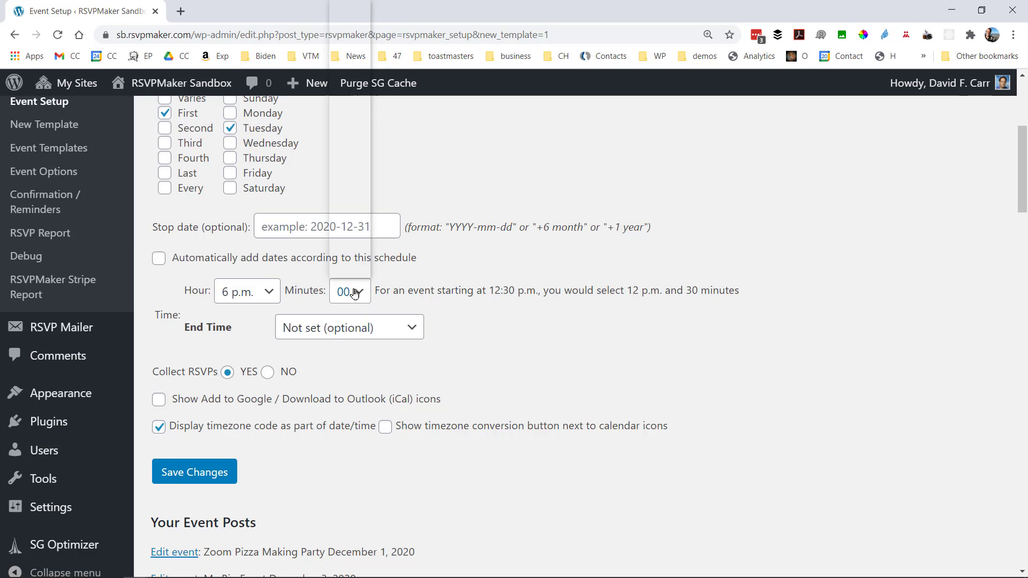
scroll(366, 271, down, 8)
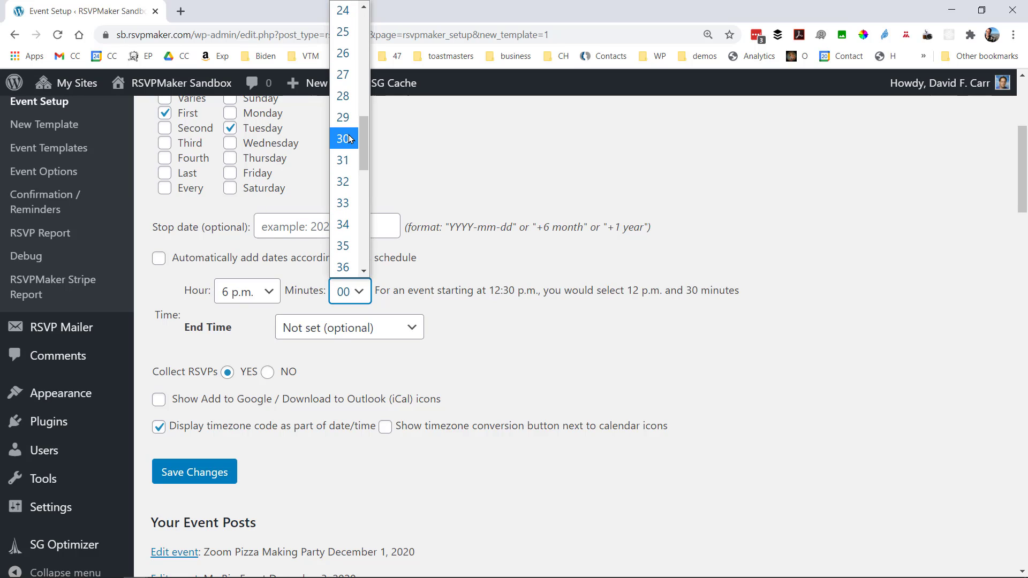
click(349, 138)
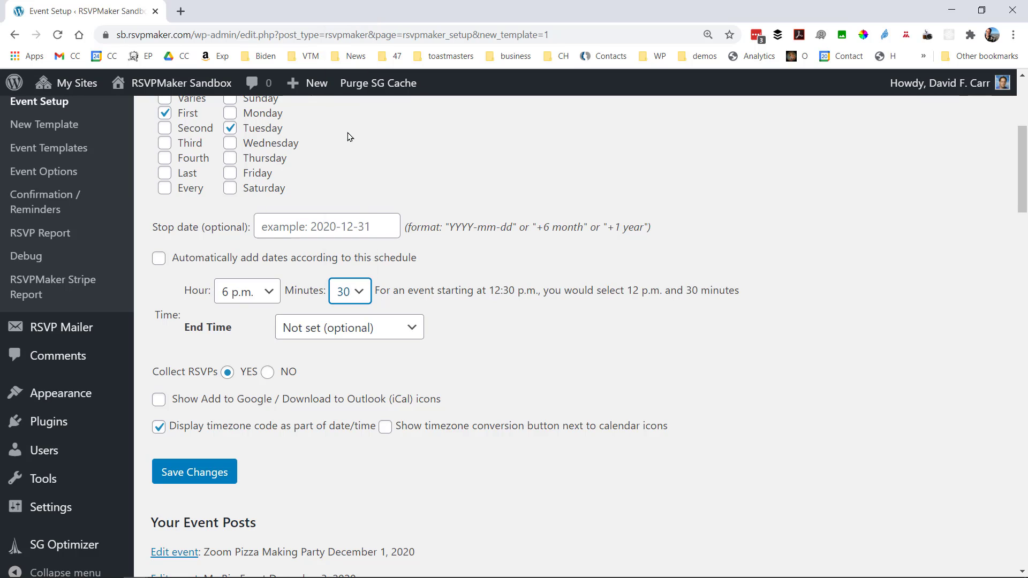
Give the meeting an 8:30 PM end time and save the template
click(384, 333)
click(380, 368)
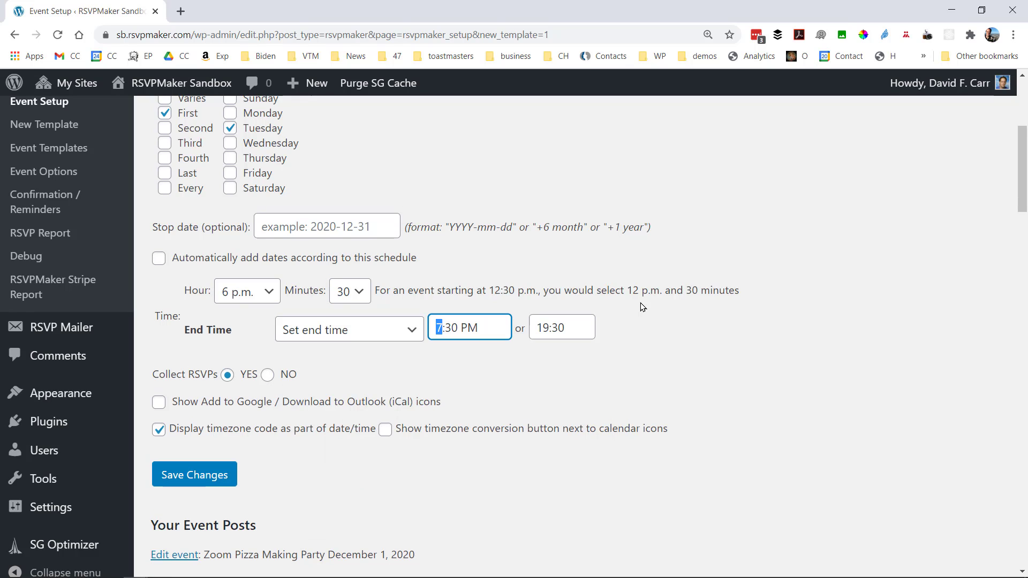
key(Up)
key(Tab)
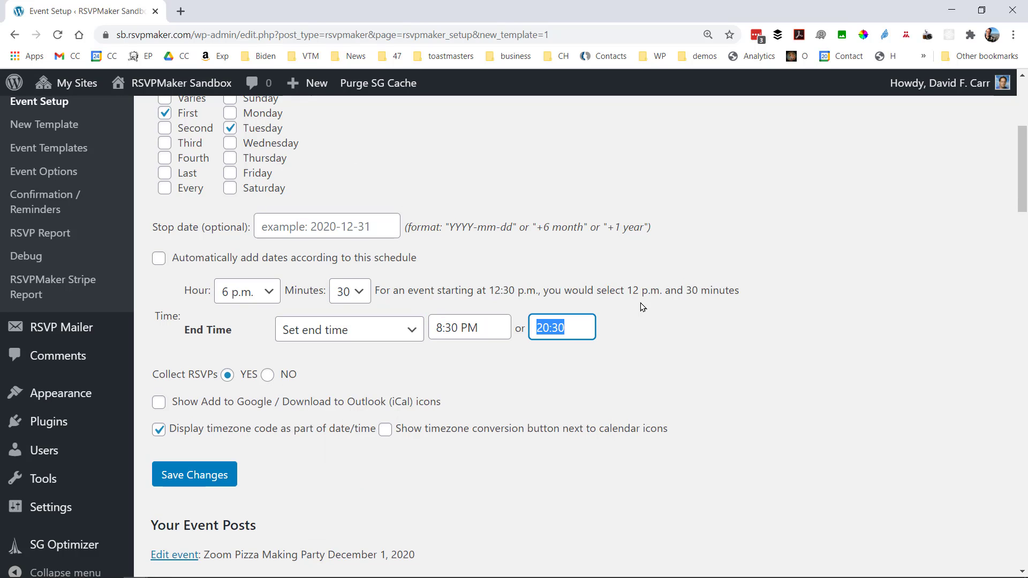
click(640, 317)
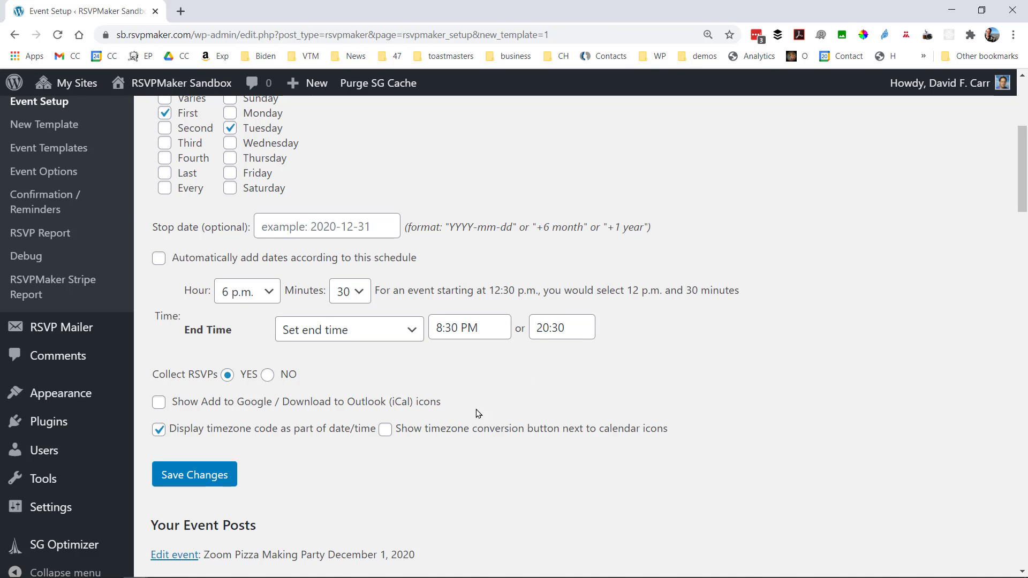
click(216, 479)
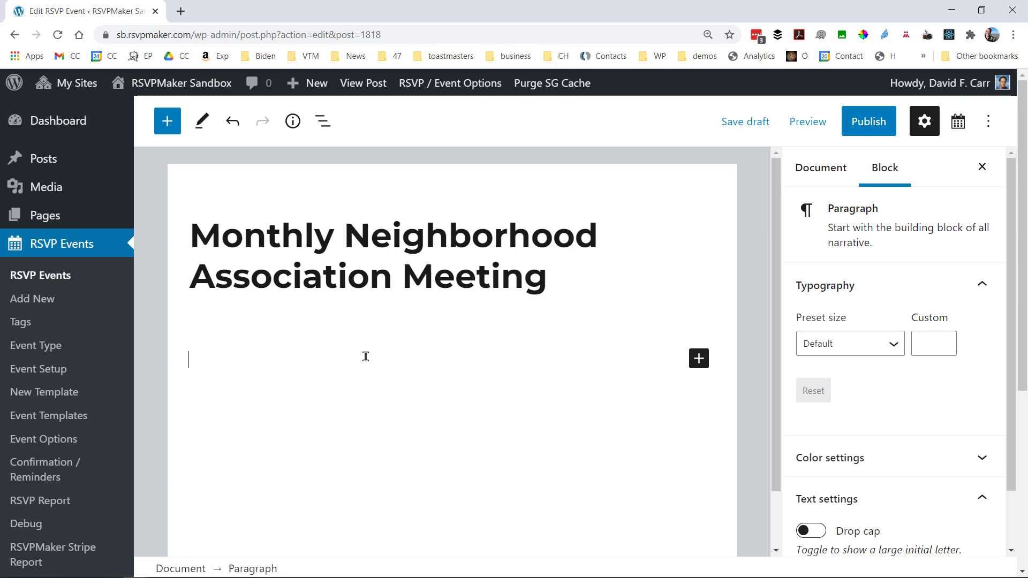
Paste the numbered agenda, Welcome through New Business, and publish the template
key(ctrl+v)
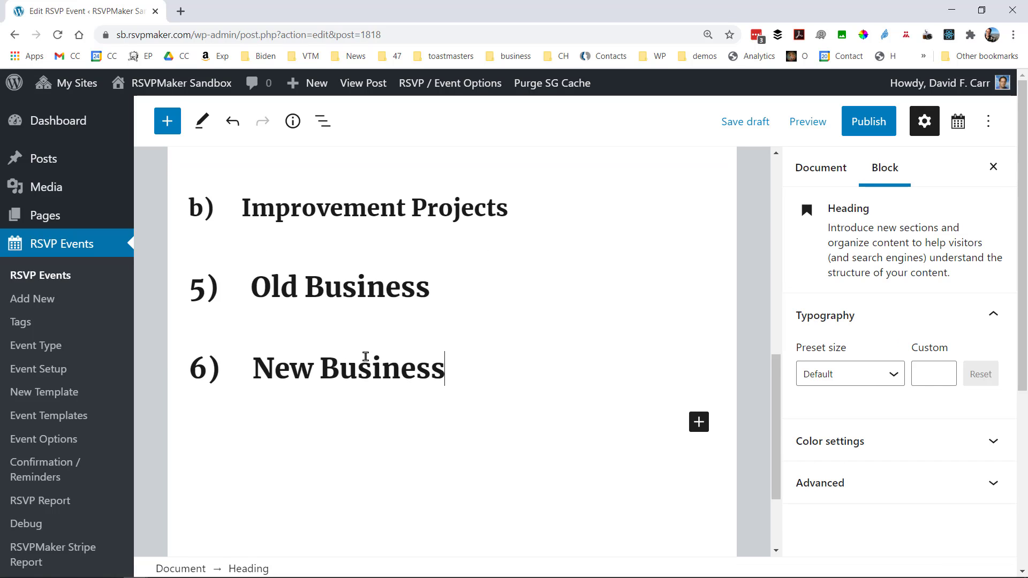
key(Home)
scroll(636, 330, up, 10)
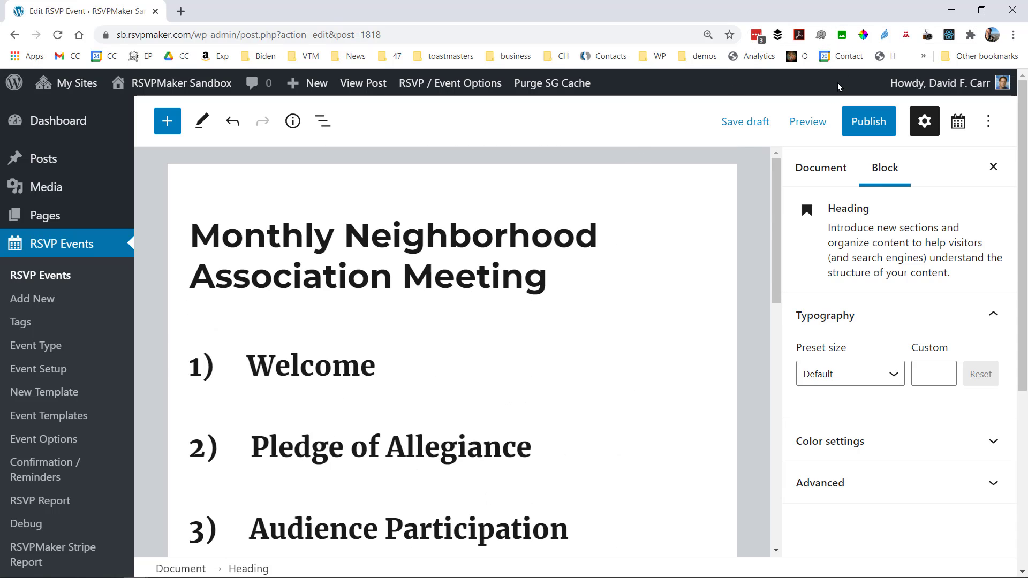
click(876, 124)
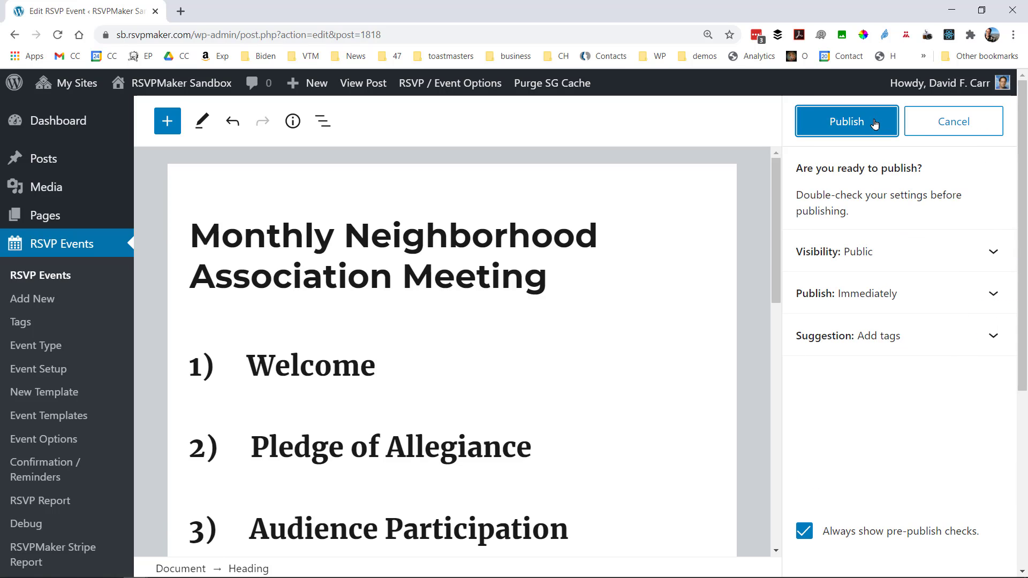
click(859, 122)
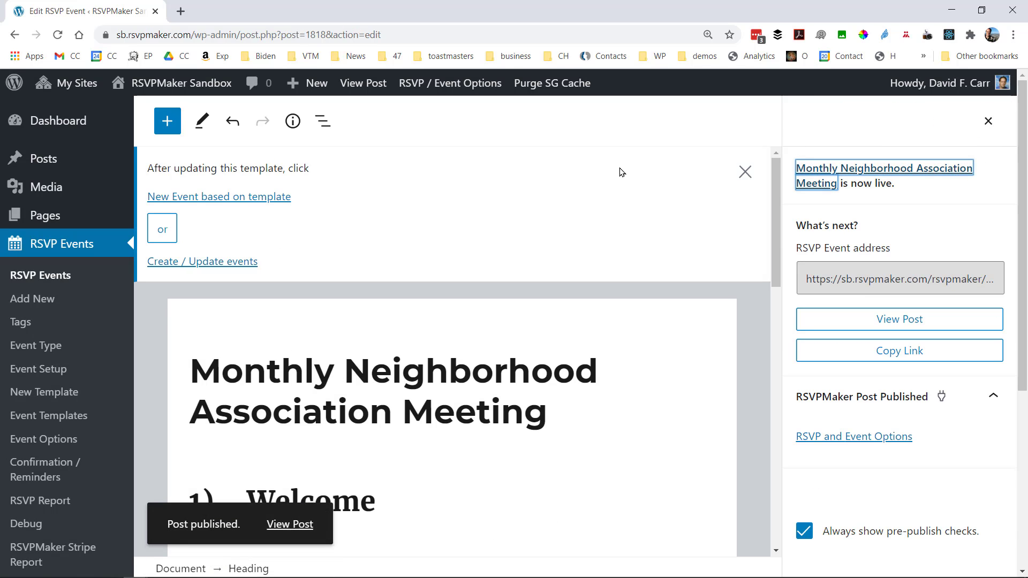
Create events for all projected dates, December 2020 to November 2021, and list RSVP events
click(209, 263)
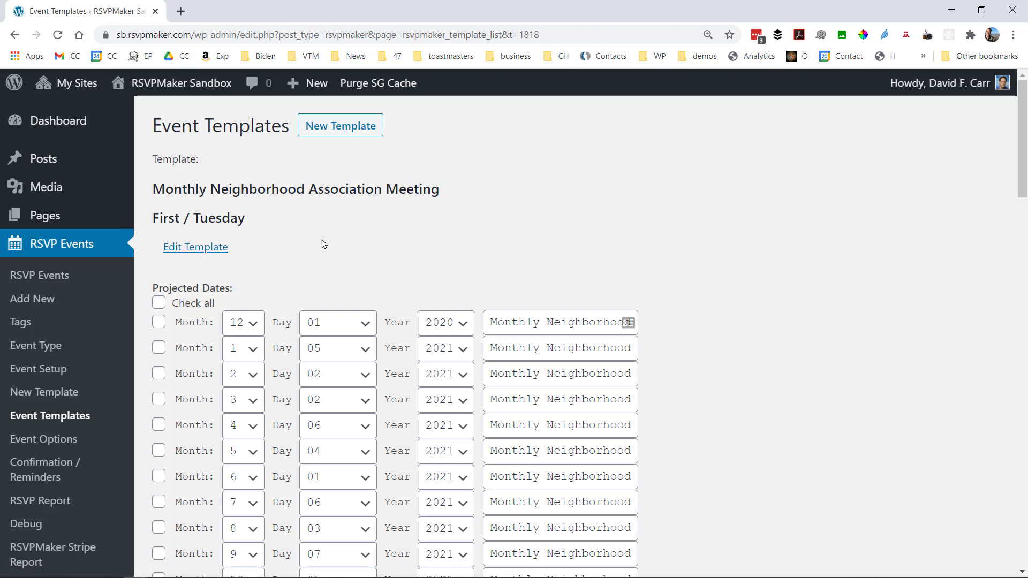
click(157, 323)
click(159, 348)
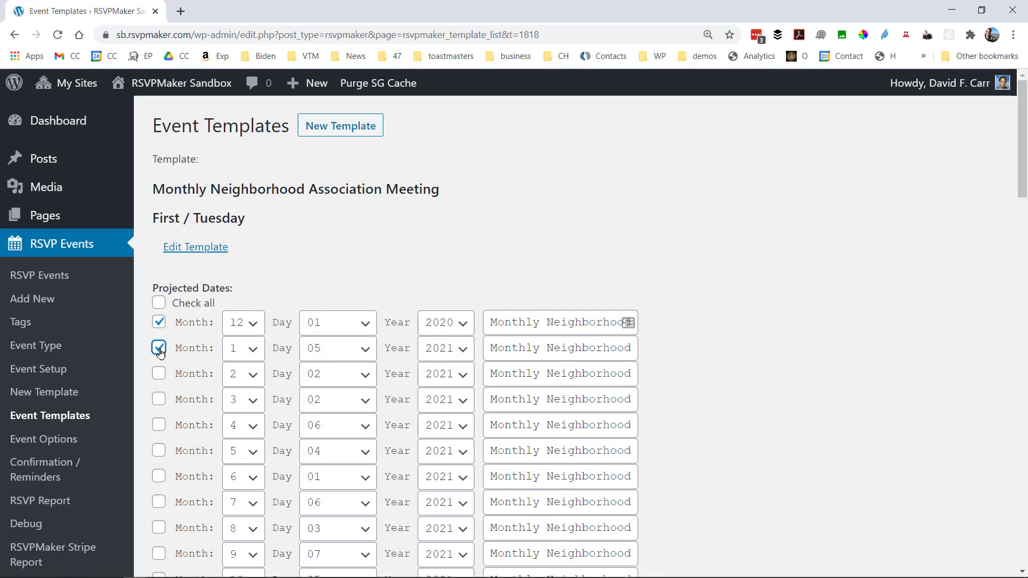
click(159, 304)
scroll(683, 276, down, 5)
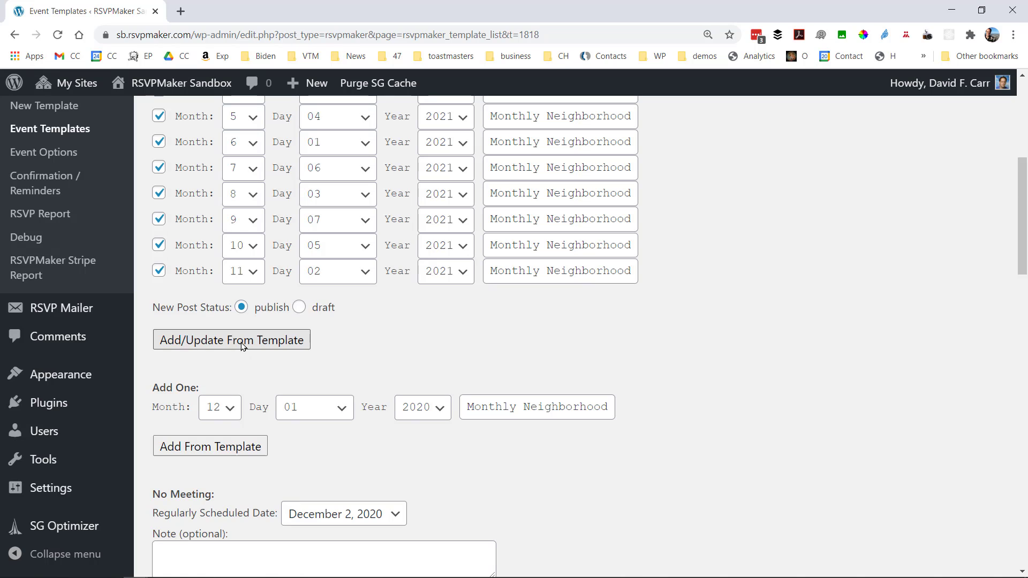
click(243, 346)
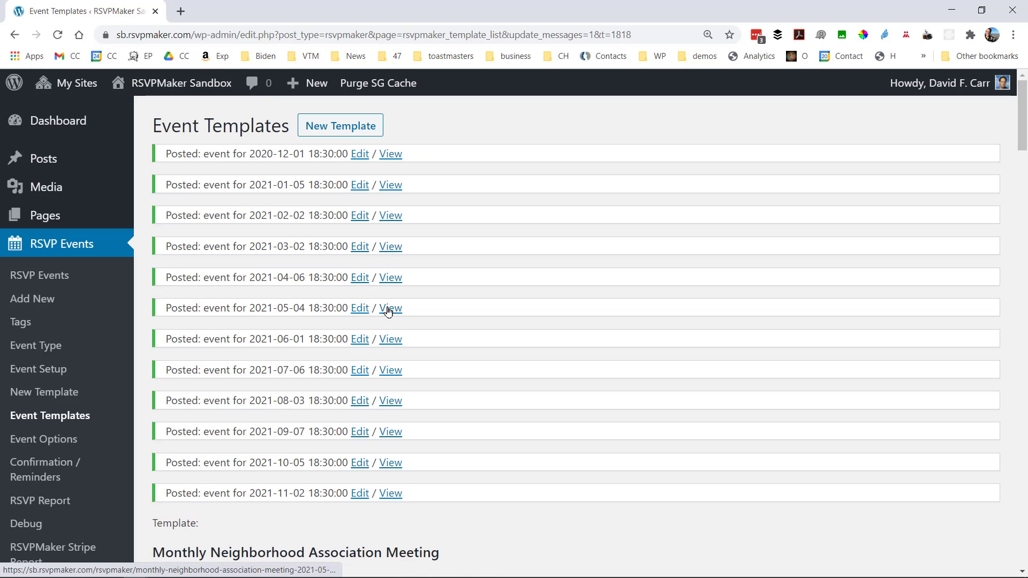
click(53, 282)
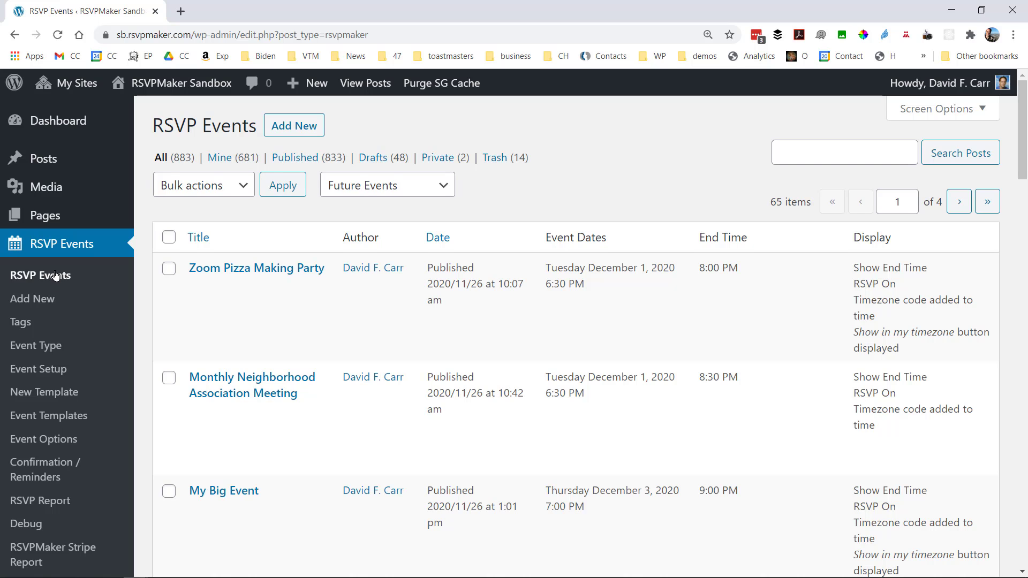
Quick Edit the December meeting to date 2020-12-03 with end time 22:30
scroll(55, 276, down, 2)
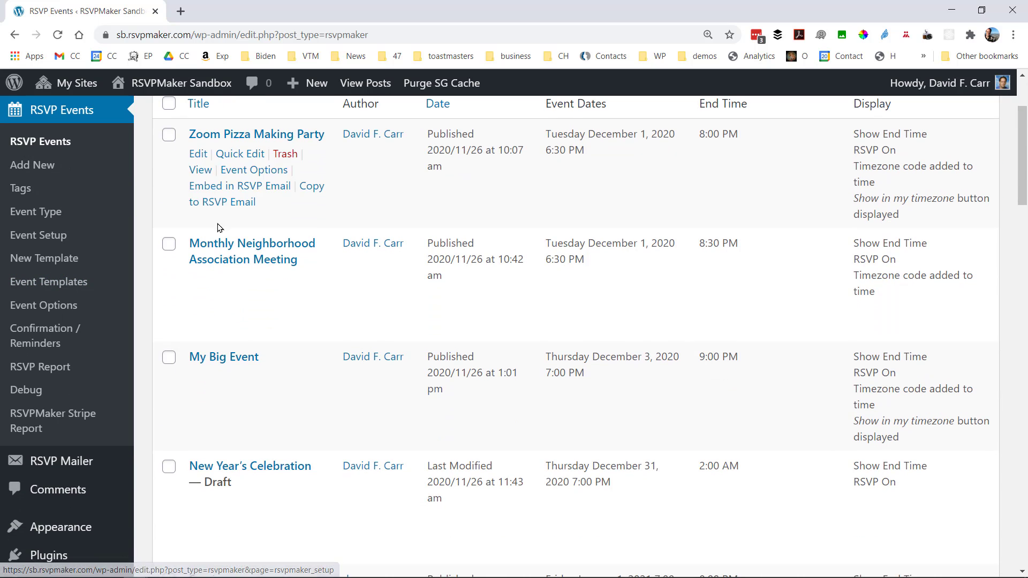
click(239, 280)
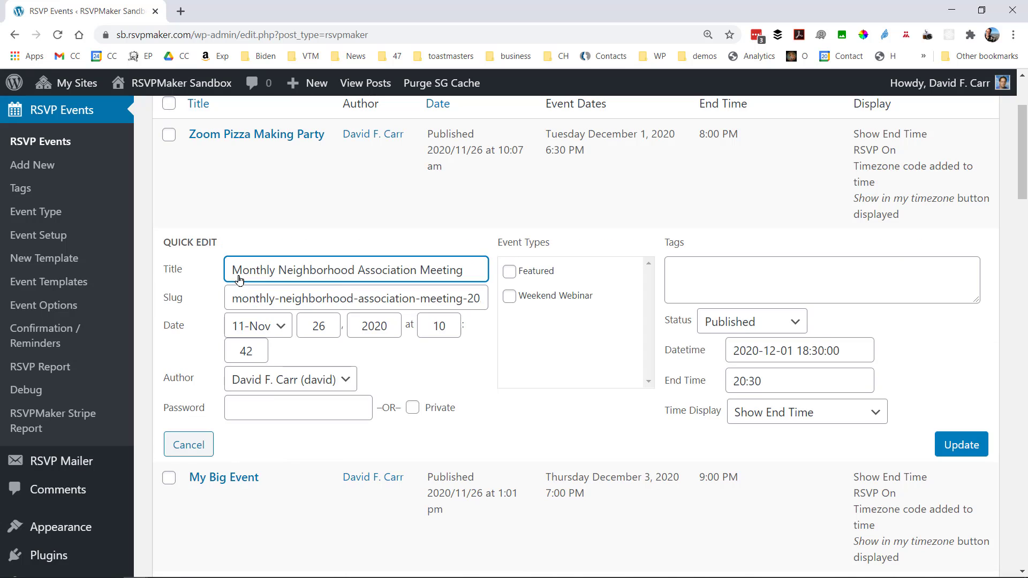
click(791, 351)
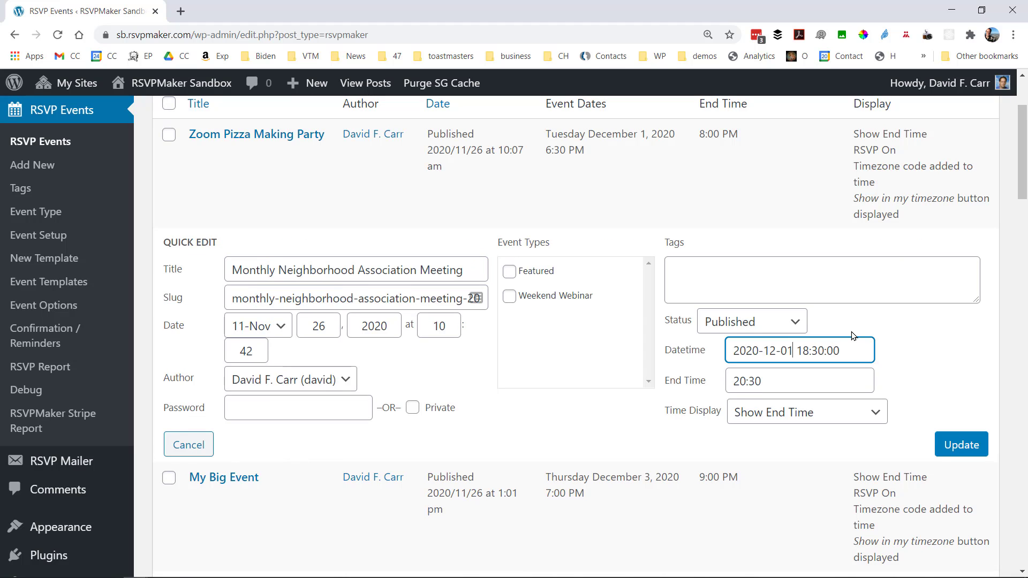
key(BackSpace)
text(3)
key(Tab)
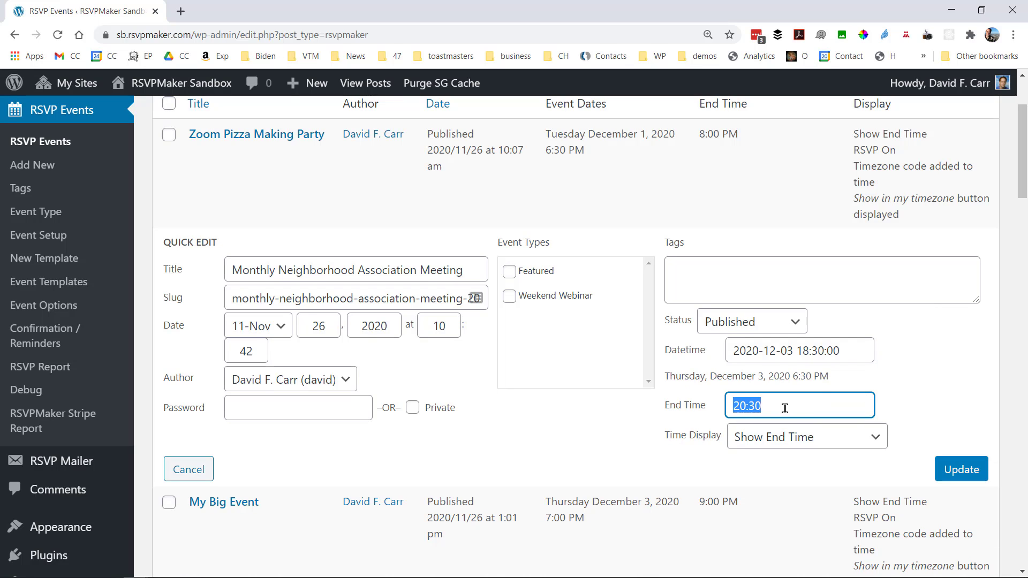
click(823, 405)
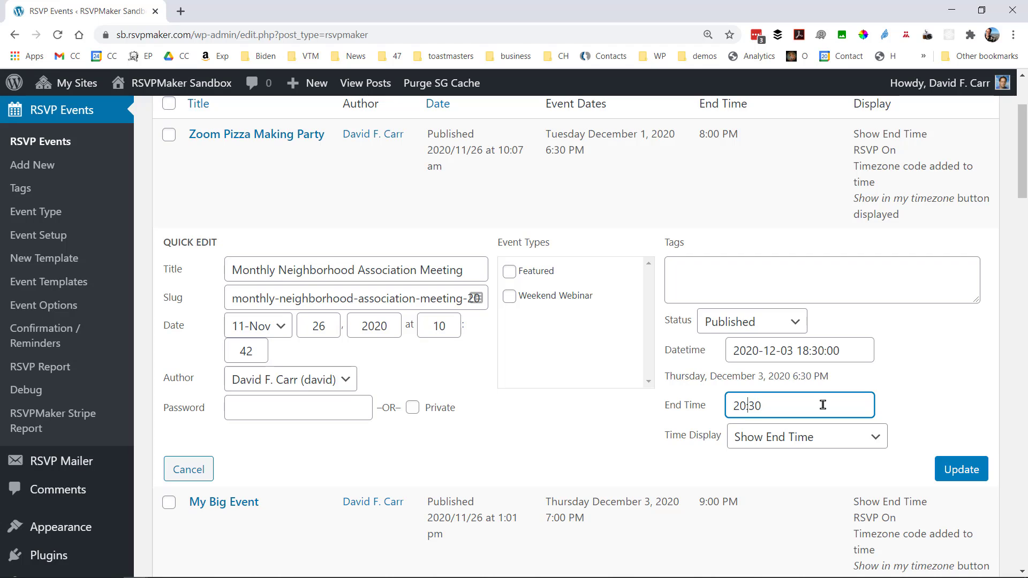
key(Left)
key(shift+Right)
text(2)
key(Tab)
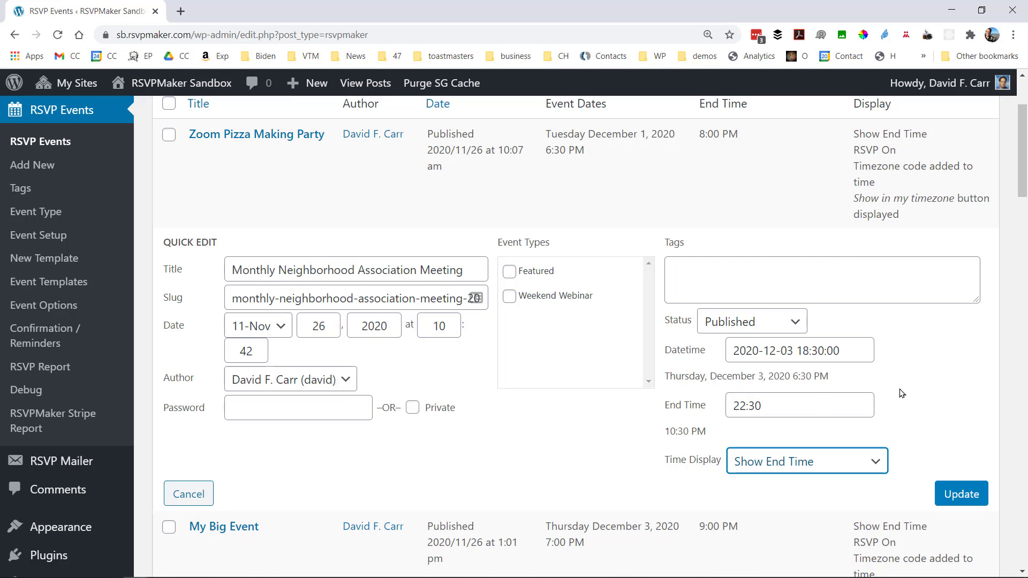
click(966, 496)
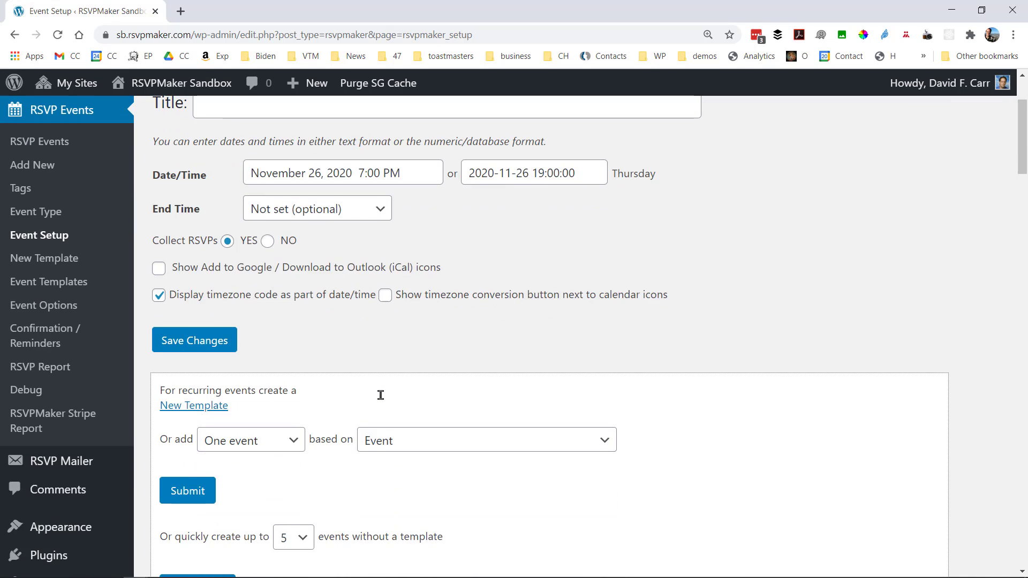
Choose to quickly create up to 20 events and show the form
scroll(379, 394, down, 2)
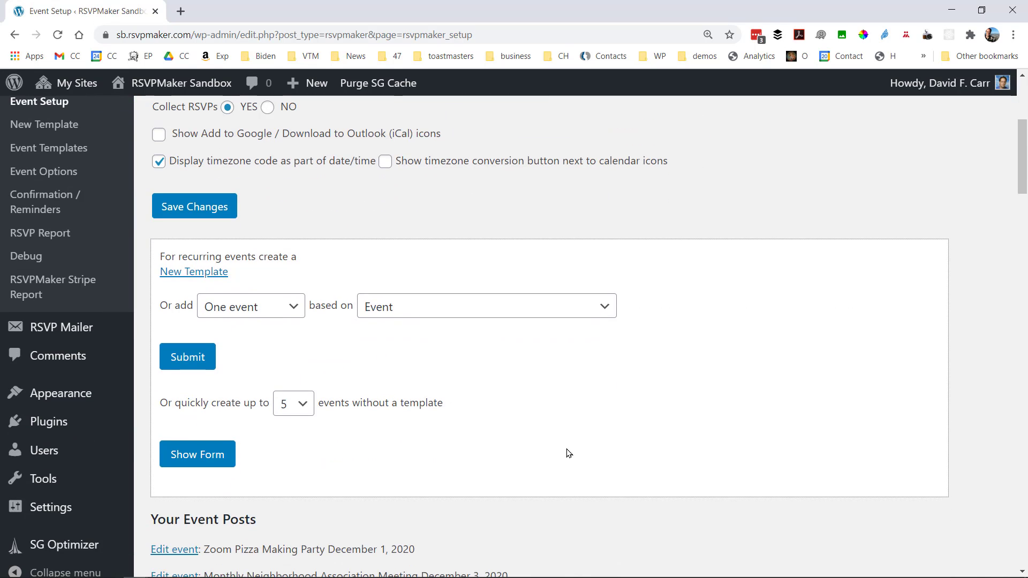
click(297, 408)
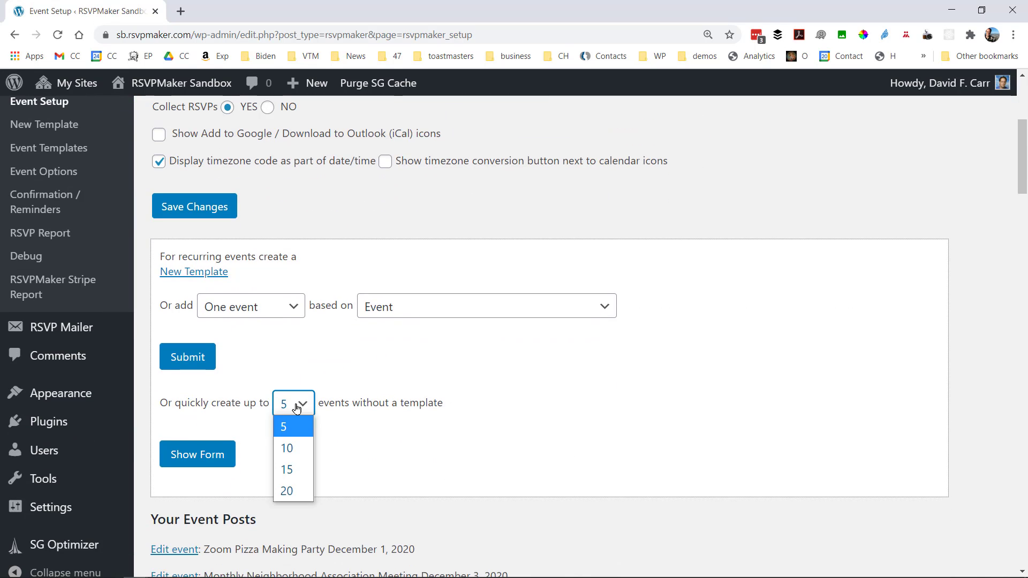
click(291, 492)
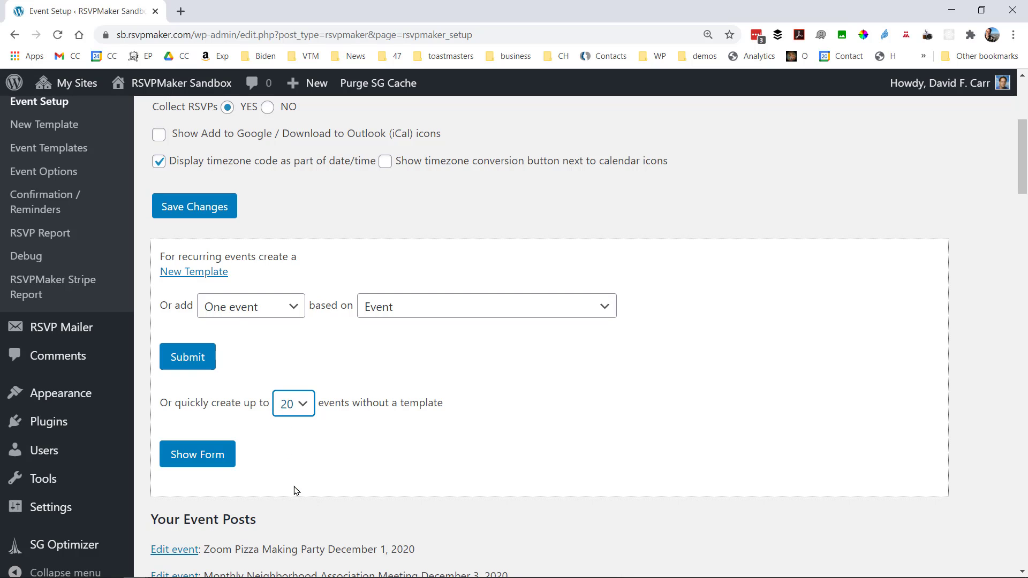
click(215, 457)
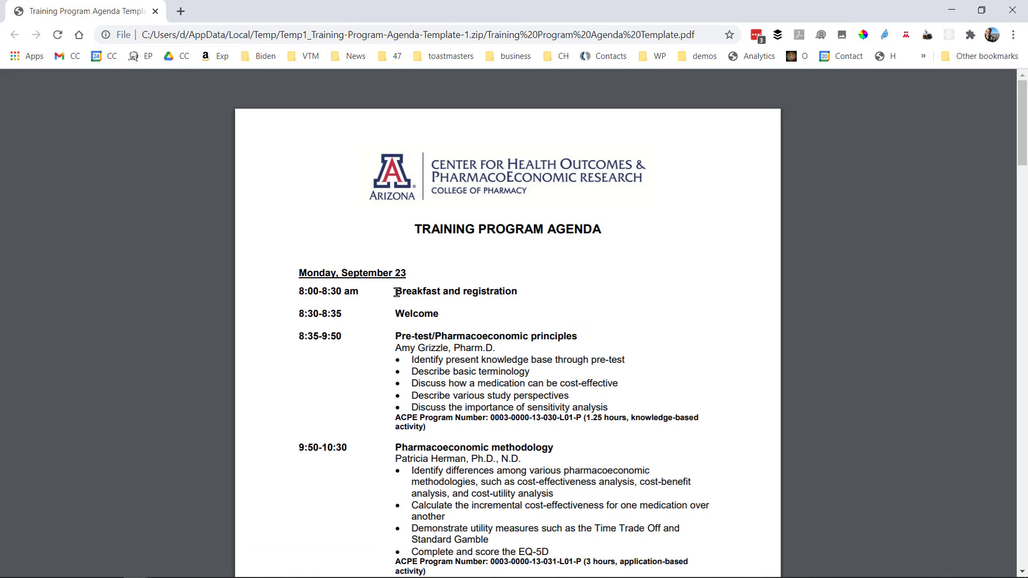
drag(397, 293, 561, 287)
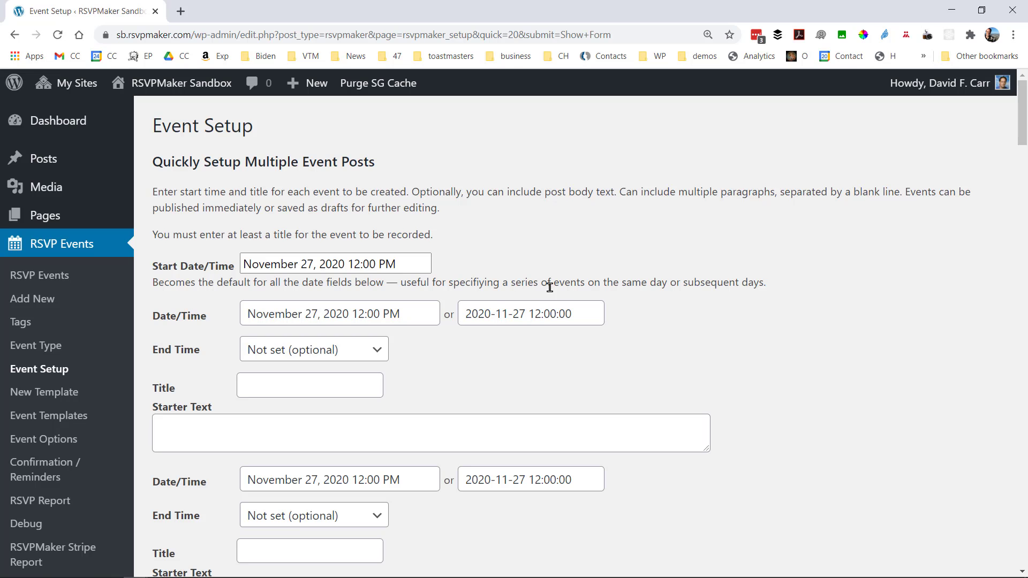
click(425, 259)
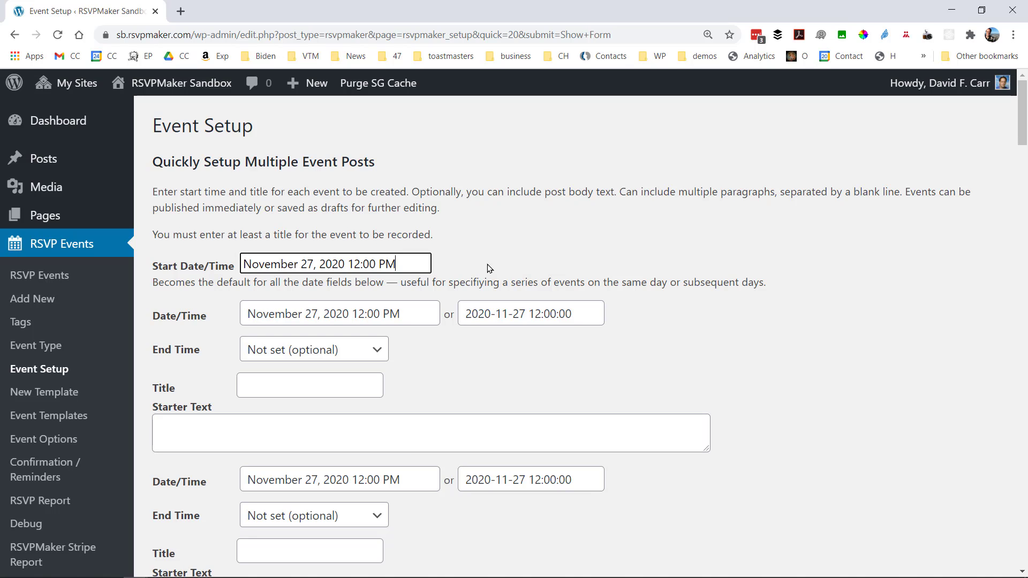
Set the form's start to September 23, 2025 at 8:00 AM
key(Home)
key(shift+Right)
key(shift+Right)
key(shift+Right)
key(shift+Right)
key(shift+Right)
key(shift+Right)
key(shift+Right)
key(shift+Right)
key(shift+Right)
key(shift+Right)
key(shift+Right)
key(shift+Right)
key(shift+Right)
key(shift+Right)
key(shift+Right)
key(shift+Right)
key(shift+Right)
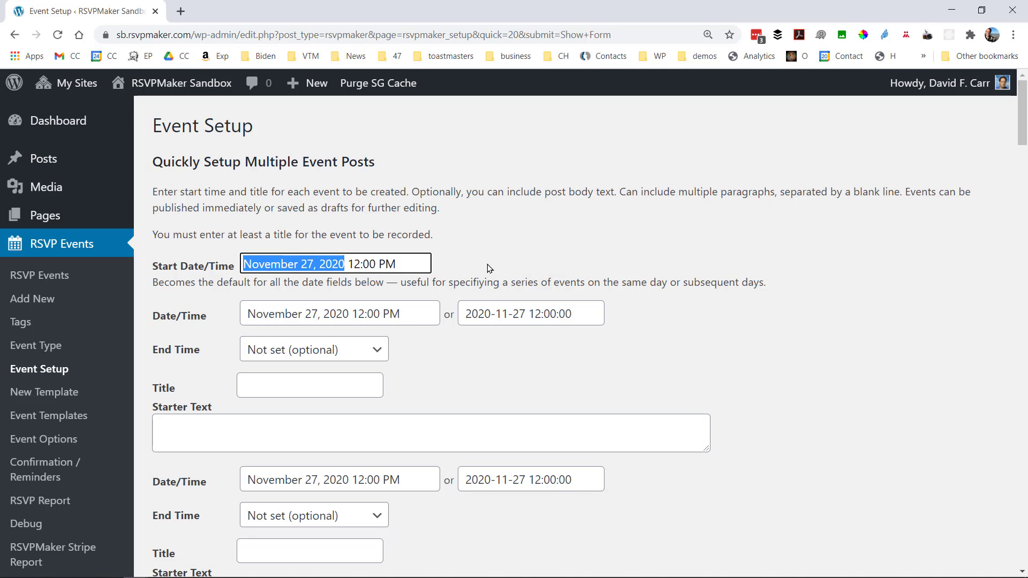
text(Spe)
key(BackSpace)
key(BackSpace)
text(eptember)
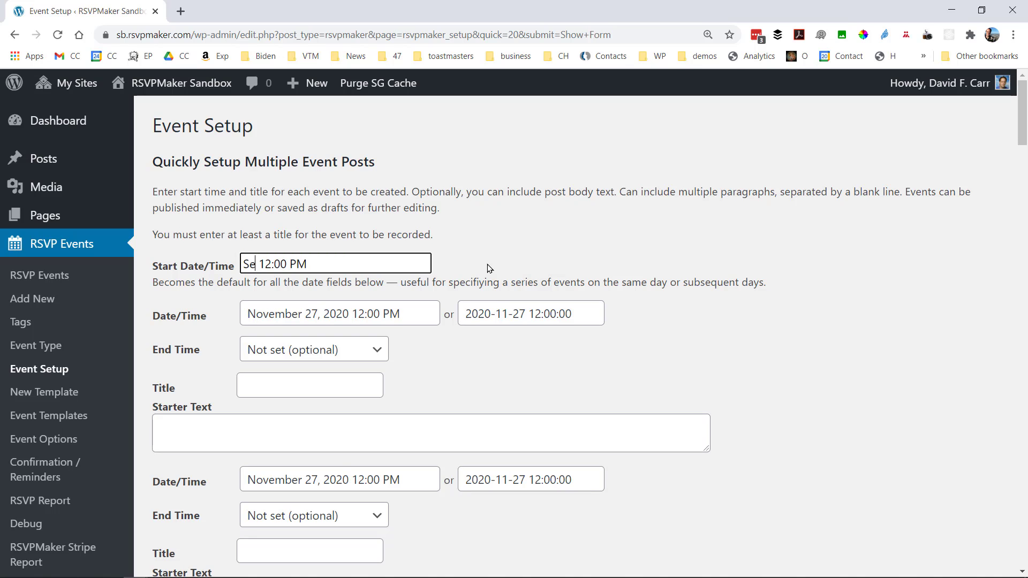
text( 2)
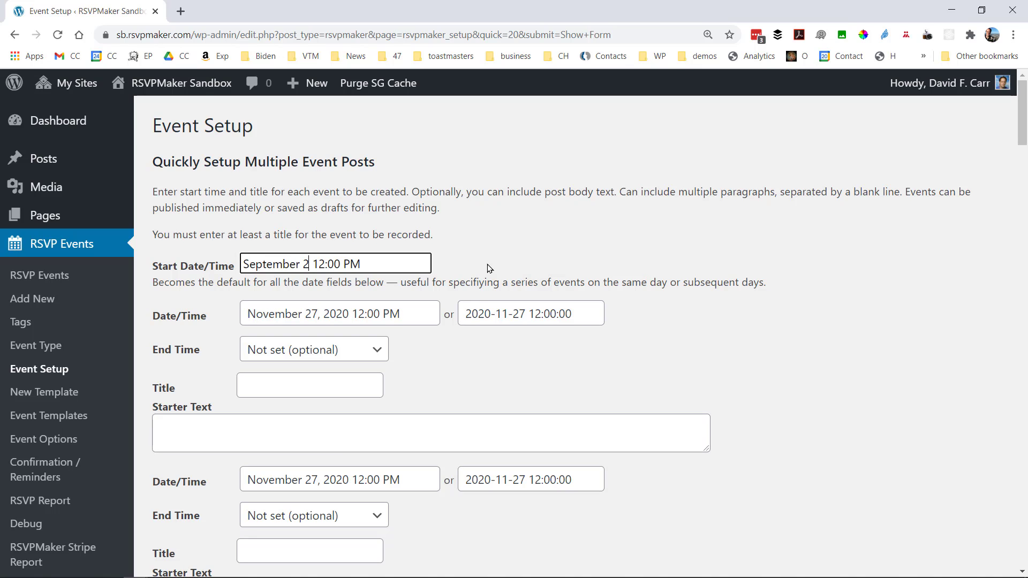
text(3, 2025)
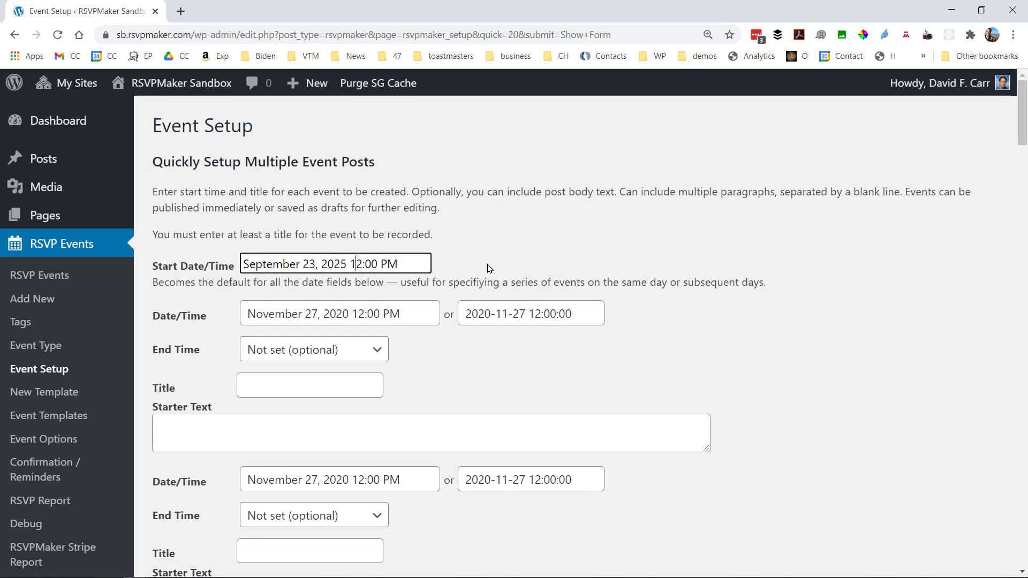
key(shift+Right)
key(shift+Right)
key(shift+Right)
key(shift+Right)
key(shift+Right)
text(8:00)
key(shift+Right)
key(shift+Right)
text(AM)
key(Tab)
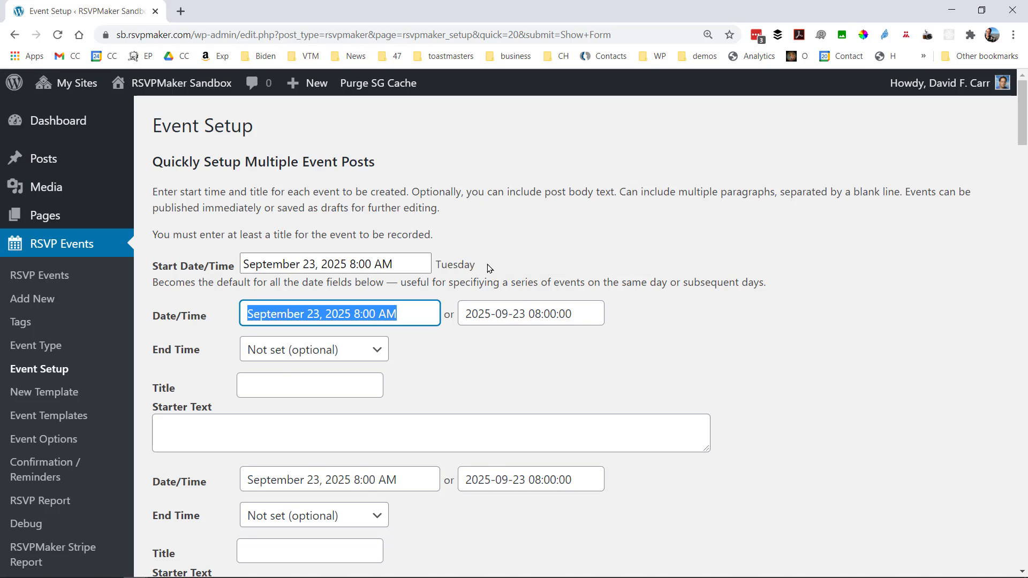
Title the first entry 'Breakfast and registration' with an 8:30 end time
click(517, 377)
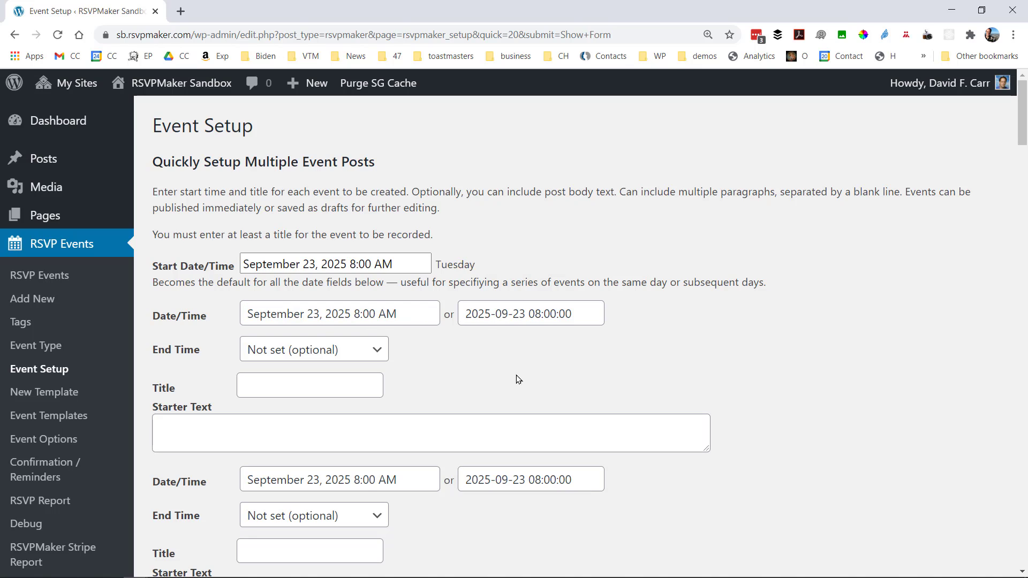
click(326, 381)
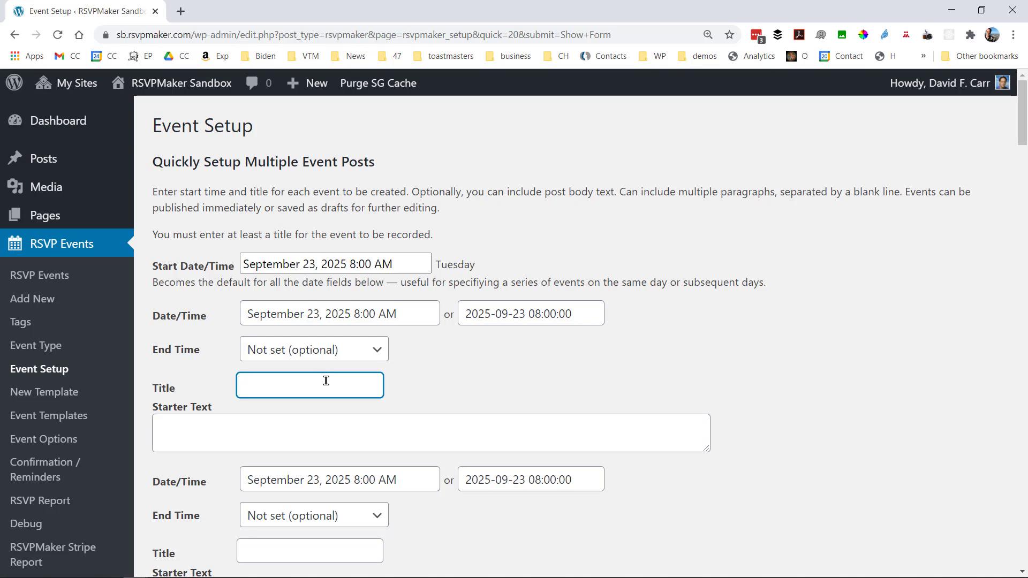
text(Breakfast and registration)
scroll(672, 375, down, 2)
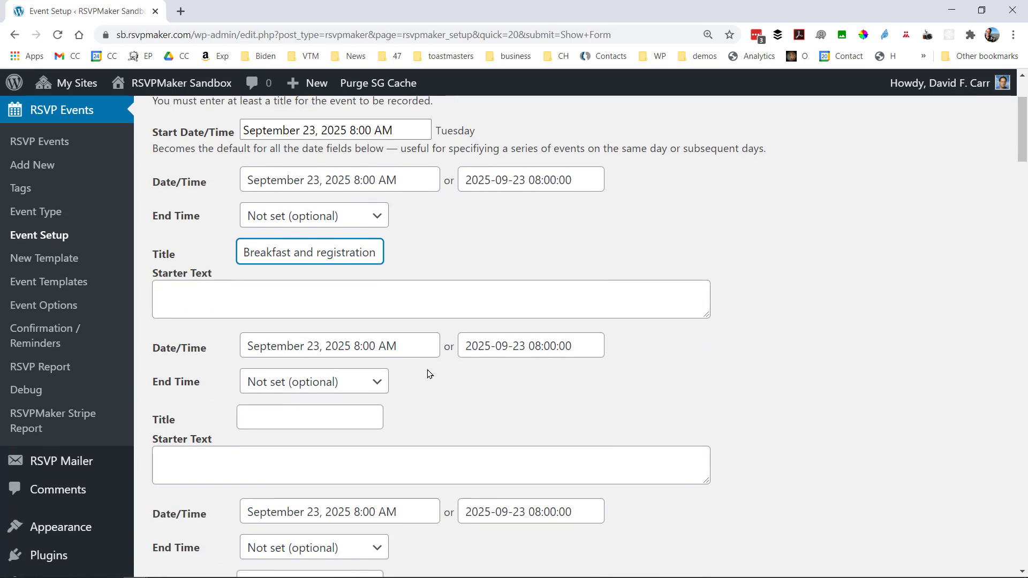
click(368, 214)
click(367, 214)
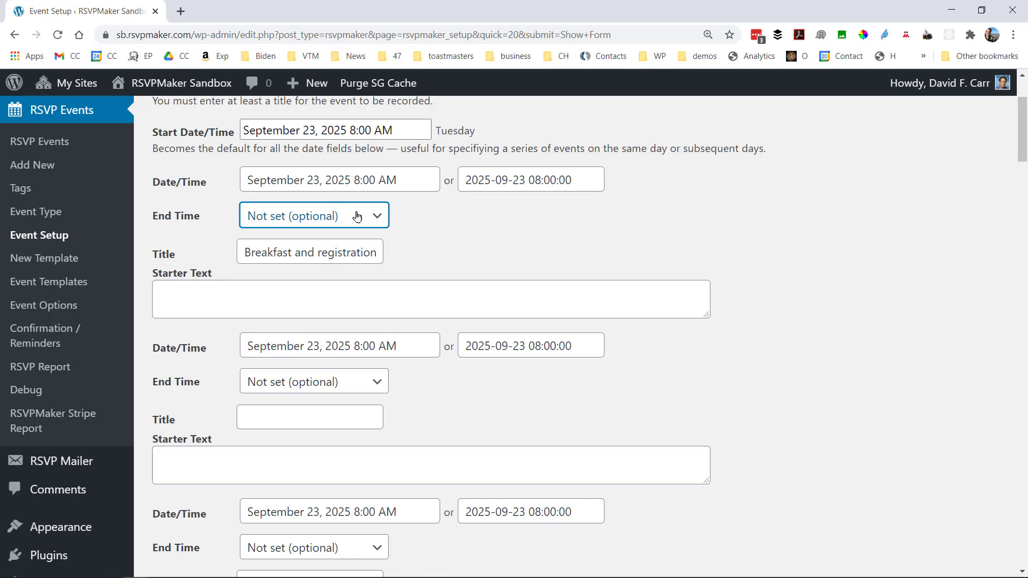
click(357, 222)
click(335, 254)
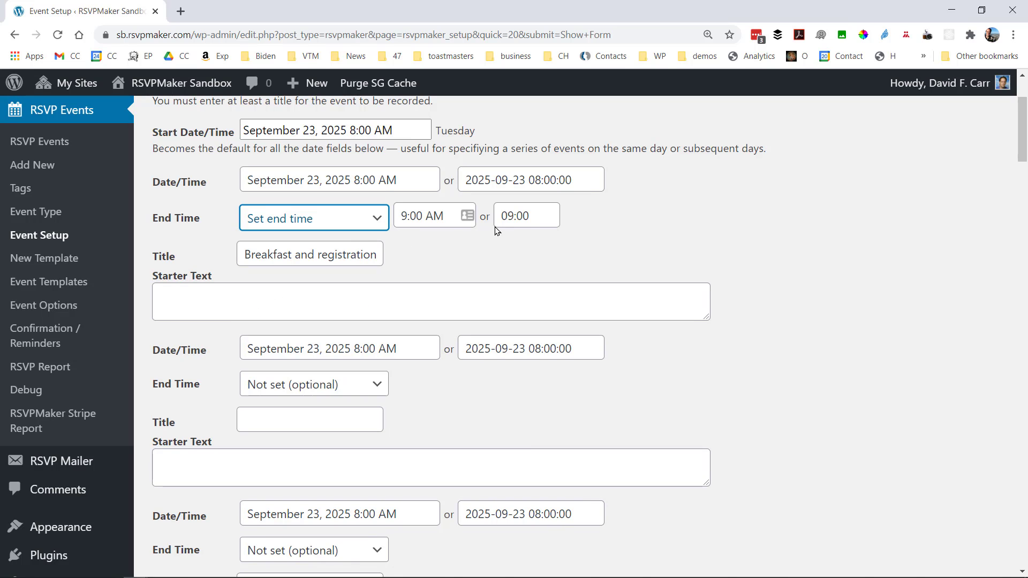
click(414, 214)
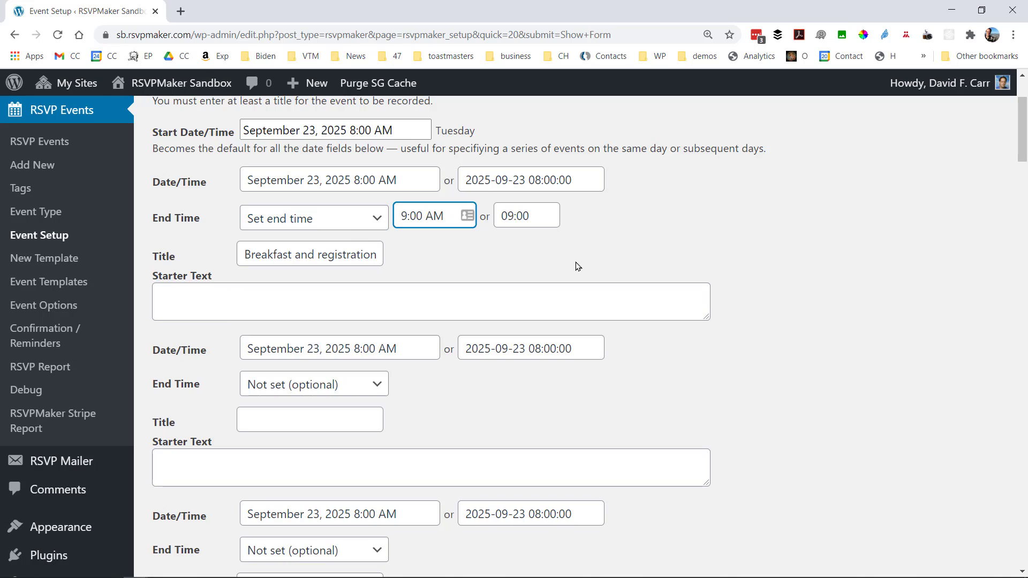
key(shift+Left)
key(shift+Left)
key(shift+Left)
key(shift+Left)
text(*)
text(:30)
Title the second entry 'Welcome' and return to the agenda PDF
click(316, 417)
text(Welcome)
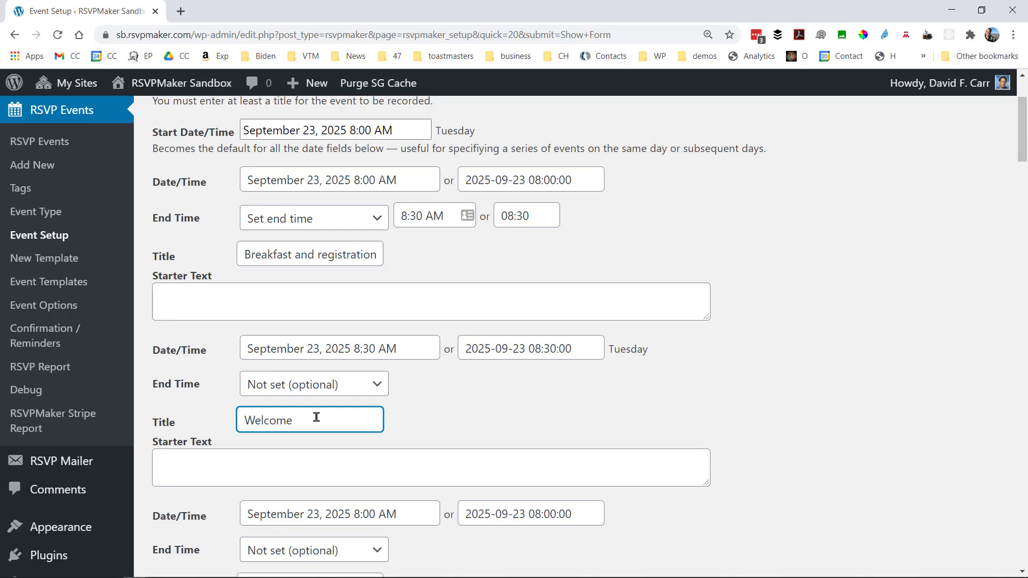
scroll(527, 401, down, 3)
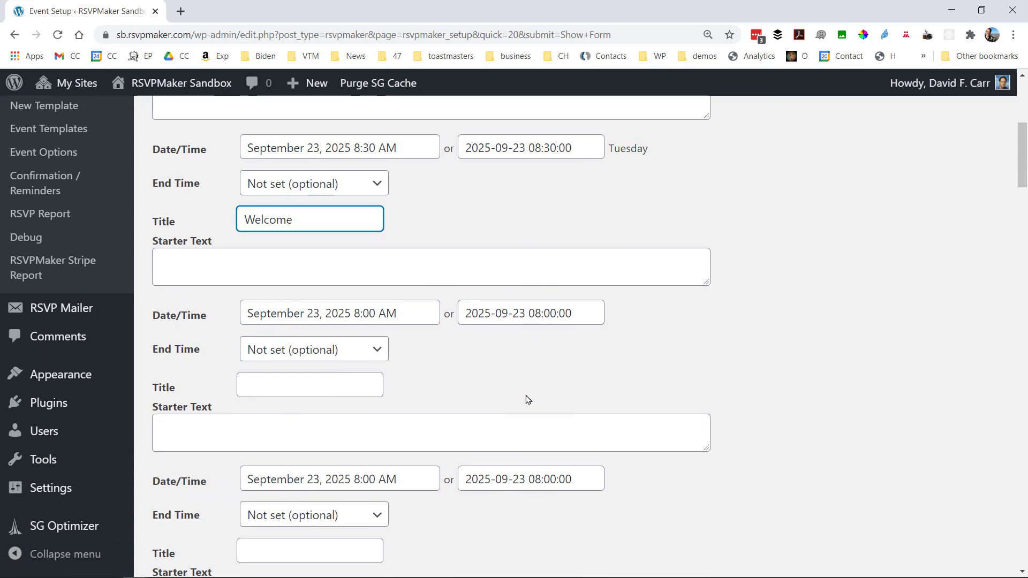
scroll(527, 399, down, 2)
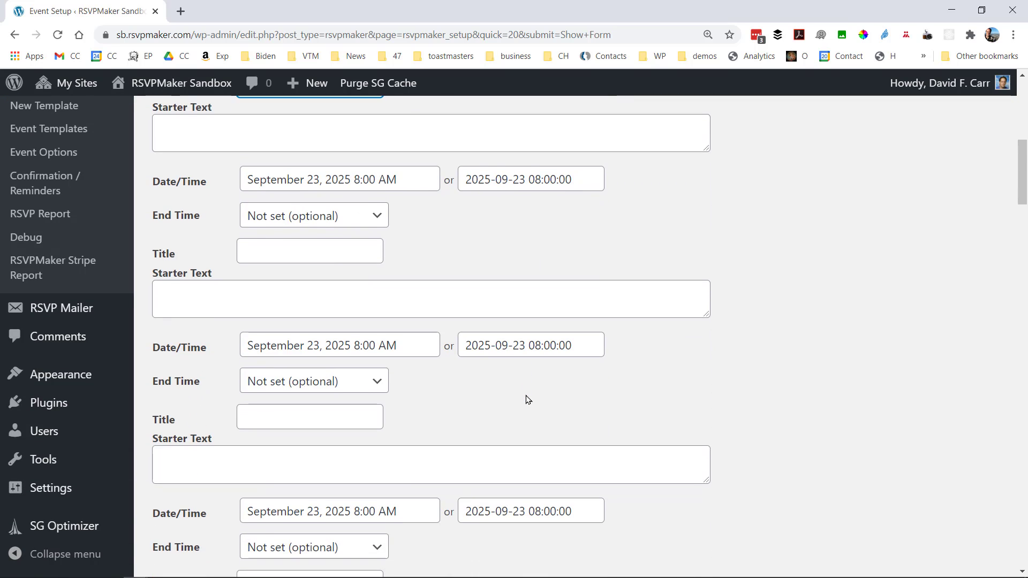
key(alt+Tab)
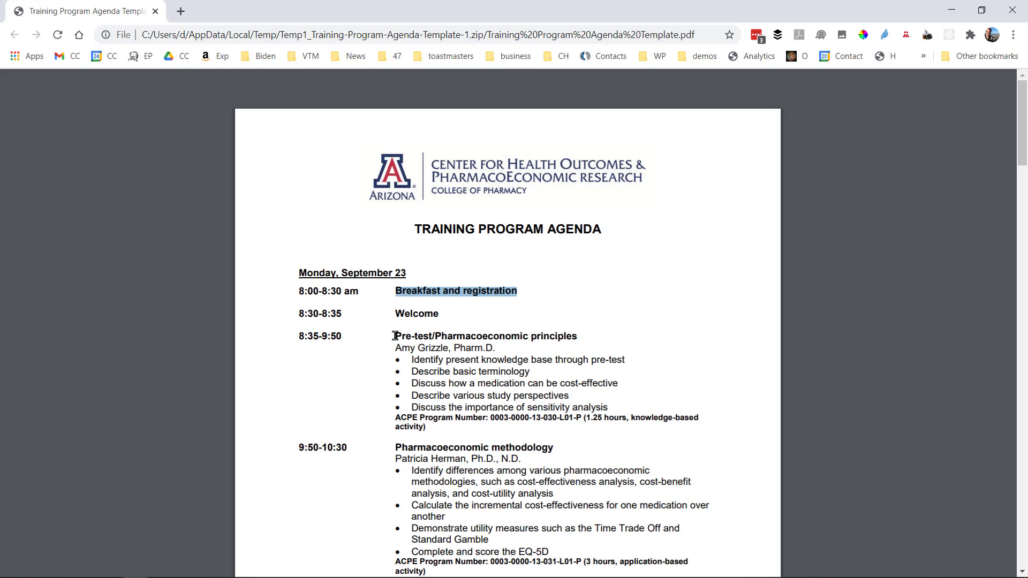
Copy the Pre-test/Pharmacoeconomic principles title and its speaker and objectives text from the agenda PDF
drag(396, 337, 628, 341)
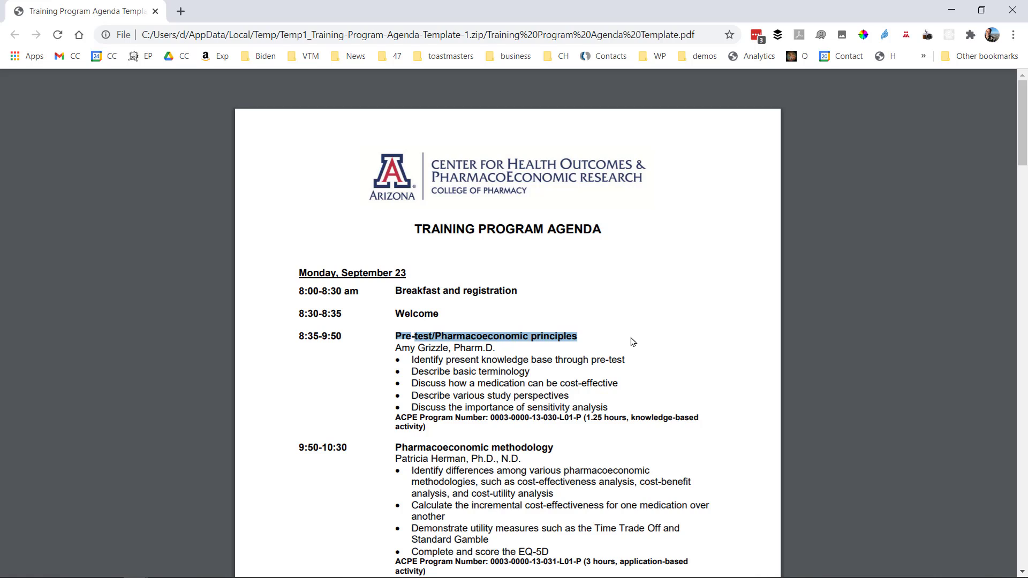
drag(396, 348, 450, 432)
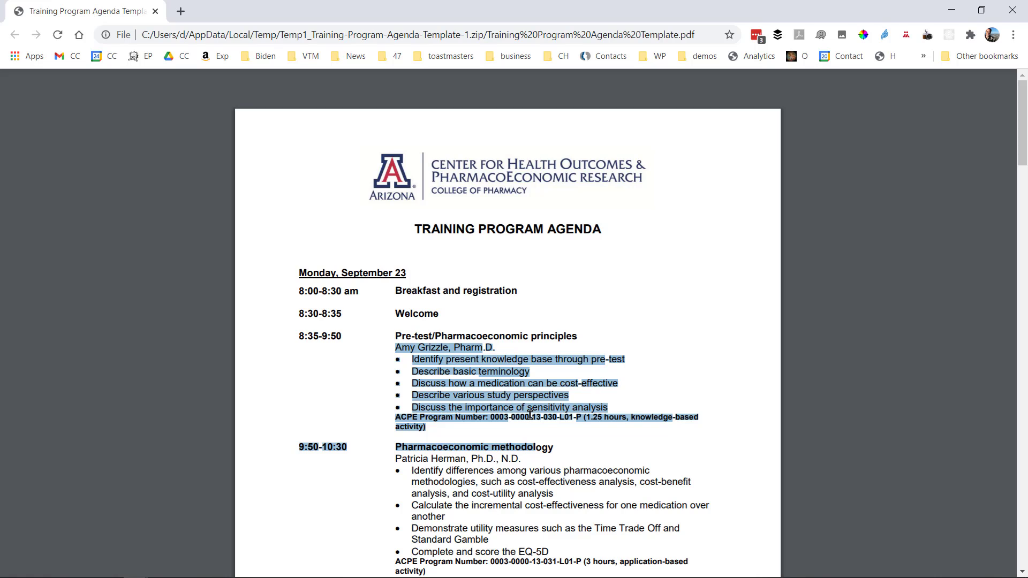
key(alt+Tab)
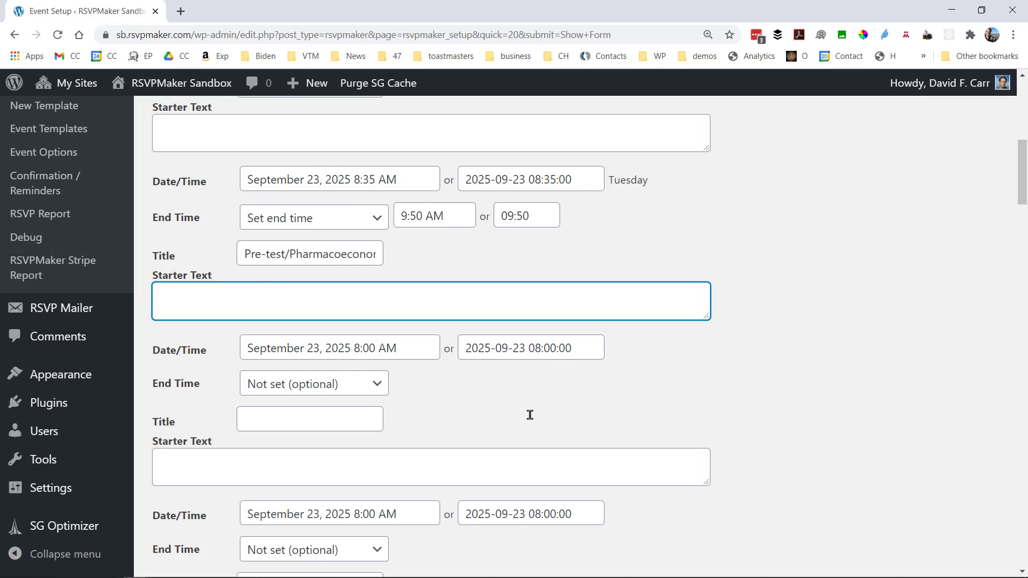
Paste the pre-test session description into the Starter Text field
key(ctrl+v)
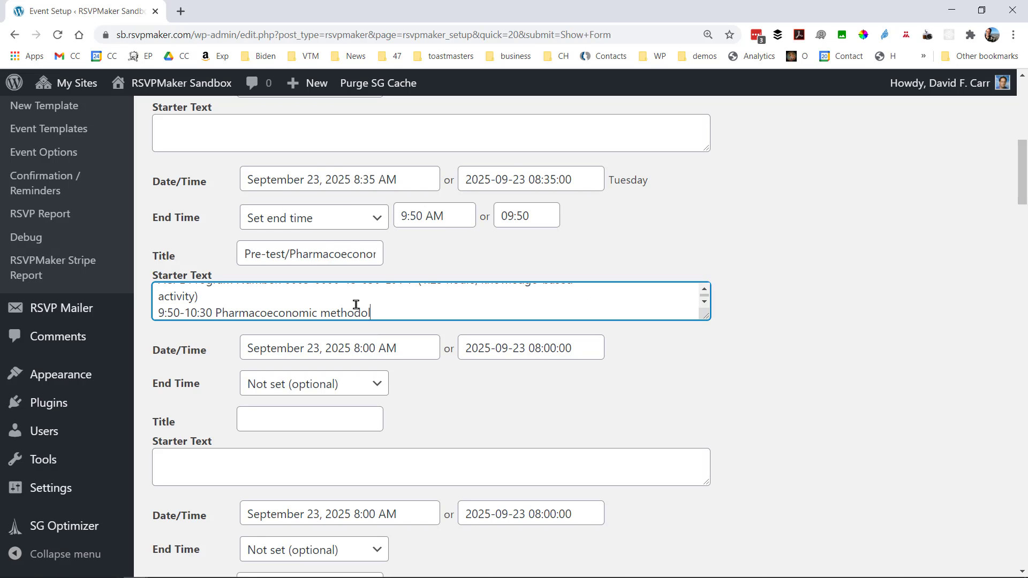
scroll(884, 437, down, 20)
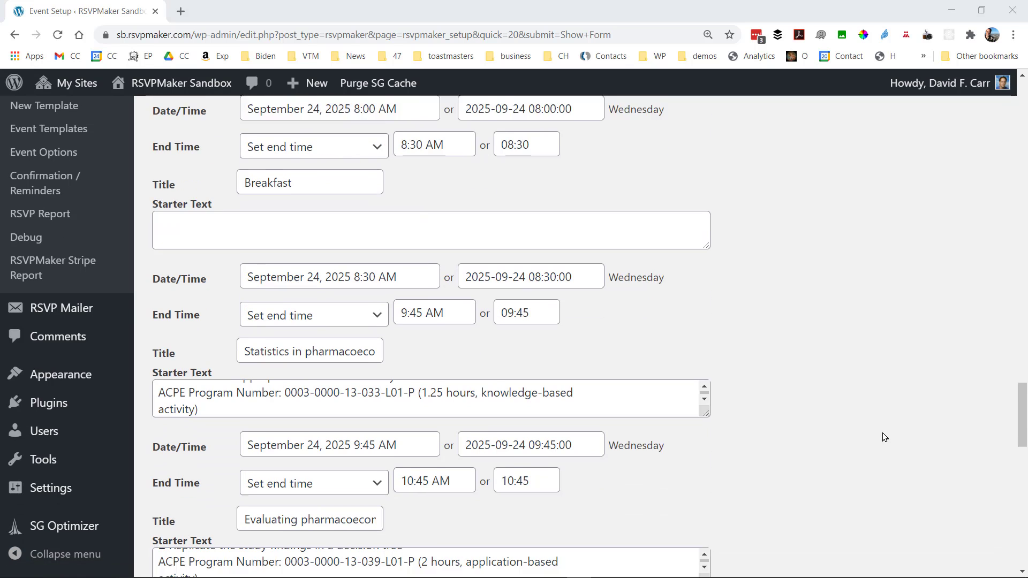
scroll(884, 437, down, 5)
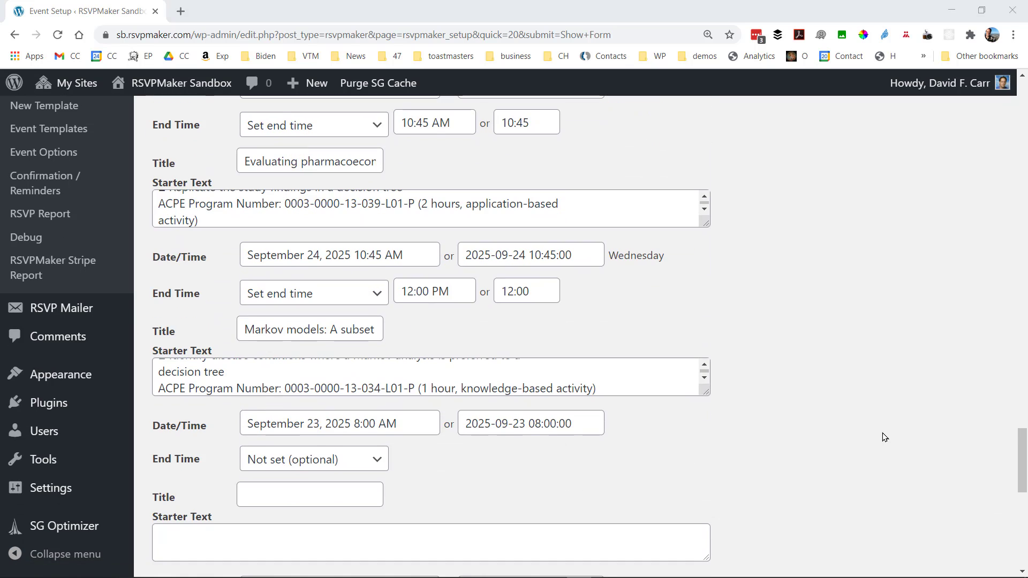
scroll(885, 437, down, 4)
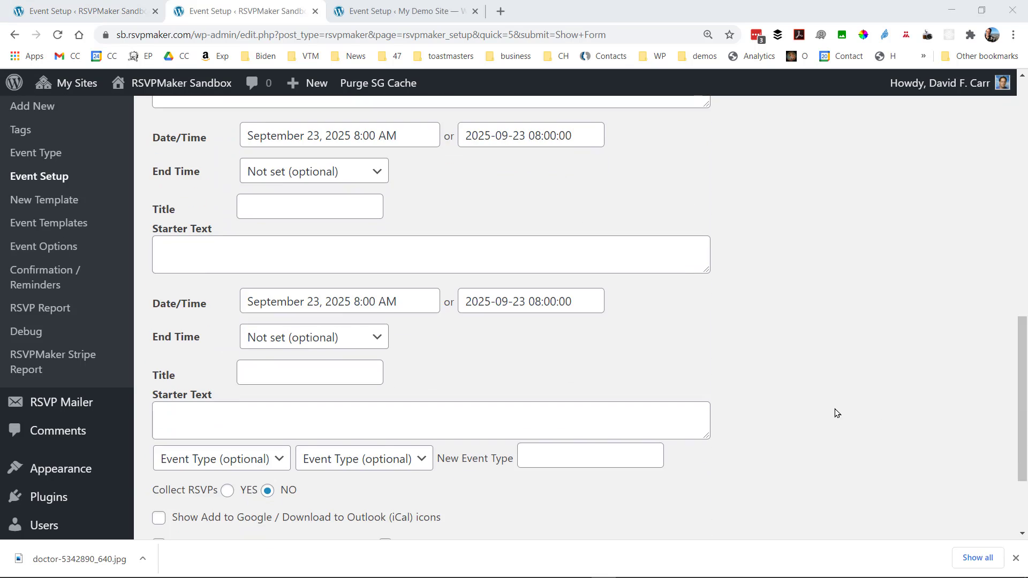
scroll(837, 412, down, 3)
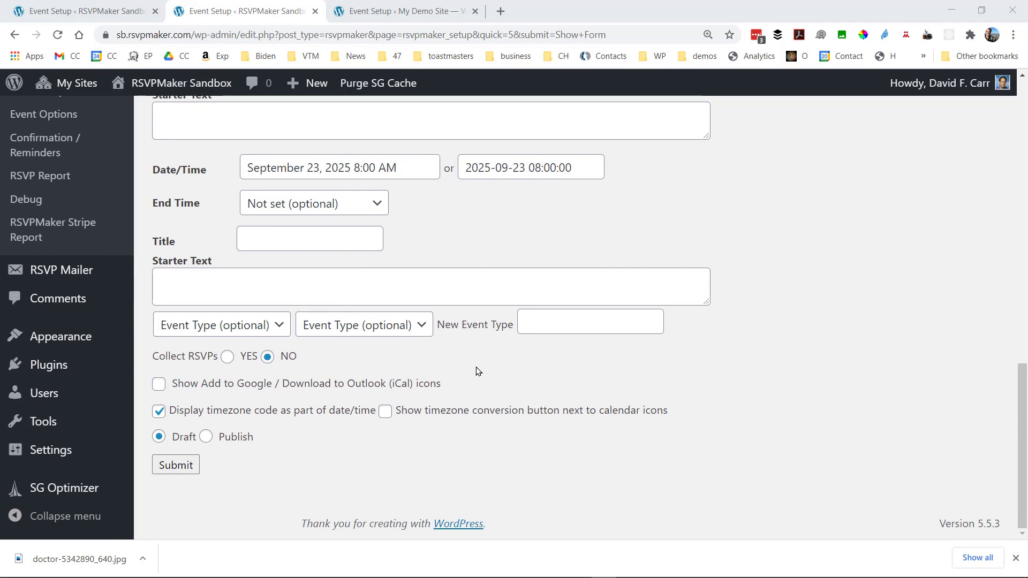
Set the Event Type to Annual Conference and publish all the session events
click(273, 332)
click(273, 332)
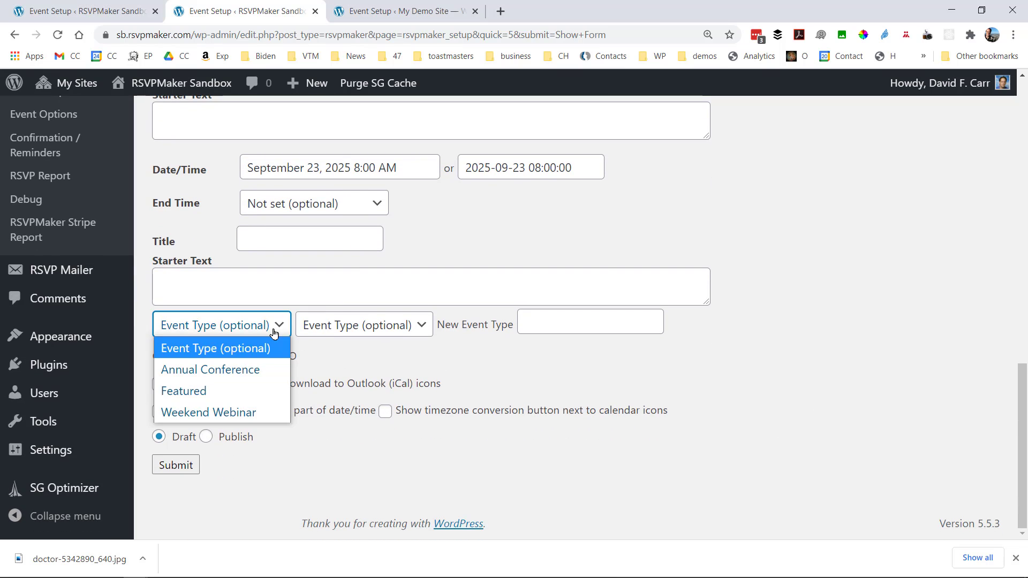
click(256, 368)
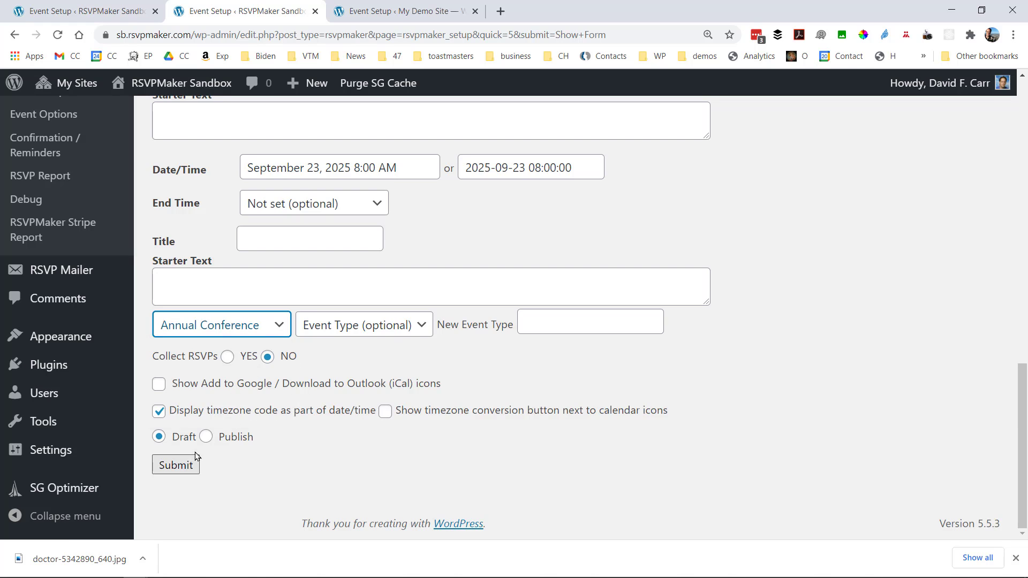
click(205, 438)
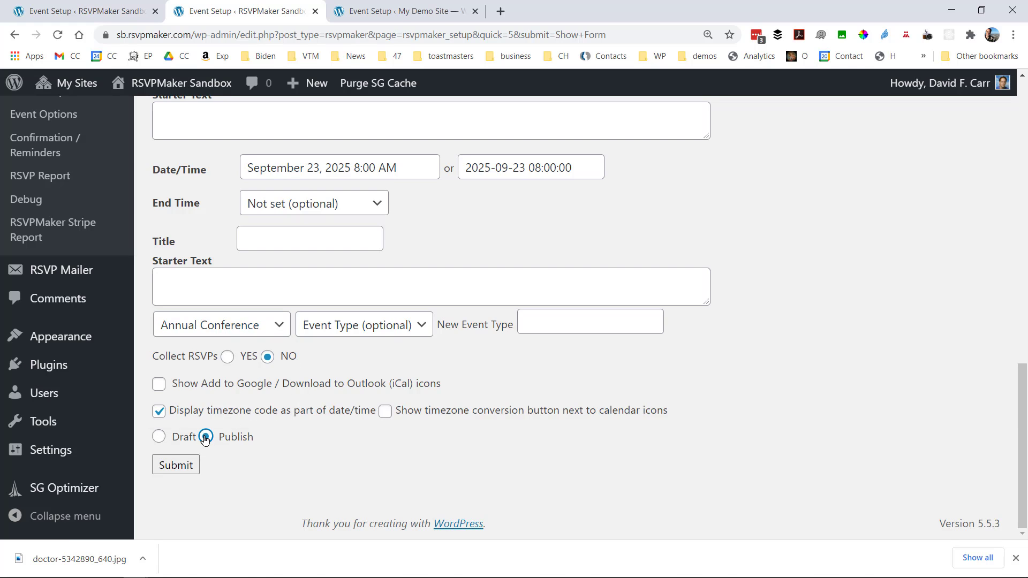
click(177, 465)
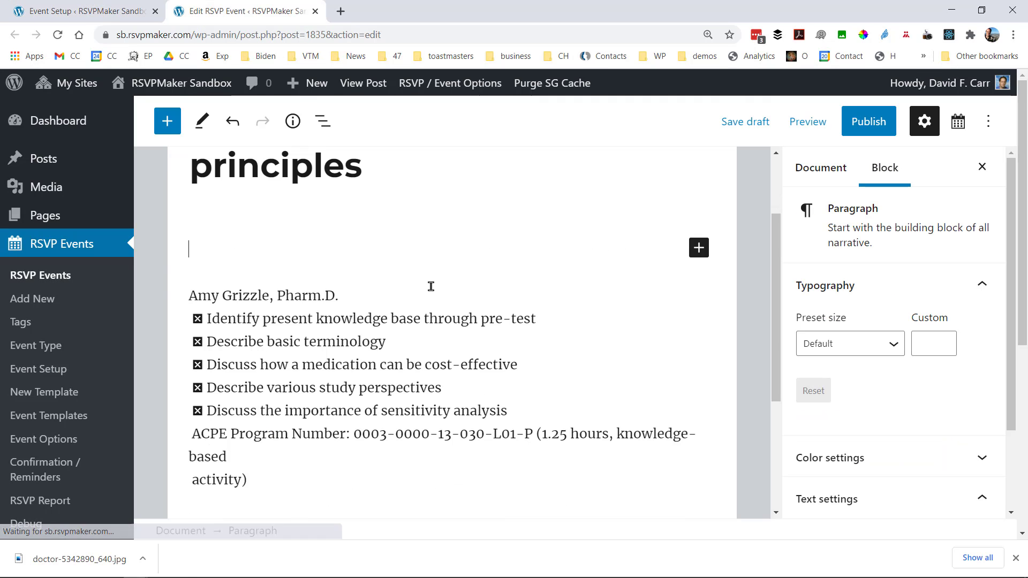
Insert the uploaded doctor photo as an Image block, aligned right at Medium size
text(/ima)
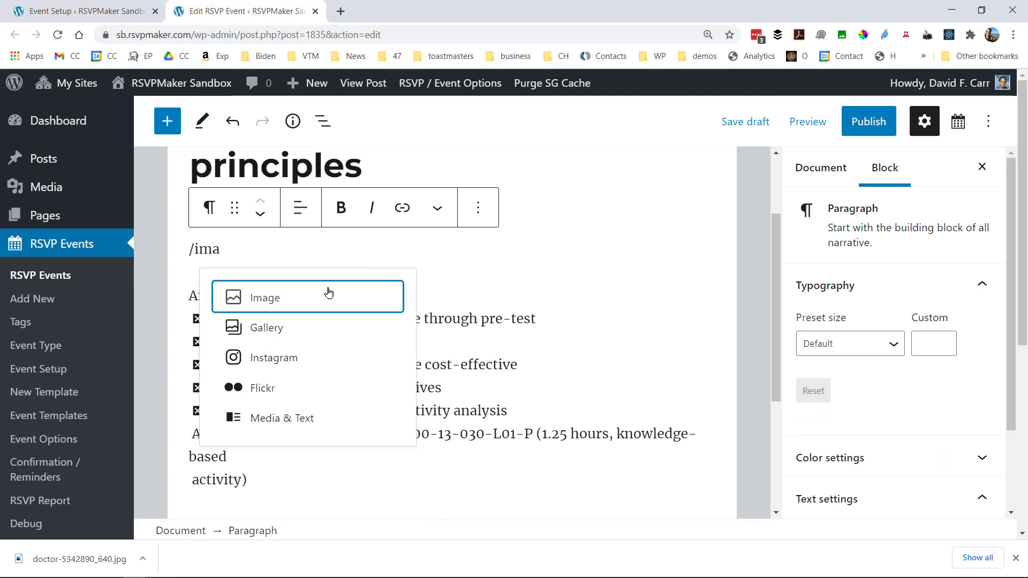
click(328, 294)
click(238, 366)
click(212, 115)
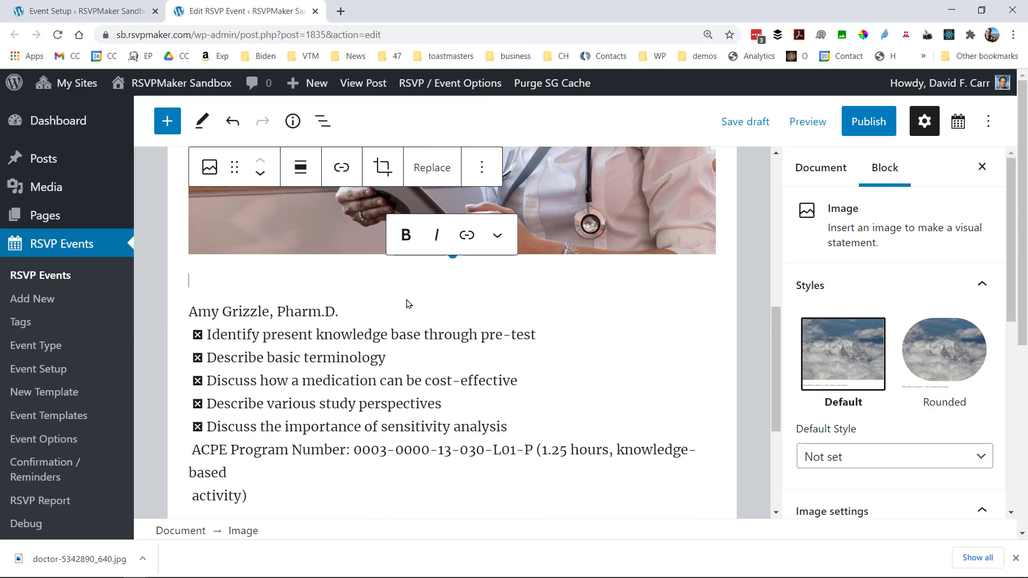
click(301, 171)
click(376, 295)
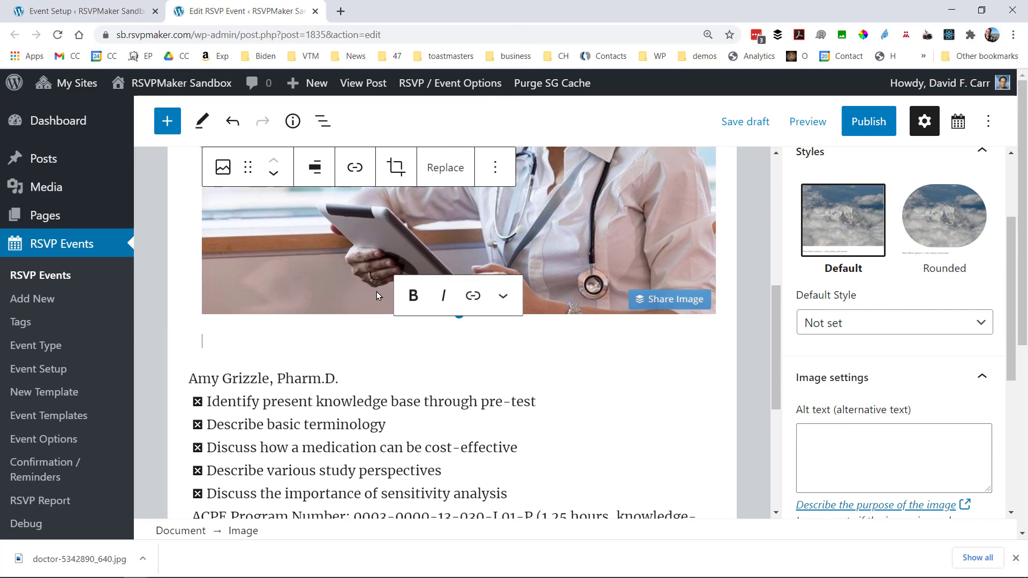
scroll(904, 375, down, 5)
click(889, 397)
click(873, 445)
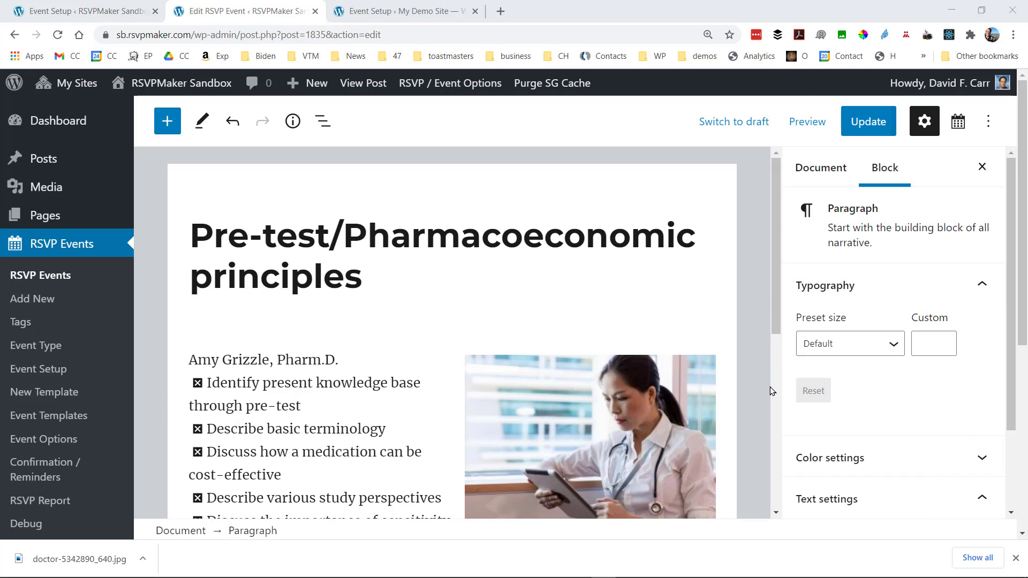
scroll(772, 391, down, 7)
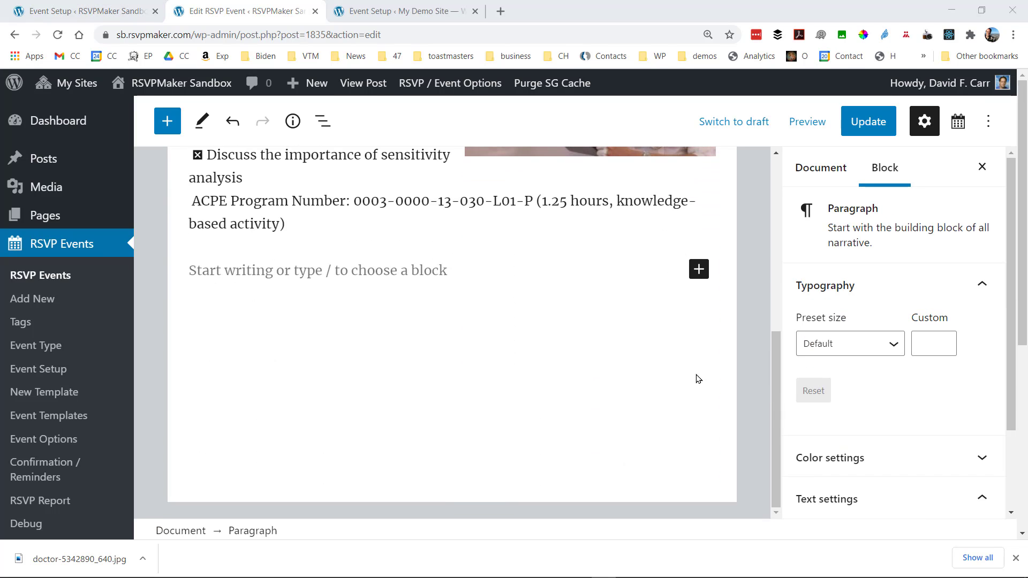
Add a Read More break after the ACPE line, followed by a 'Speaker Biography' heading
click(302, 262)
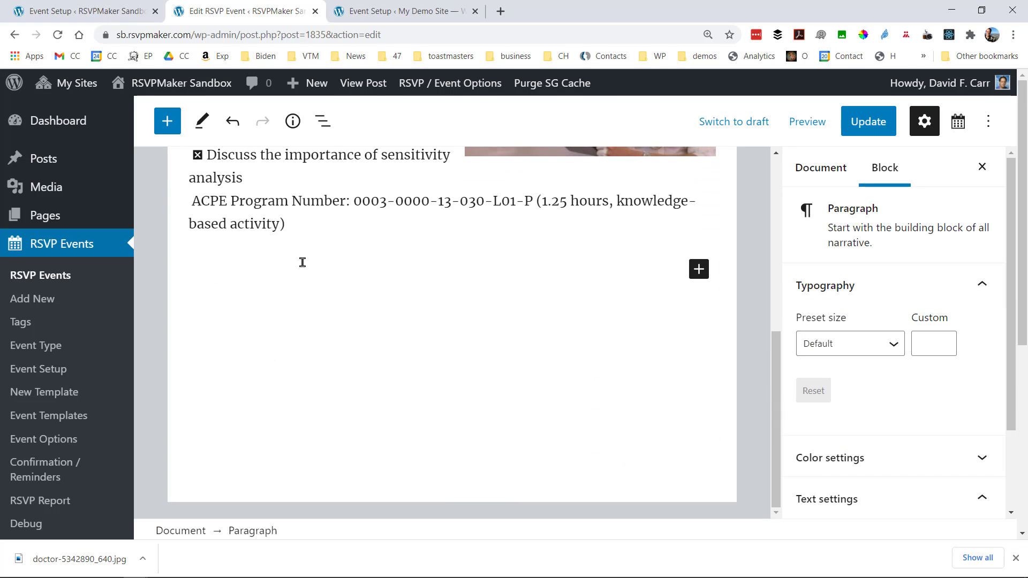
text(/more)
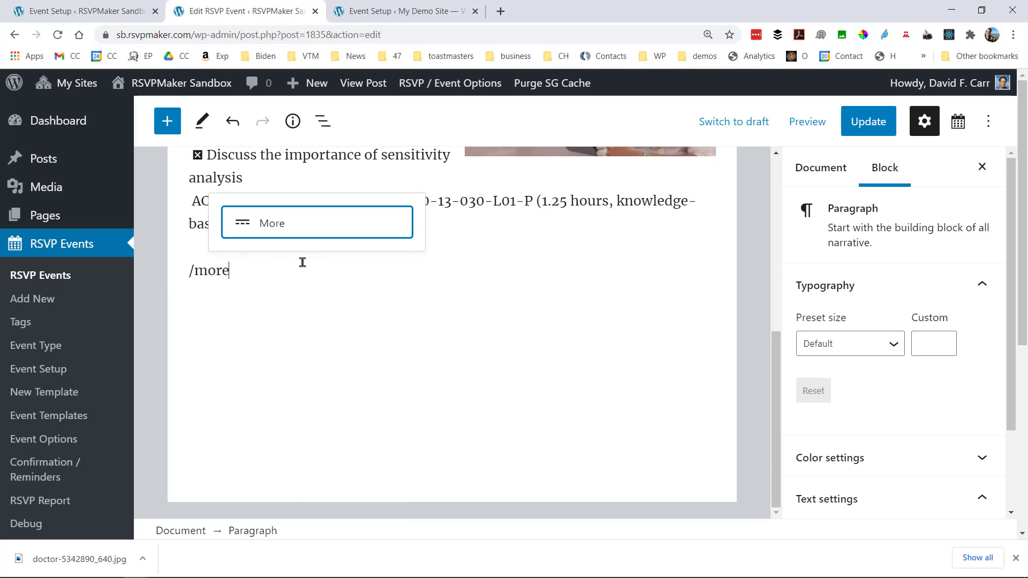
click(285, 223)
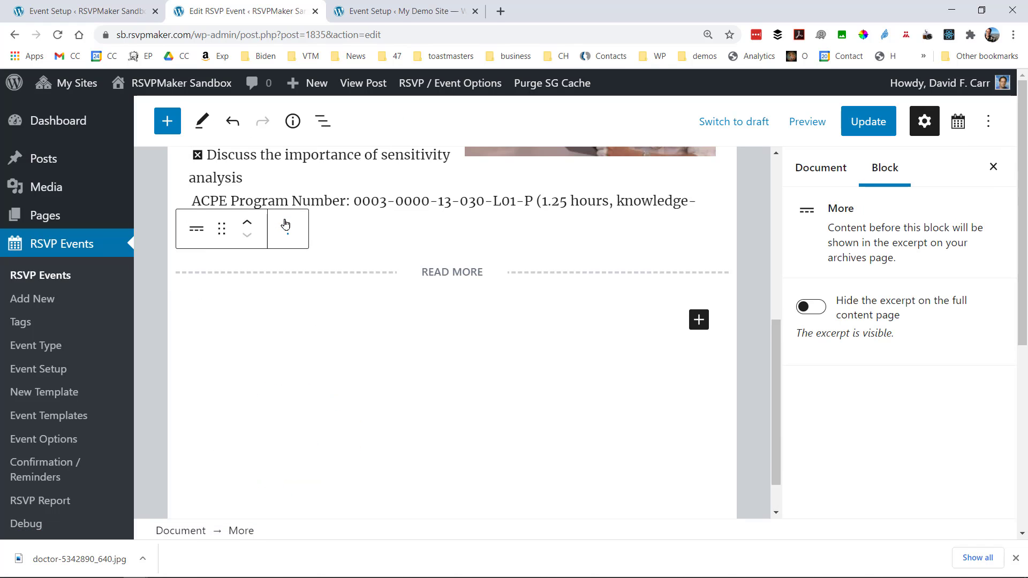
click(277, 313)
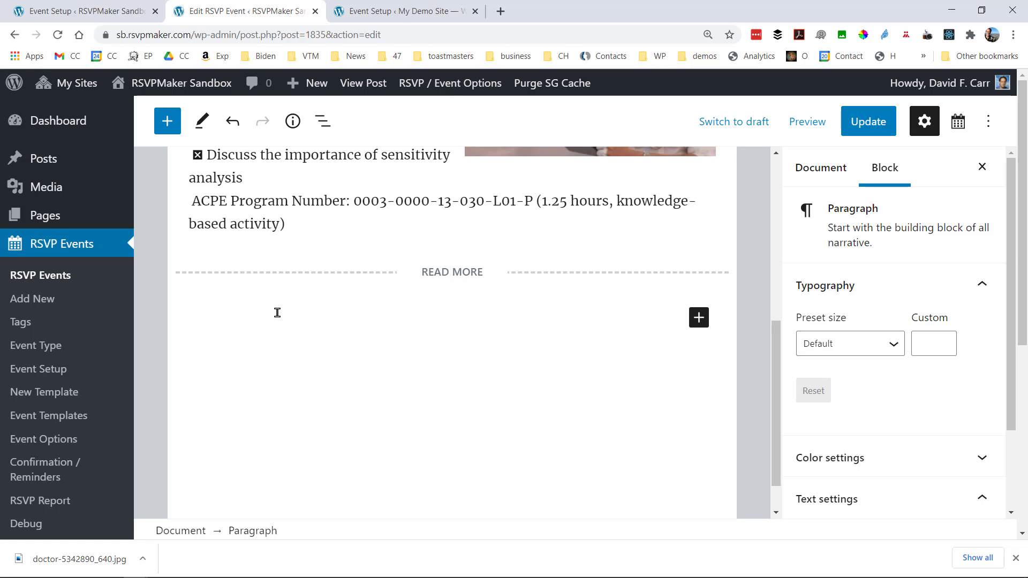
text(/he)
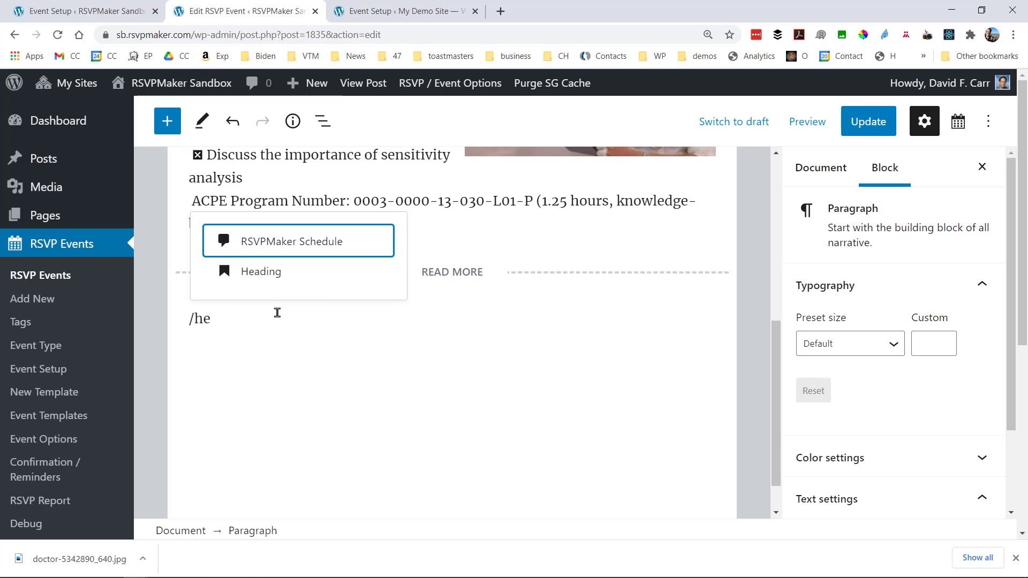
click(276, 273)
text(Speak)
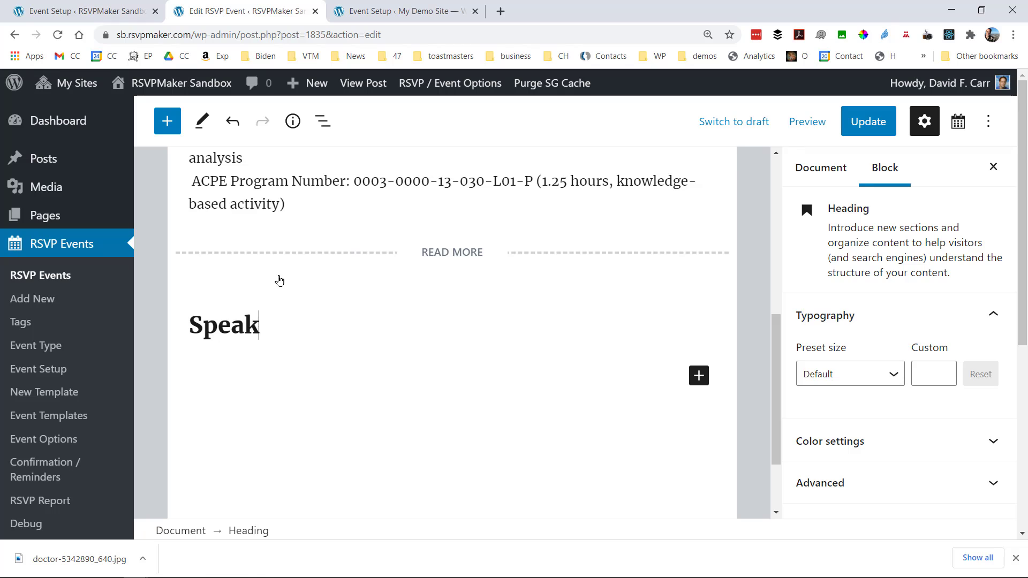
text(er Bio)
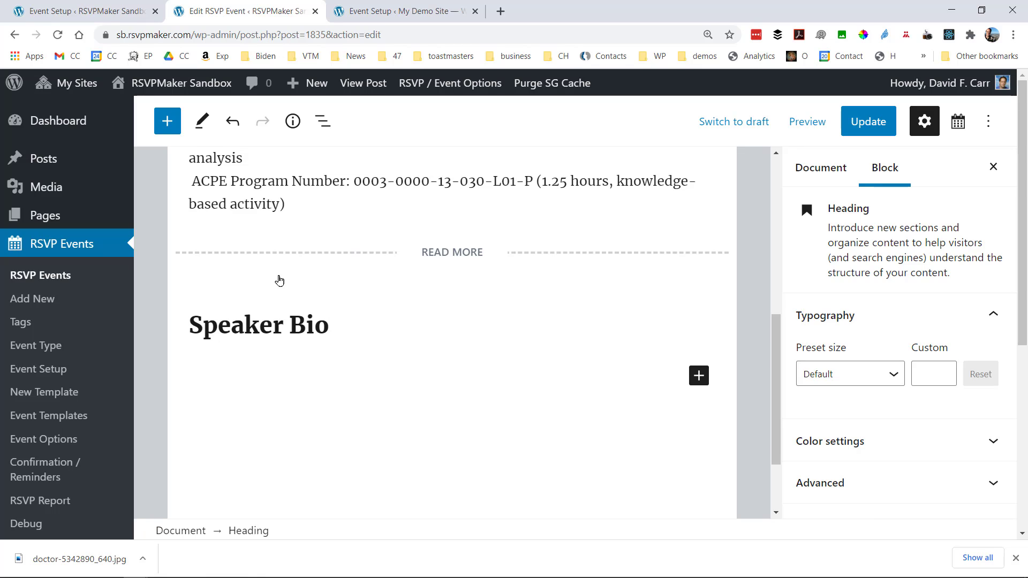
text(grpa)
key(BackSpace)
key(BackSpace)
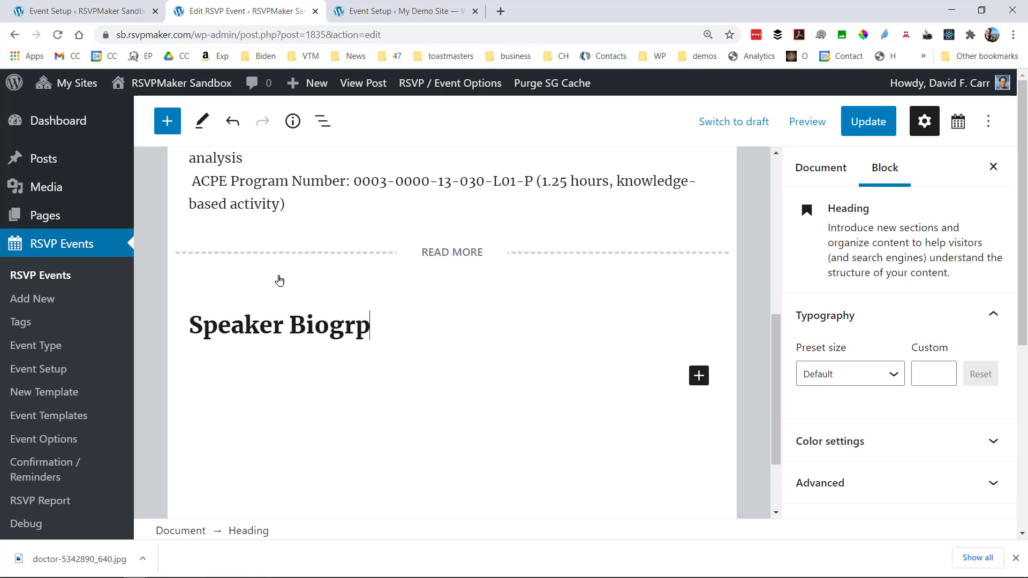
text(aphy)
key(Return)
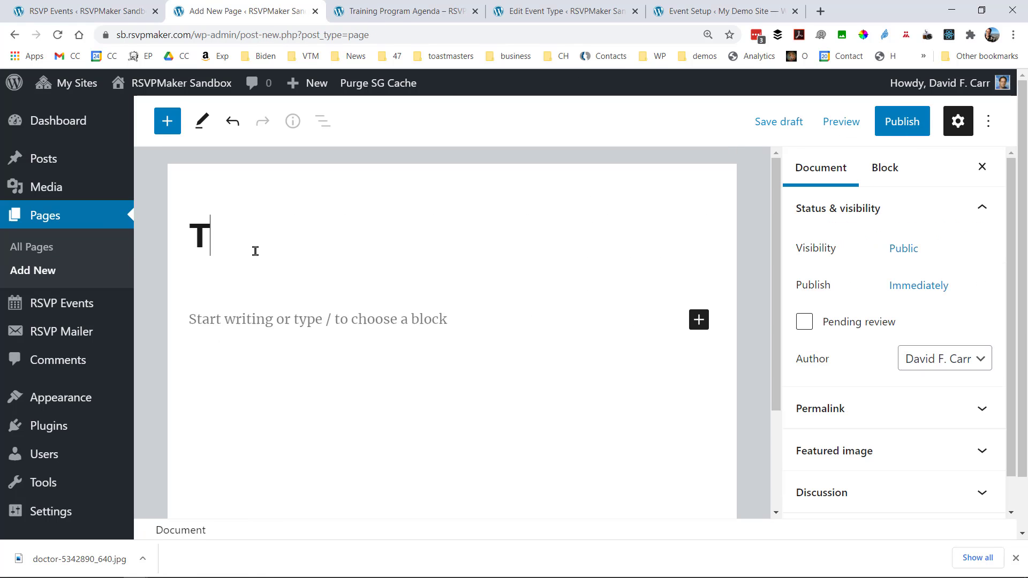
Publish the 'Training Program Agenda' page with an RSVPMaker Schedule block limited to Annual Conference
text(rai)
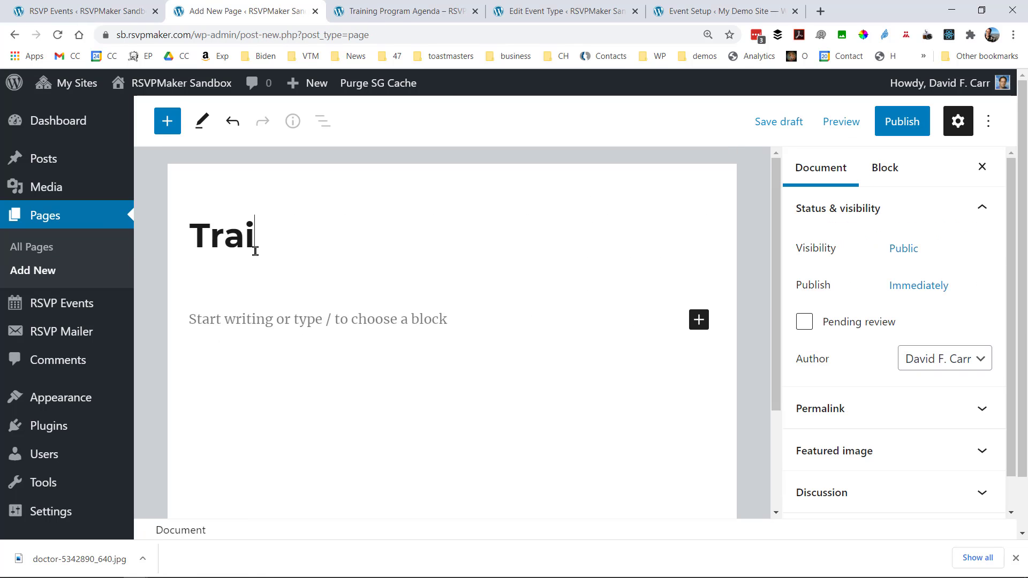
text(ning Progr)
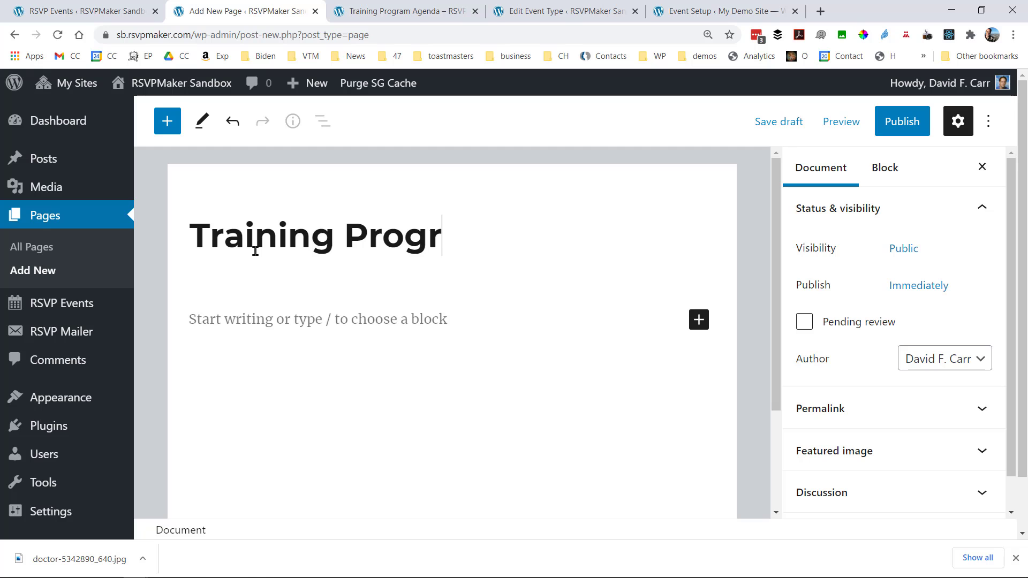
text(am Agenda)
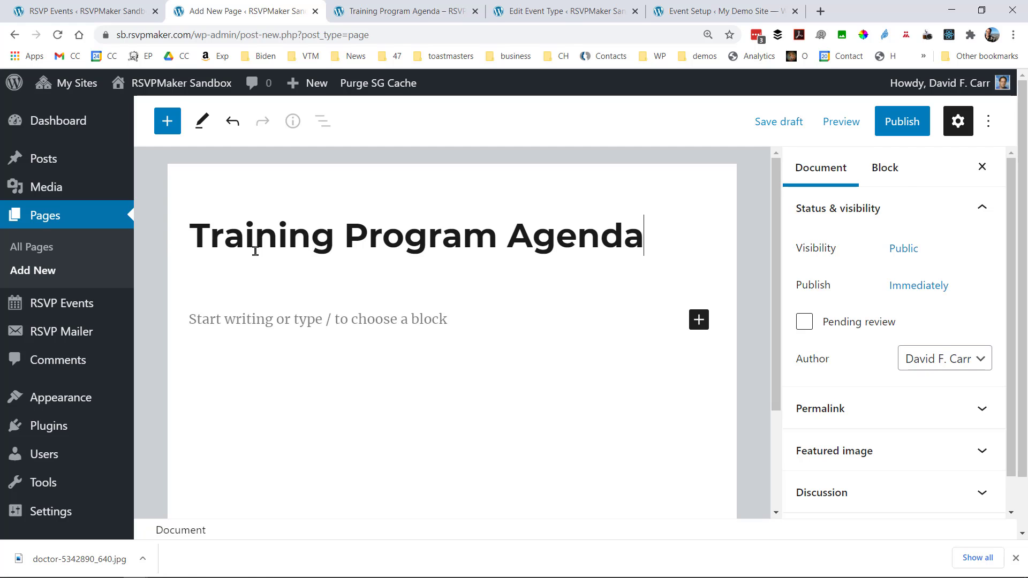
key(Return)
text(/)
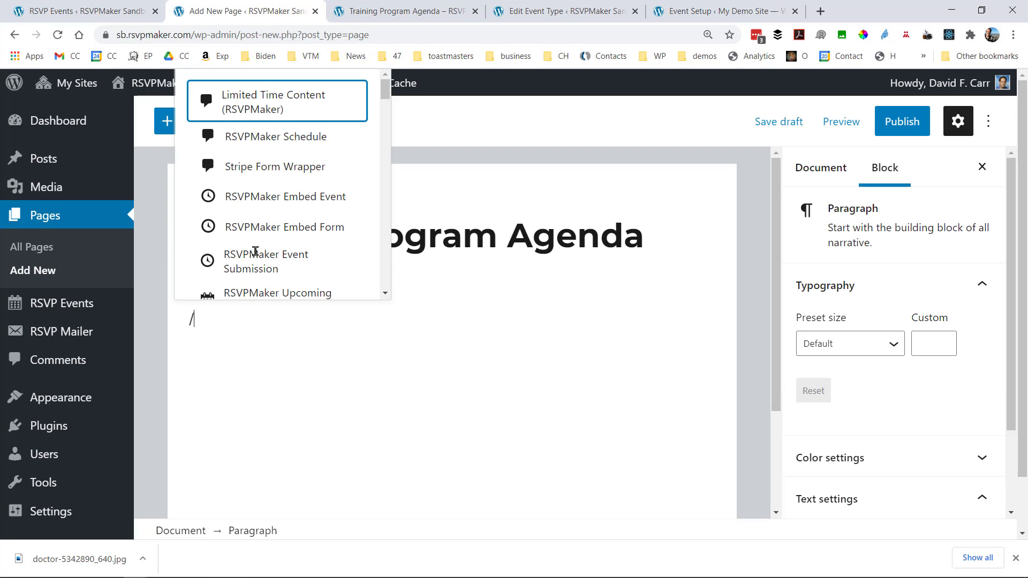
text(Sche)
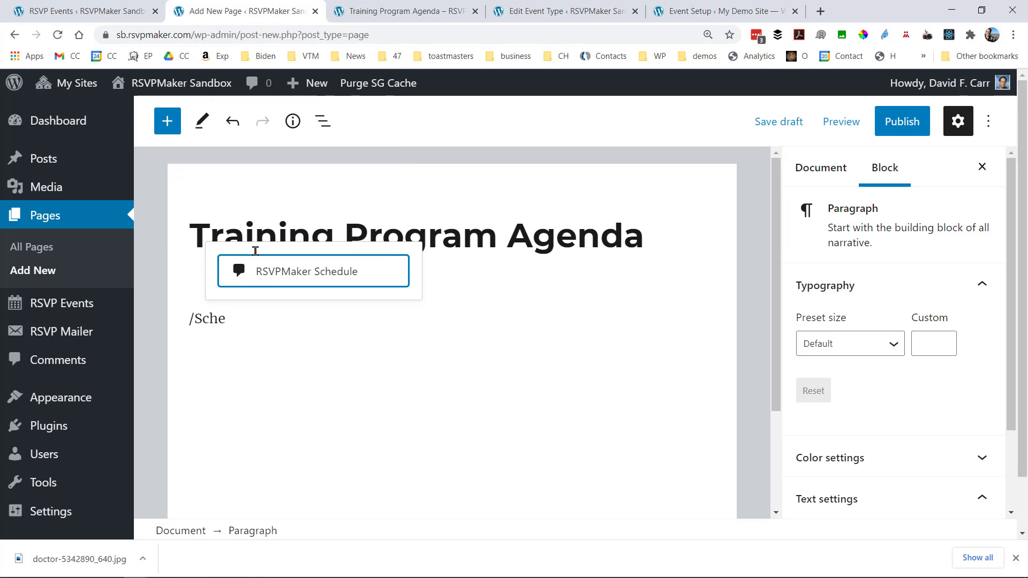
click(300, 275)
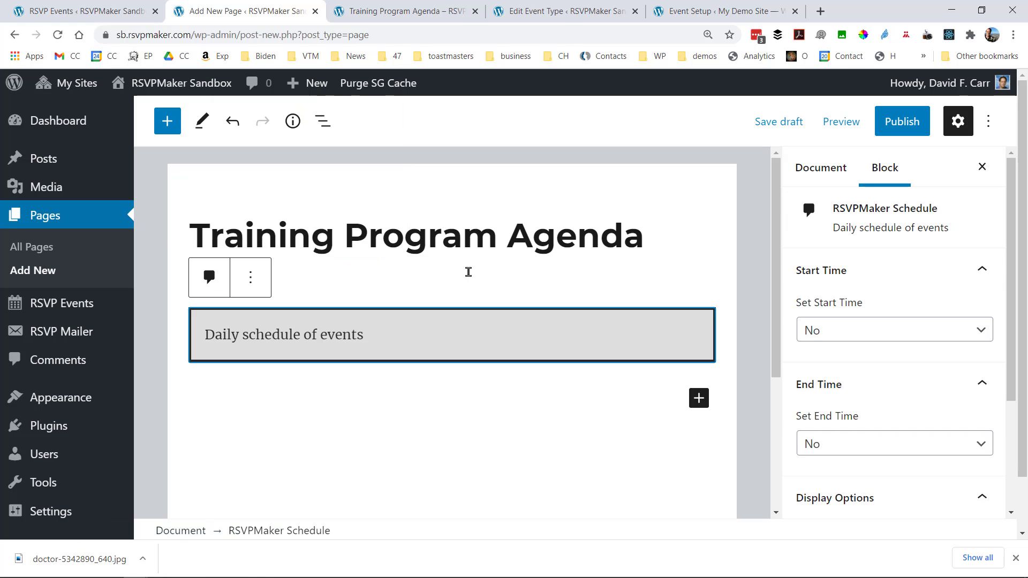
scroll(906, 361, down, 4)
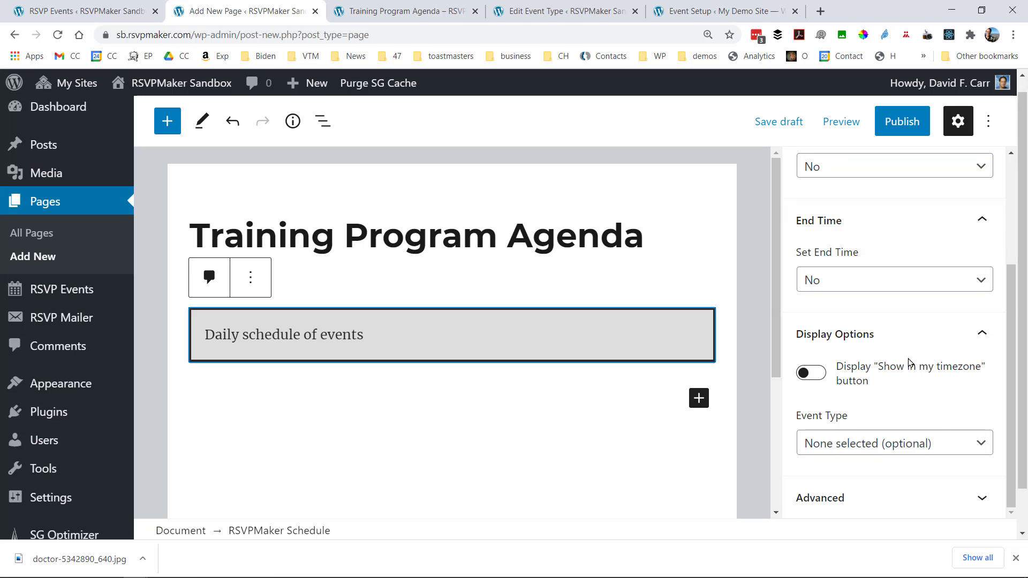
click(912, 445)
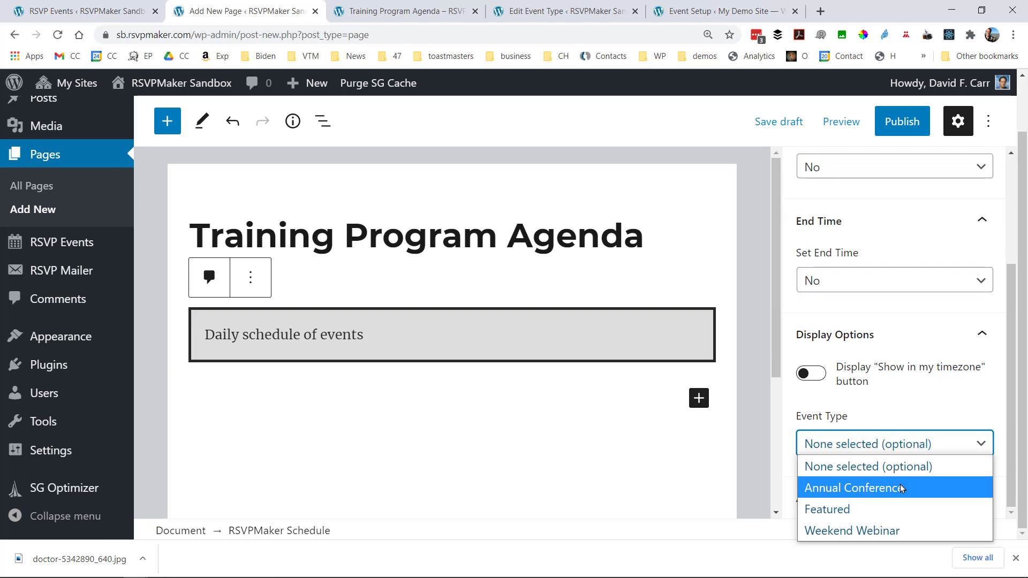
click(902, 487)
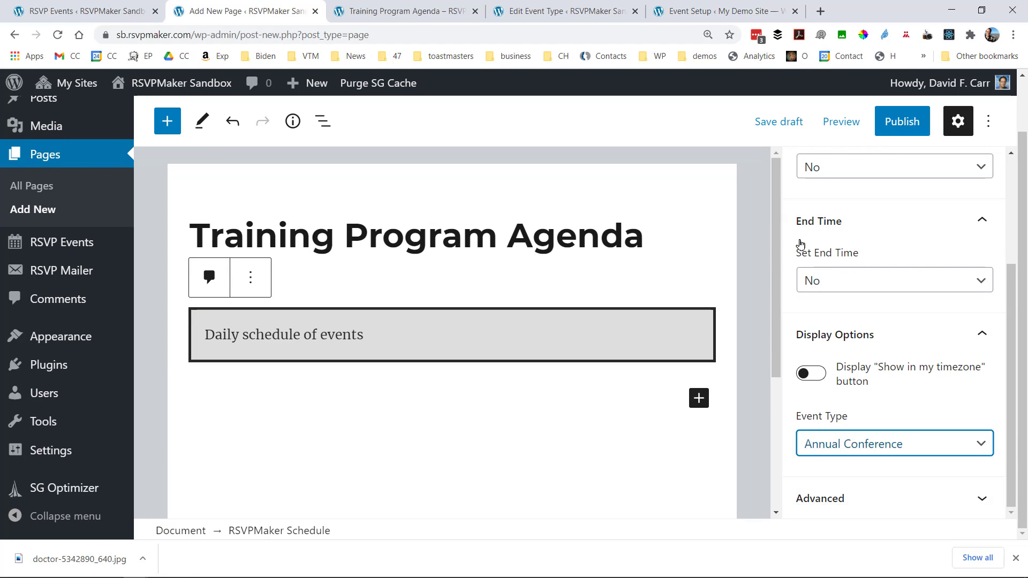
click(911, 123)
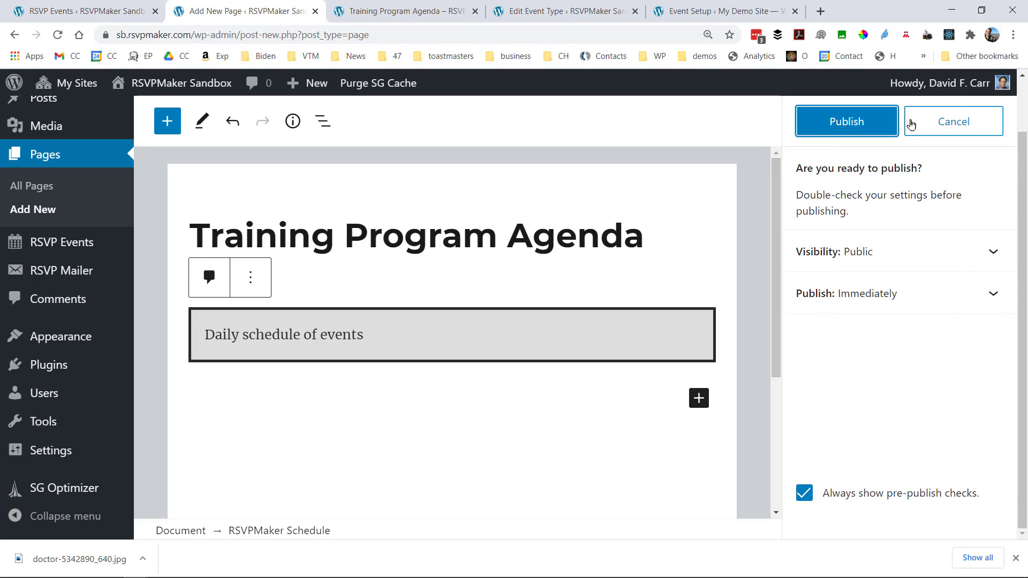
click(854, 120)
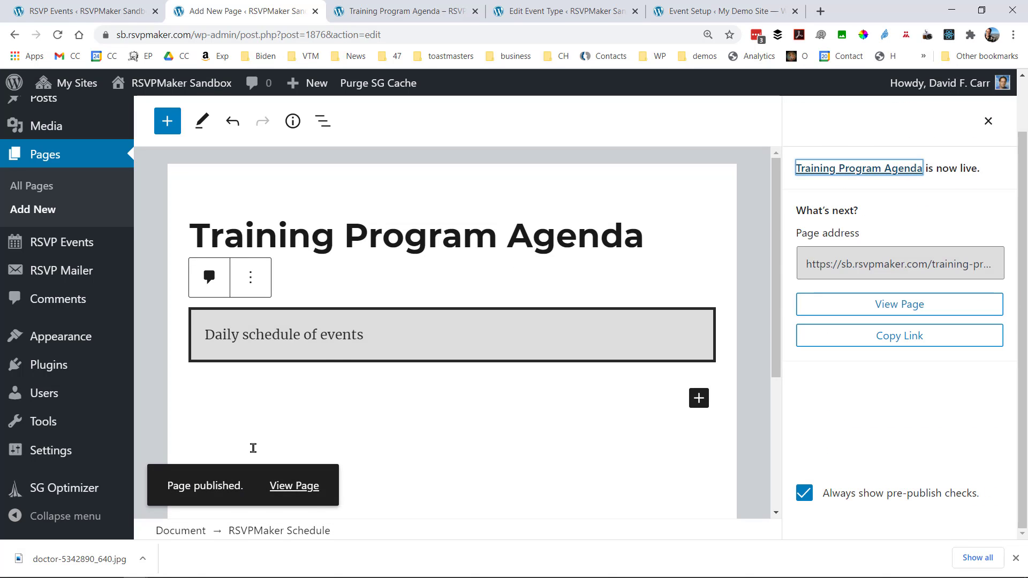
Browse the live Training Program Agenda and expand the first session's speaker biography via Read More
click(298, 491)
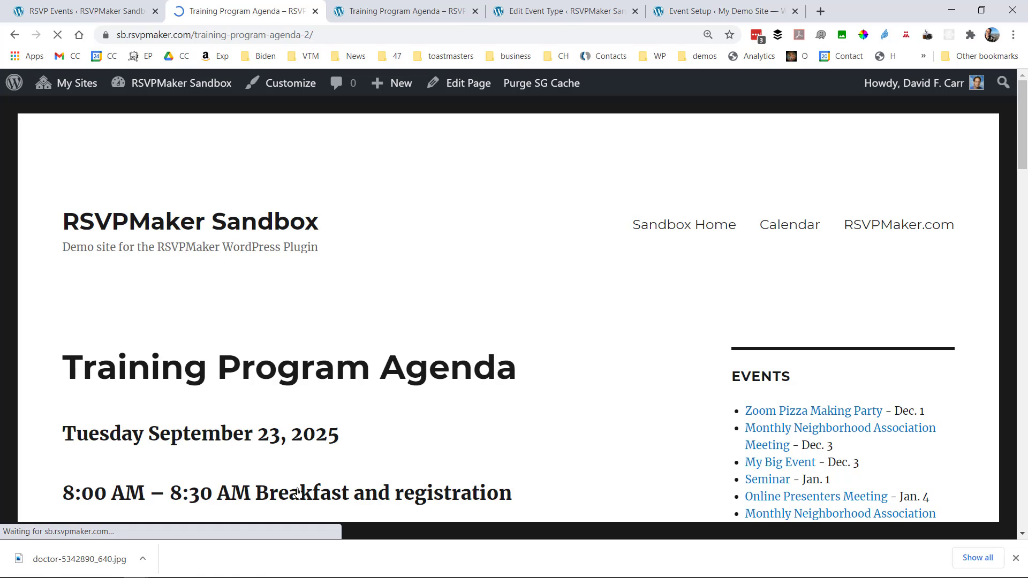
scroll(436, 400, down, 5)
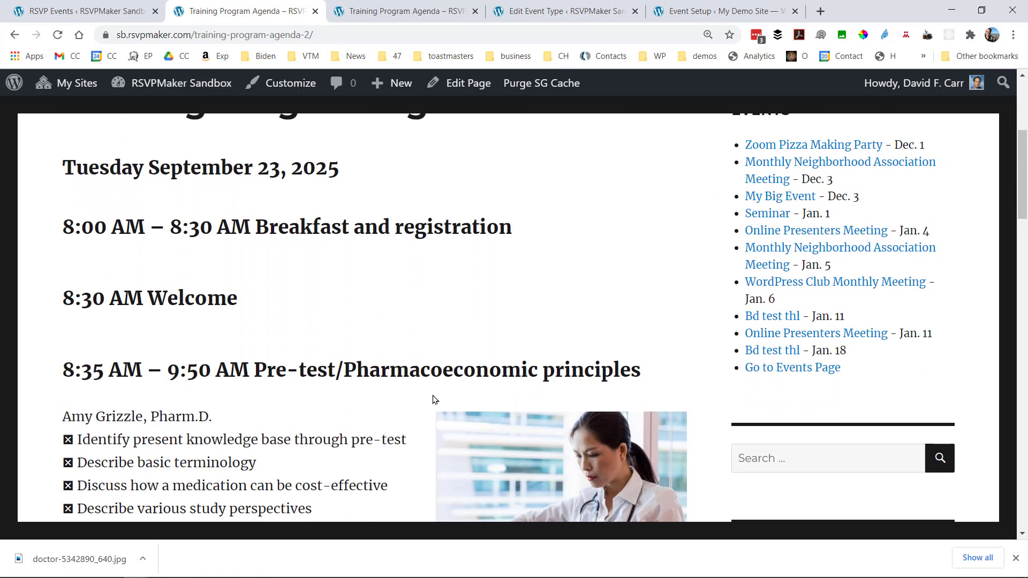
scroll(418, 400, up, 1)
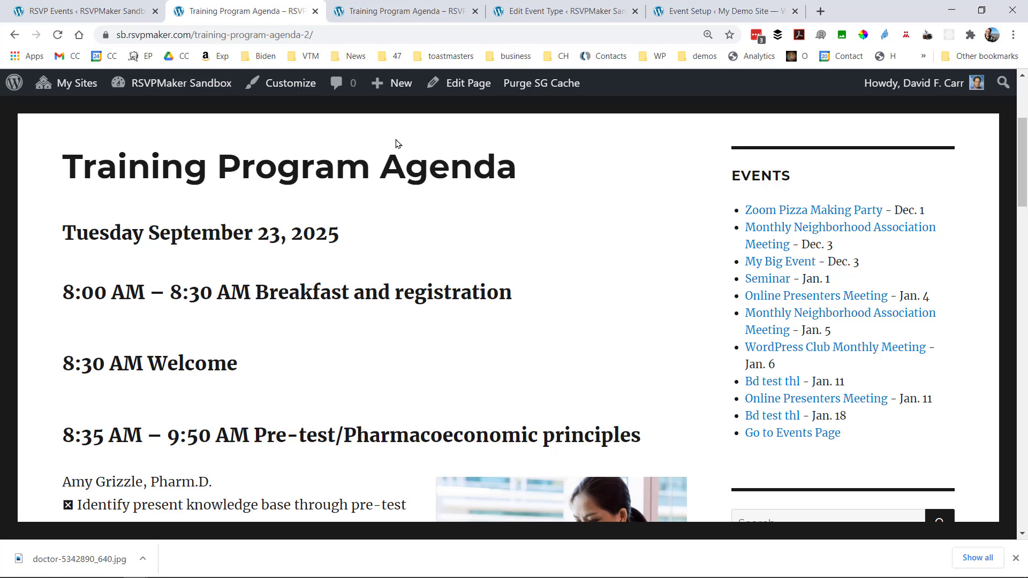
scroll(423, 131, down, 5)
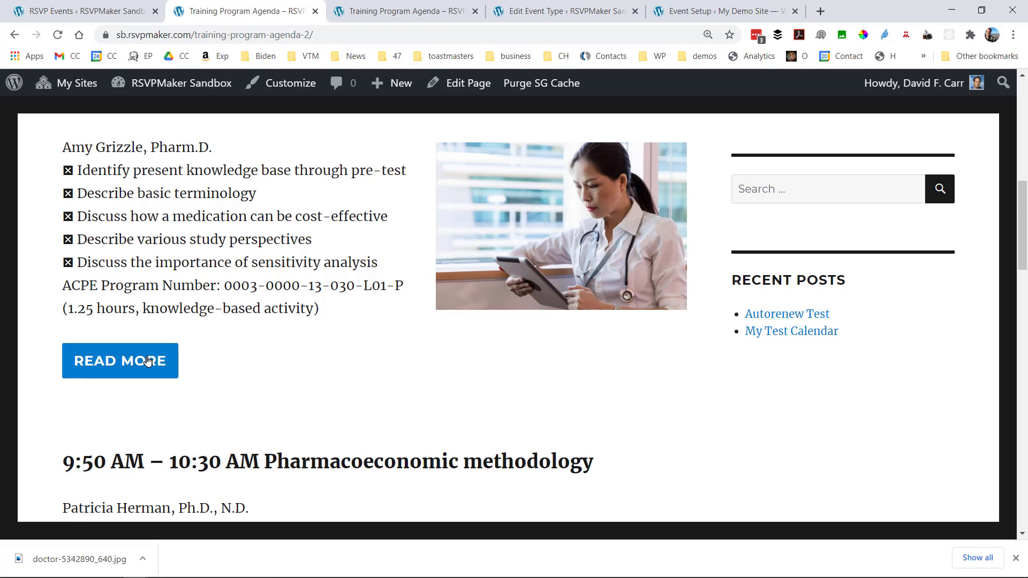
click(147, 360)
scroll(344, 327, down, 3)
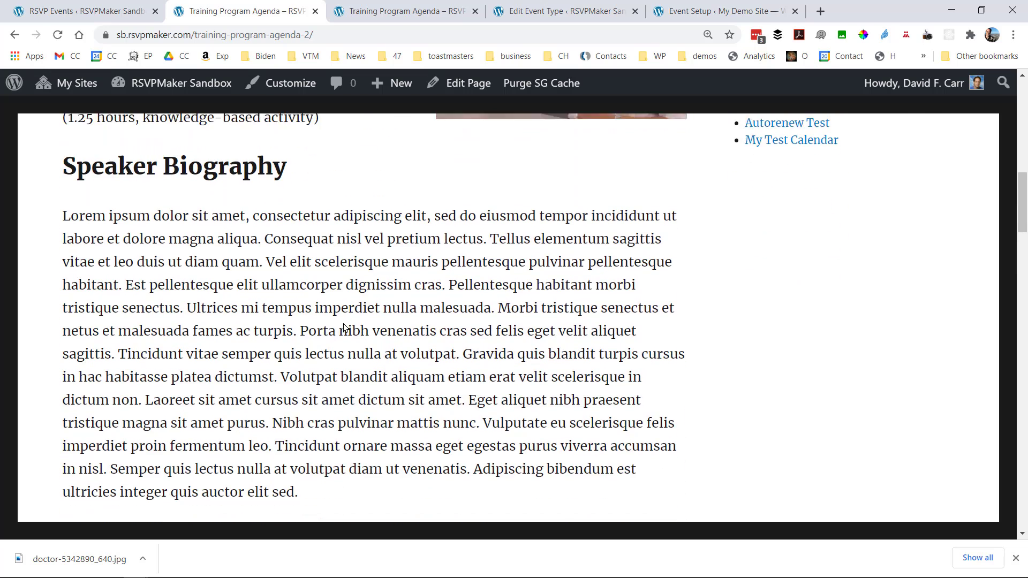
scroll(345, 324, up, 7)
scroll(344, 321, up, 4)
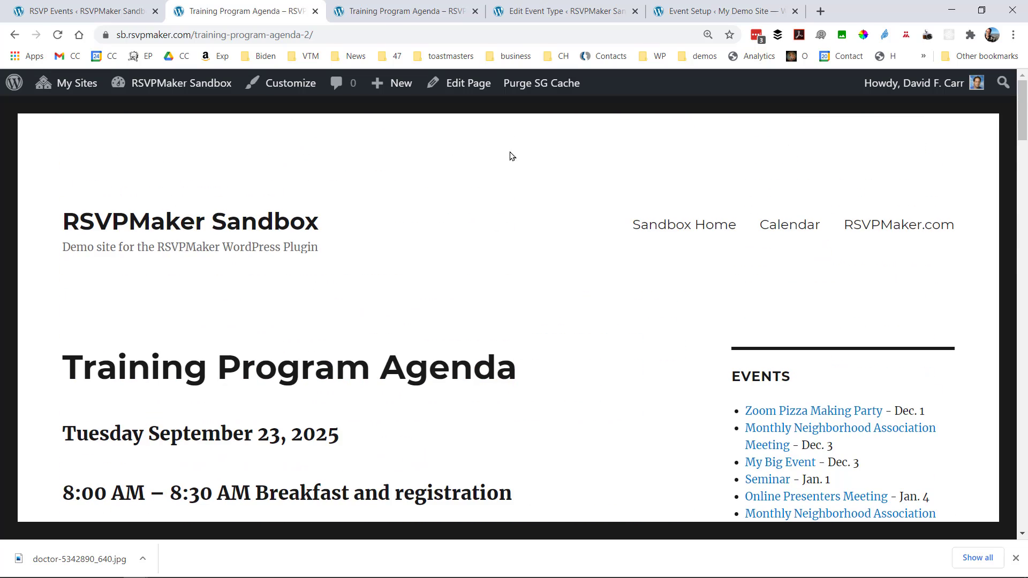
Turn on the schedule block's 'Show in my timezone' button and update the agenda page
click(468, 88)
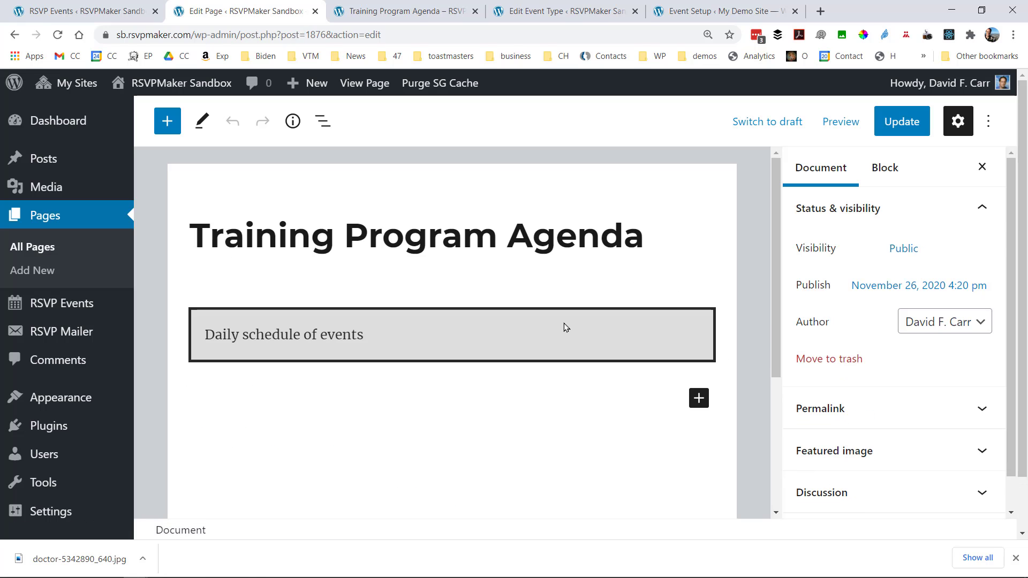
click(563, 322)
scroll(876, 409, down, 3)
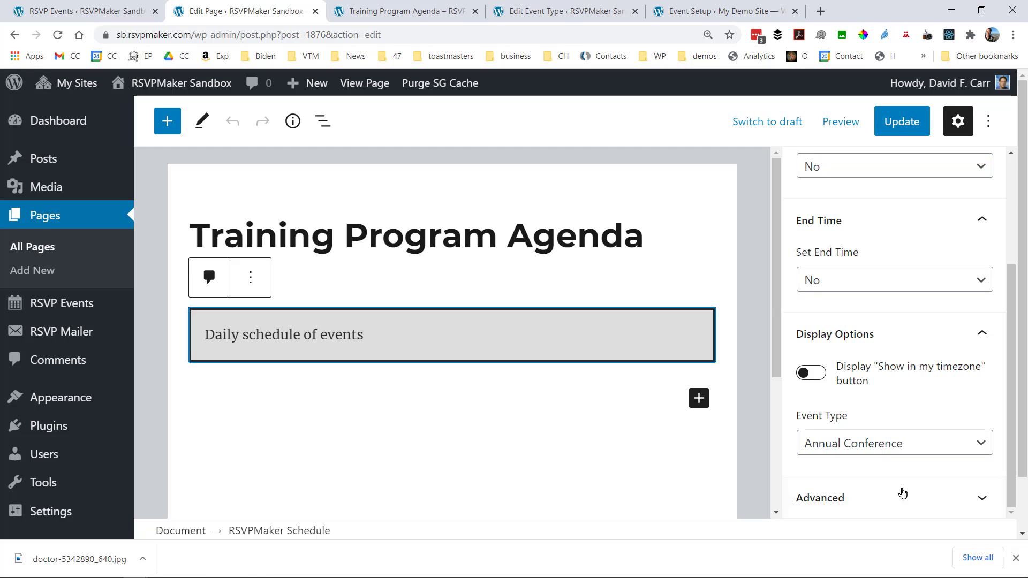
click(826, 377)
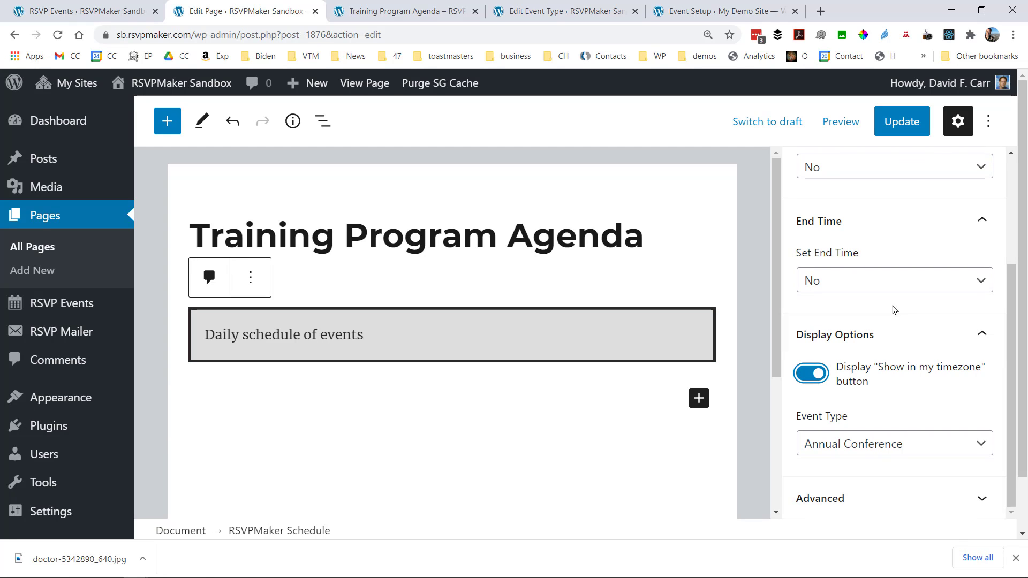
click(905, 123)
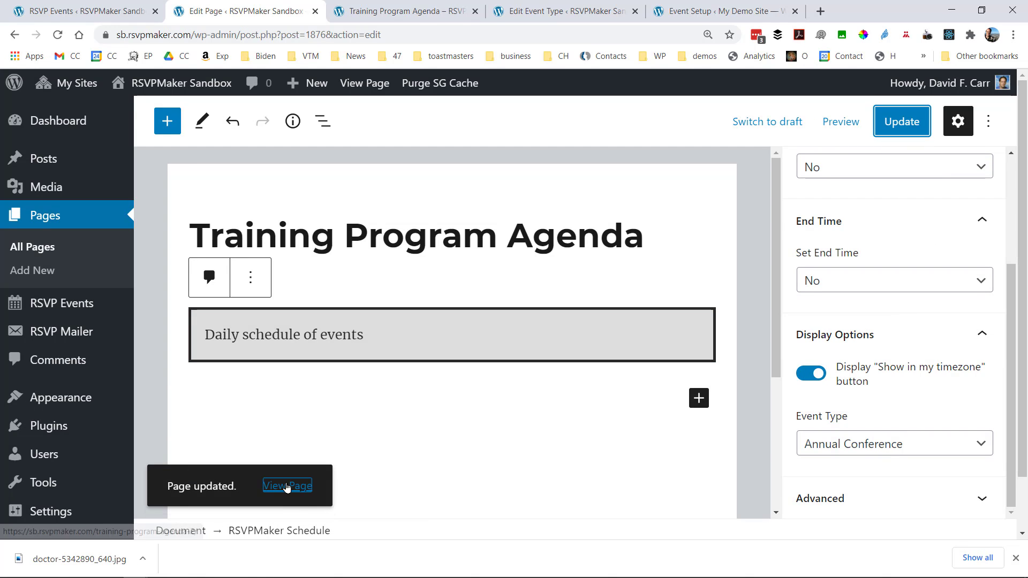
View the live agenda and convert the session times with Show in My Timezone
click(288, 491)
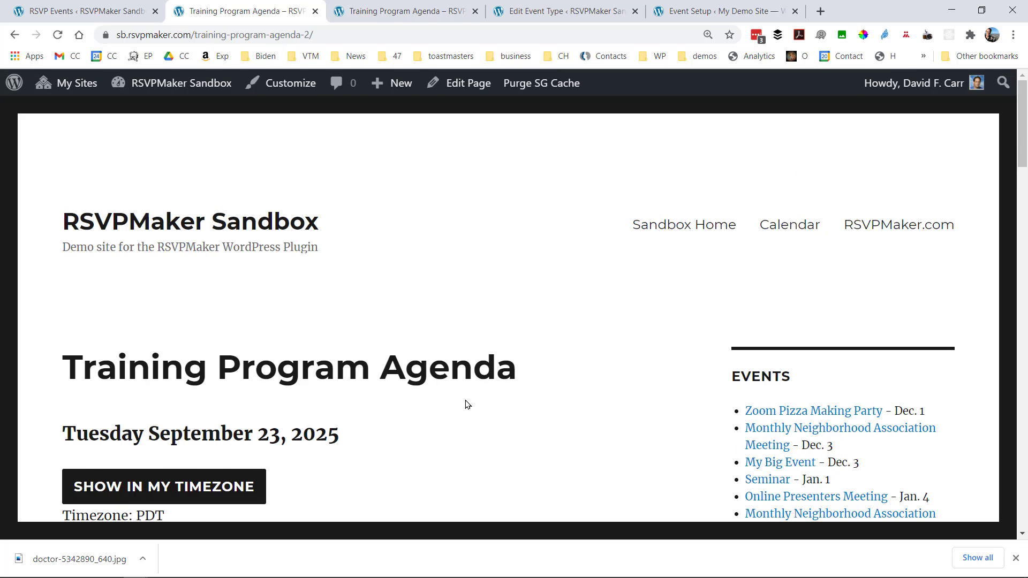
scroll(466, 403, down, 5)
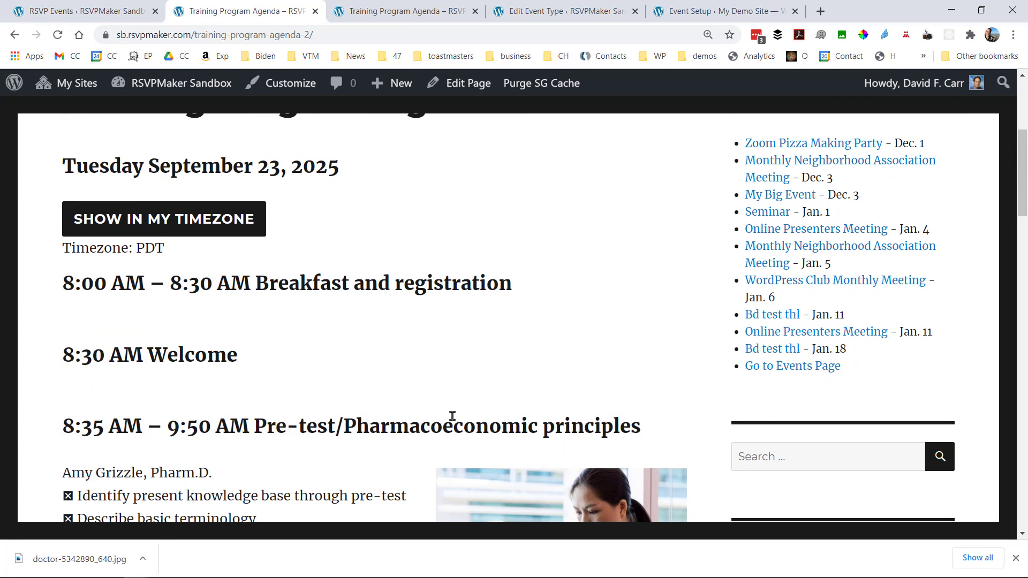
click(219, 226)
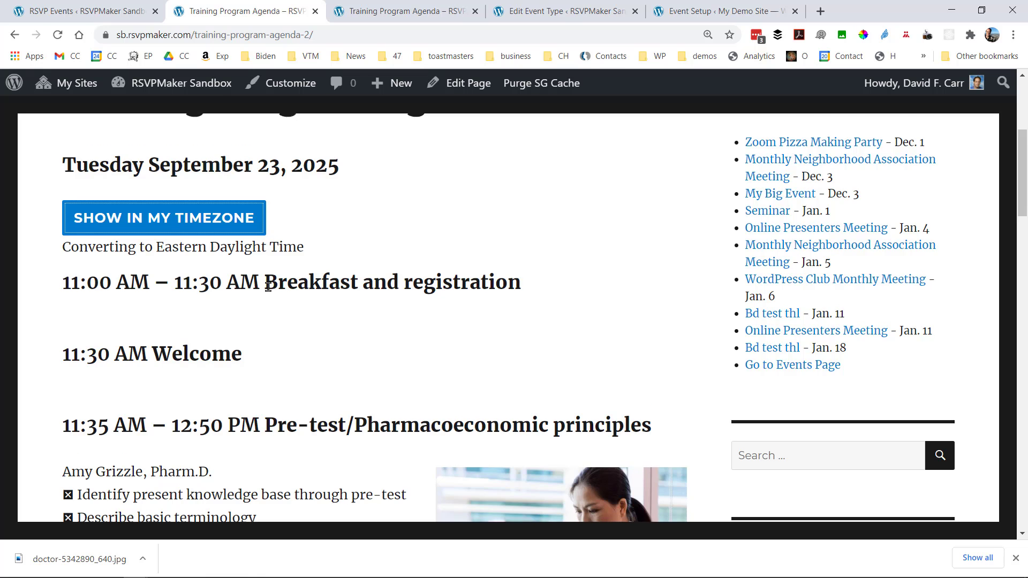
scroll(269, 288, down, 3)
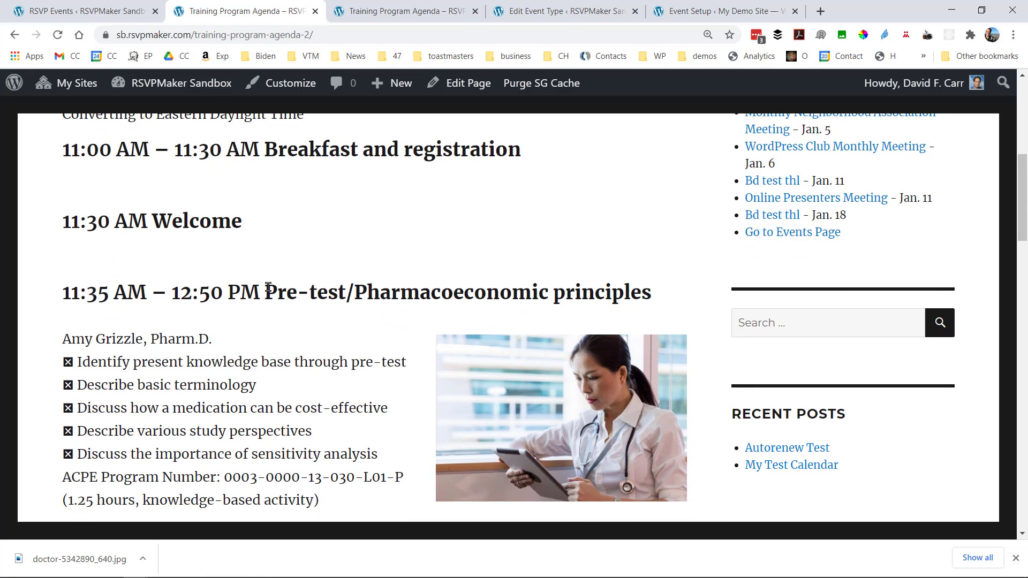
scroll(268, 287, down, 8)
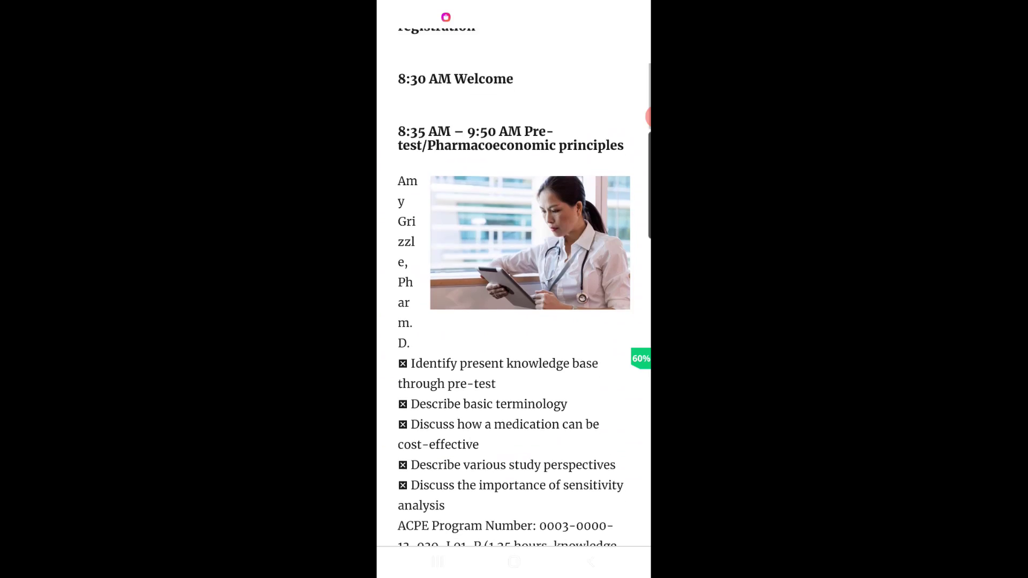
In the phone-sized view, expand a speaker biography and convert agenda times from PDT to Eastern Daylight Time
scroll(513, 289, down, 3)
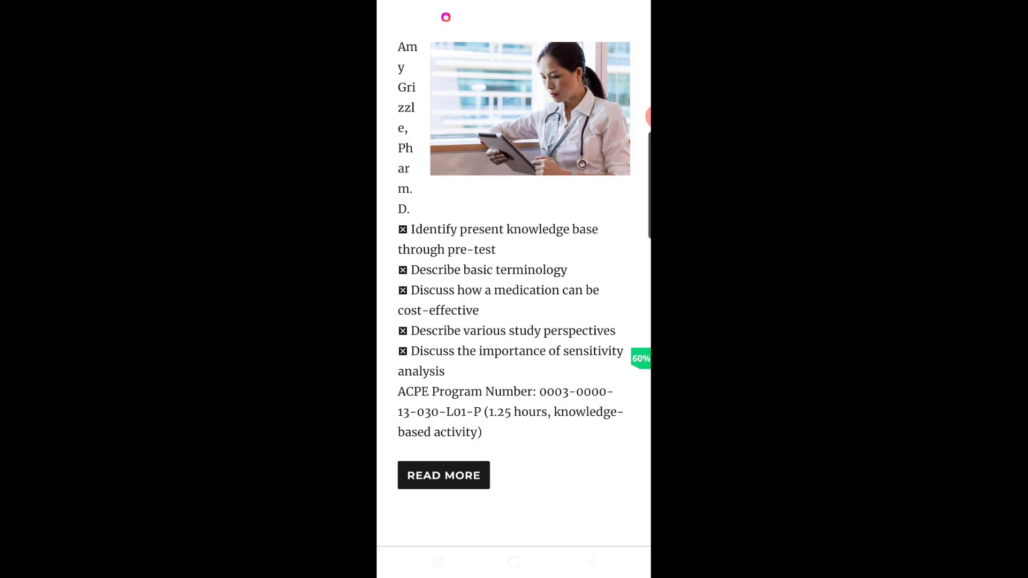
click(443, 476)
scroll(514, 289, down, 1)
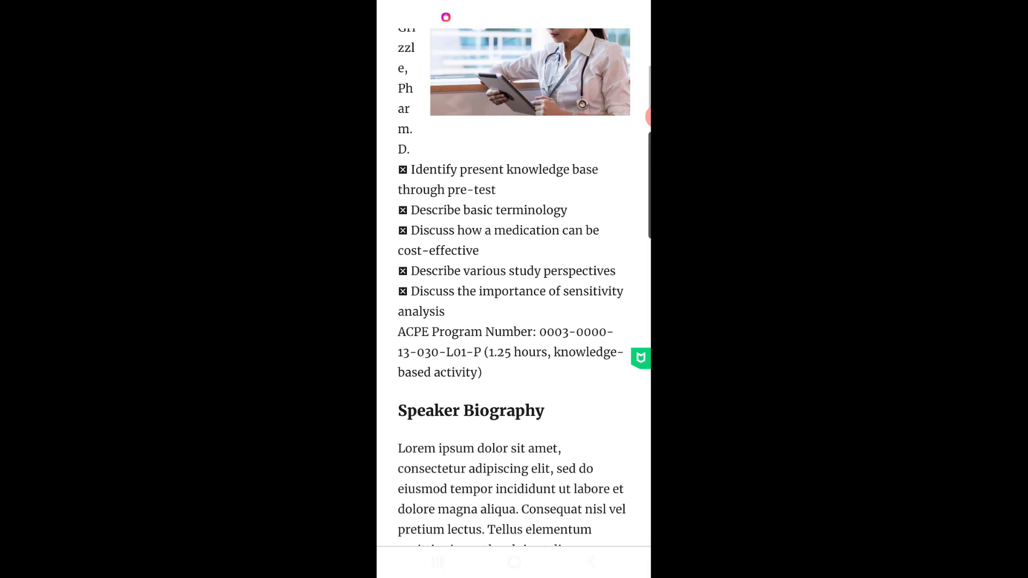
scroll(513, 289, up, 10)
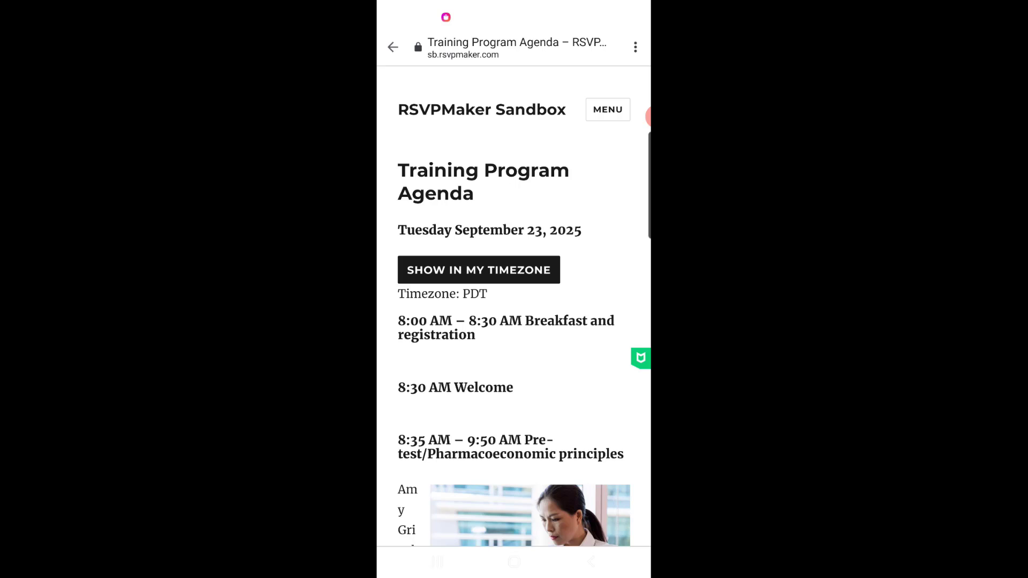
click(479, 269)
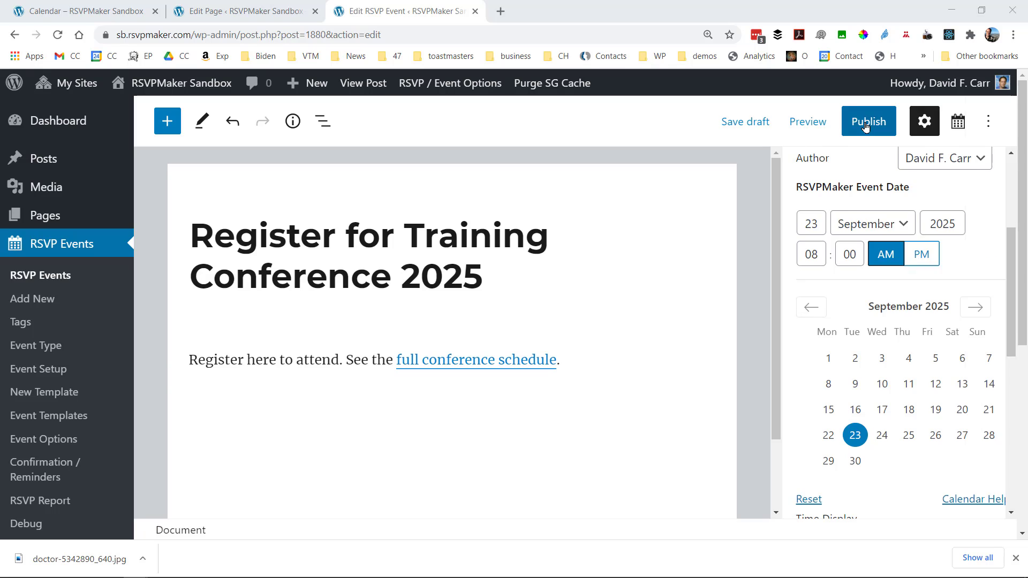
Publish the 'Register for Training Conference 2025' event and browse its live page with the RSVP form
click(865, 126)
click(865, 125)
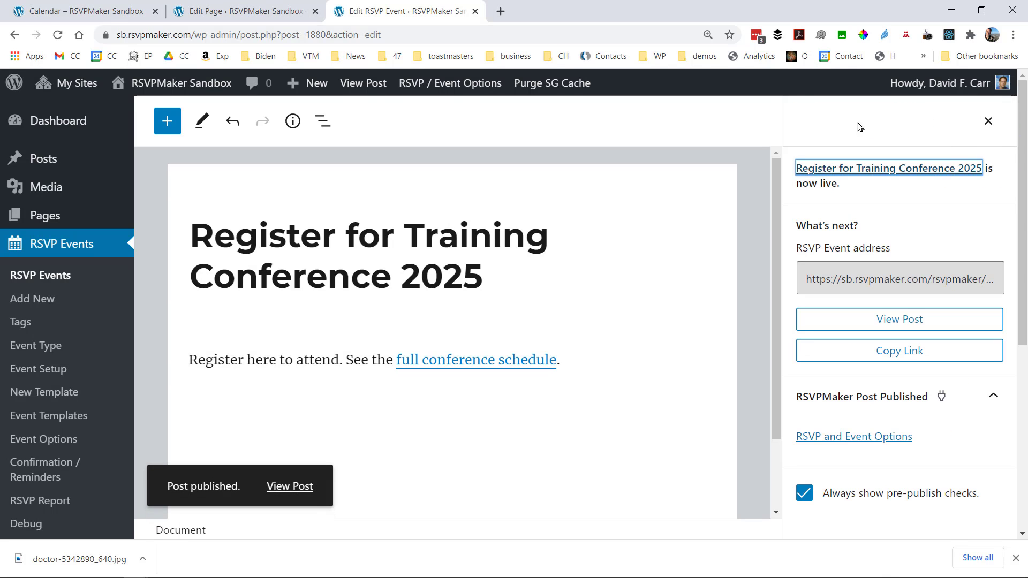
click(292, 486)
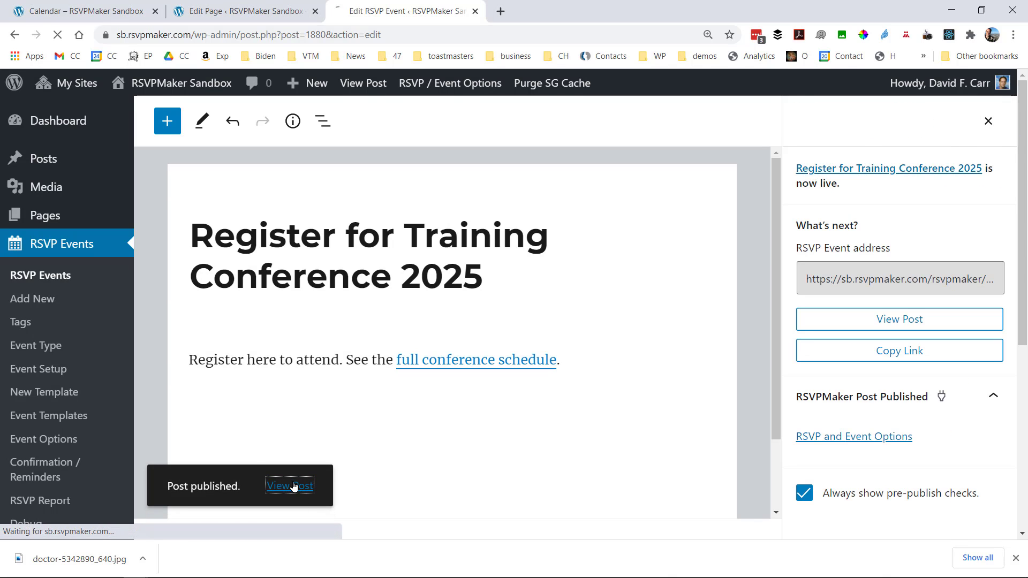
scroll(321, 426, down, 2)
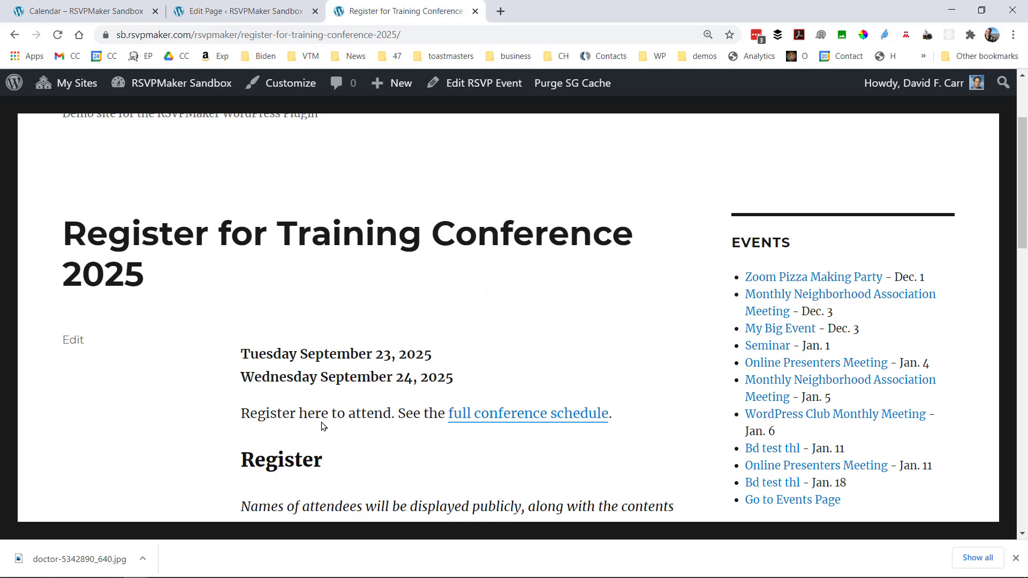
scroll(321, 426, down, 3)
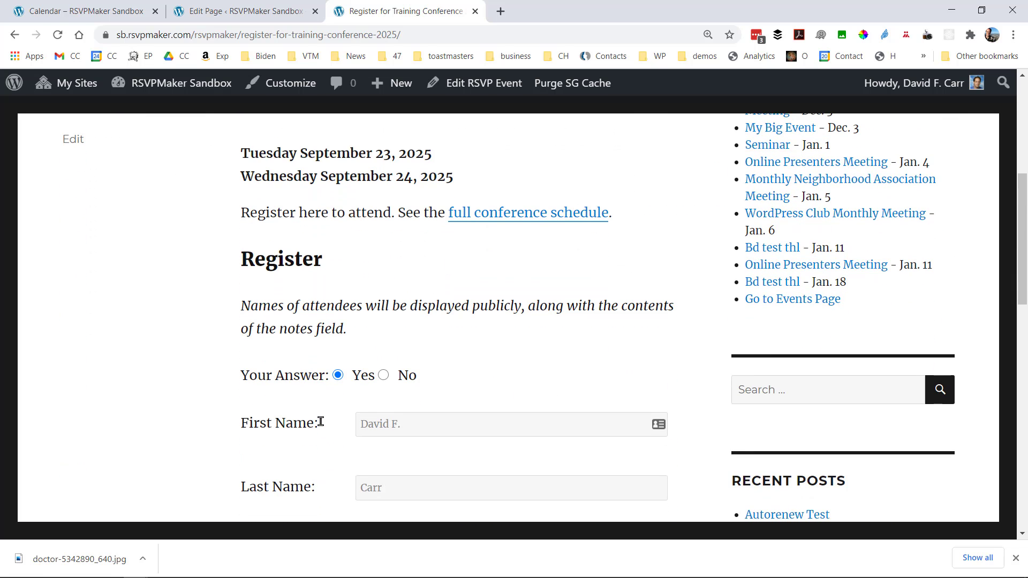
scroll(320, 422, up, 5)
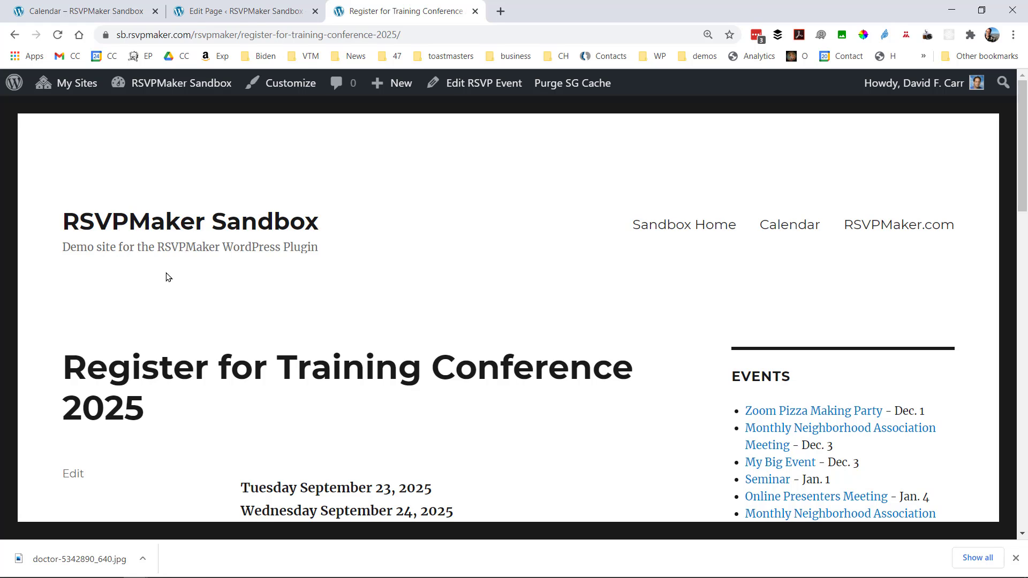
Open the Calendar page and scroll through September 2025, with sessions filling the 23rd and 24th
click(86, 10)
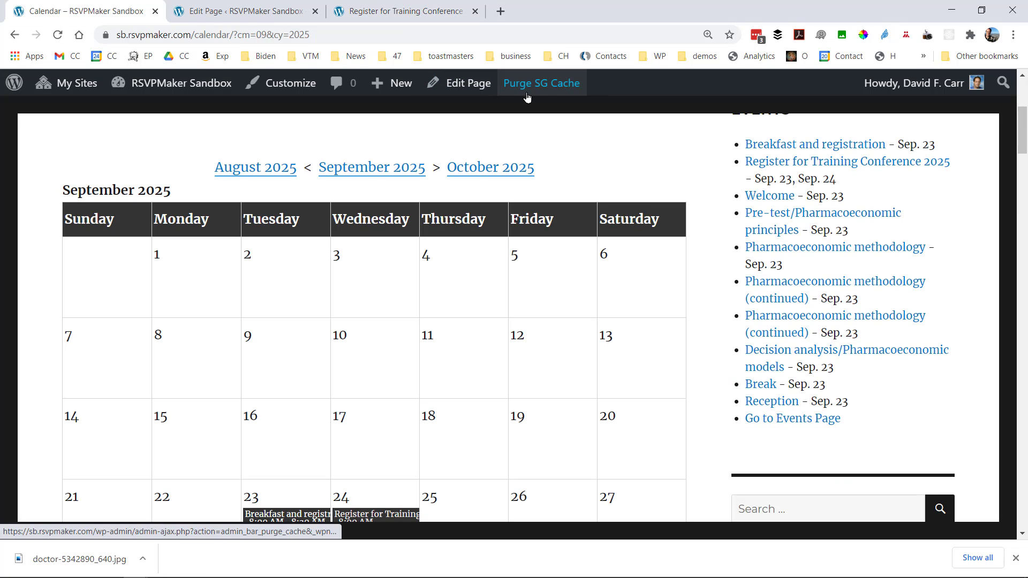
scroll(526, 96, down, 3)
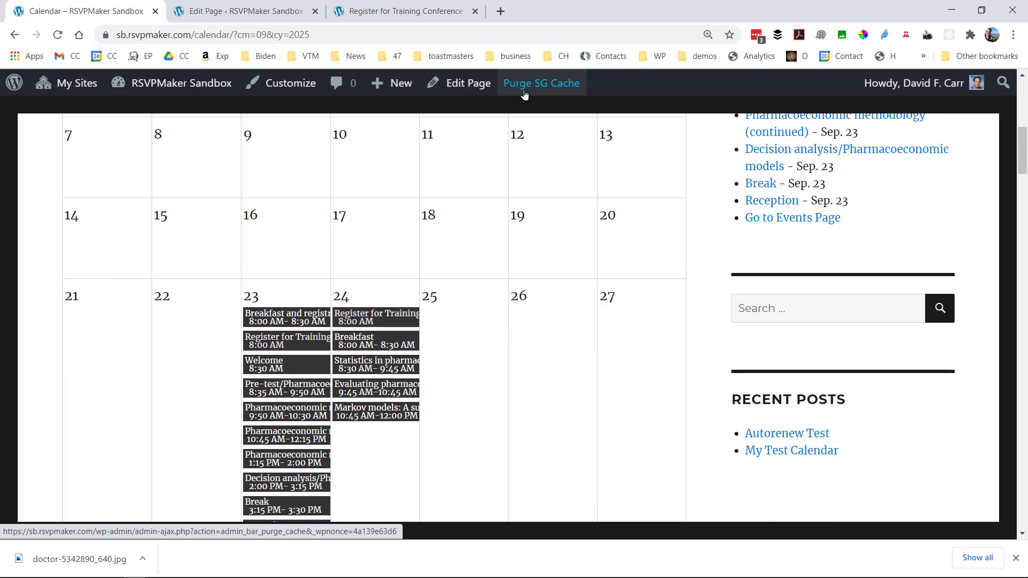
scroll(524, 95, down, 2)
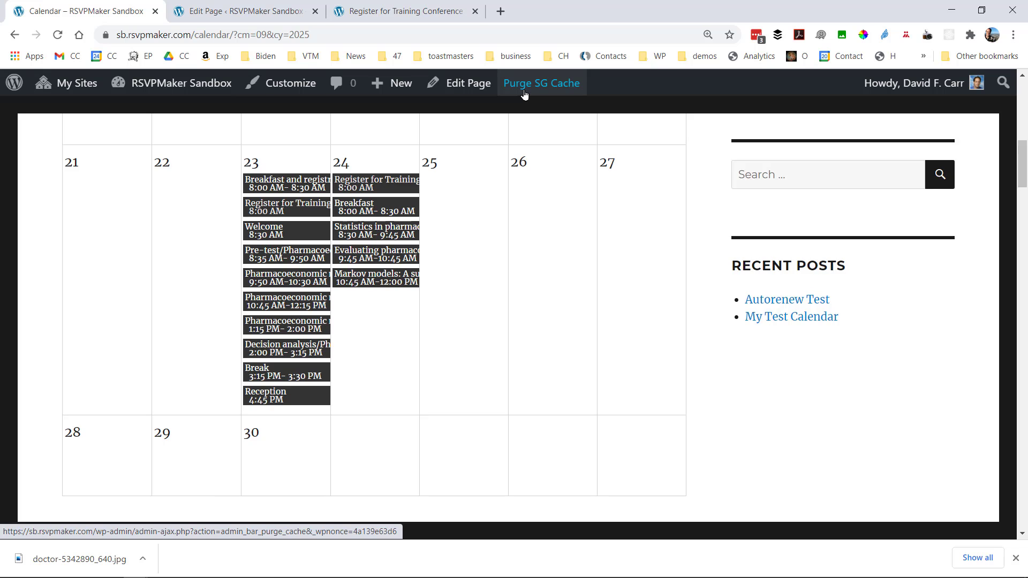
scroll(524, 94, down, 1)
scroll(524, 94, up, 6)
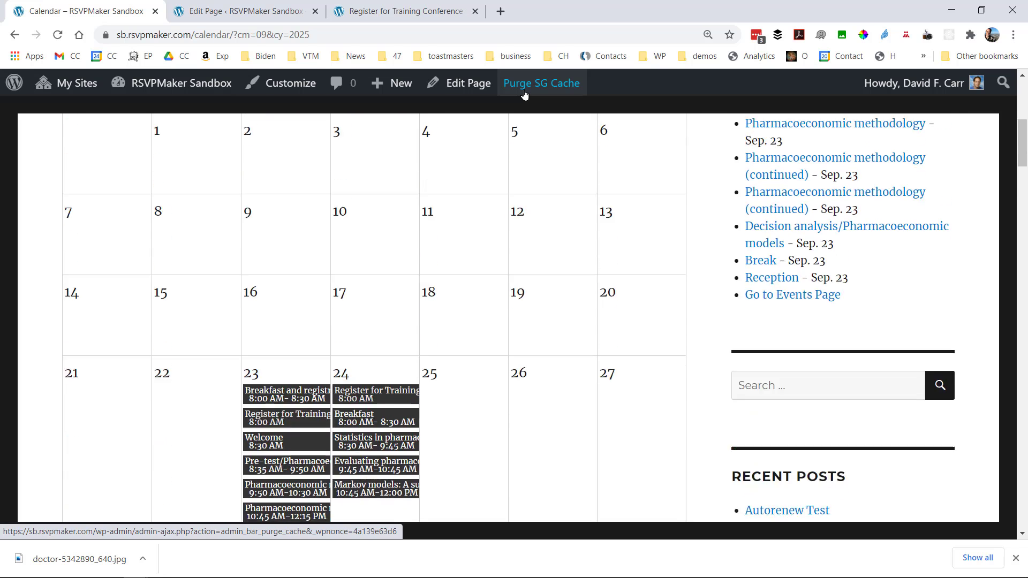
Set the Calendar page's RSVPMaker block to exclude Annual Conference events and update the page
click(236, 11)
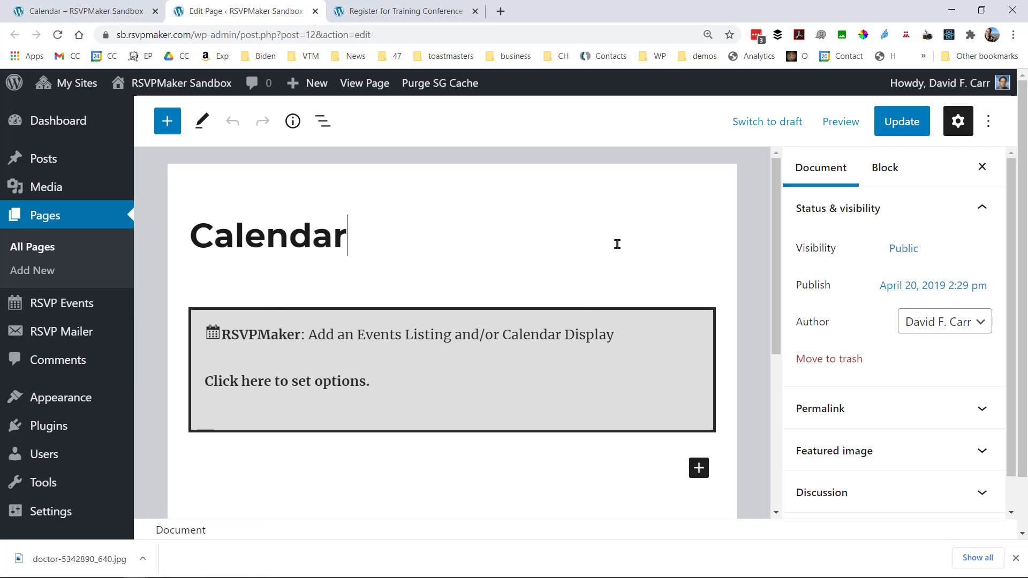
click(539, 351)
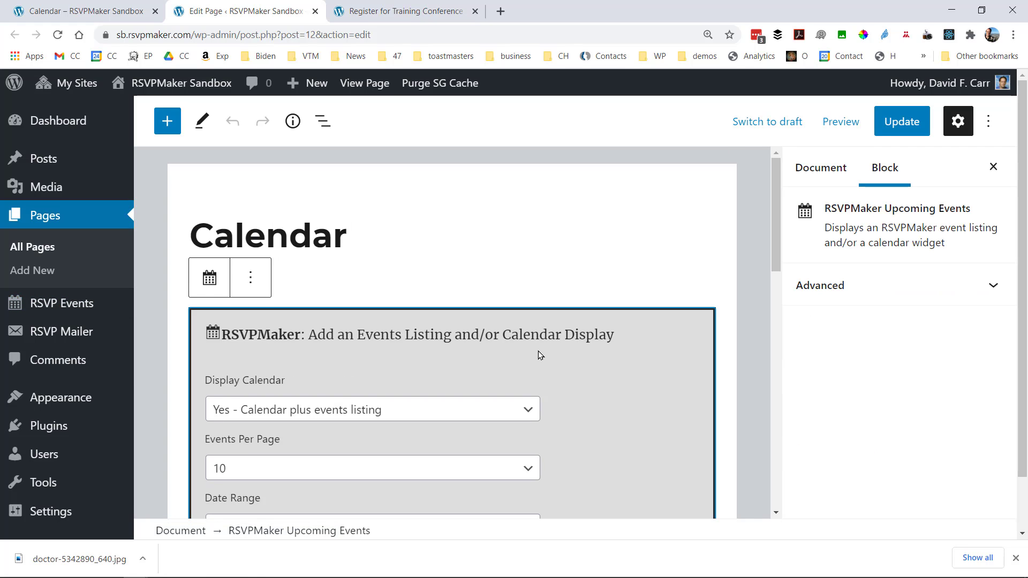
scroll(538, 351, down, 5)
scroll(539, 352, down, 3)
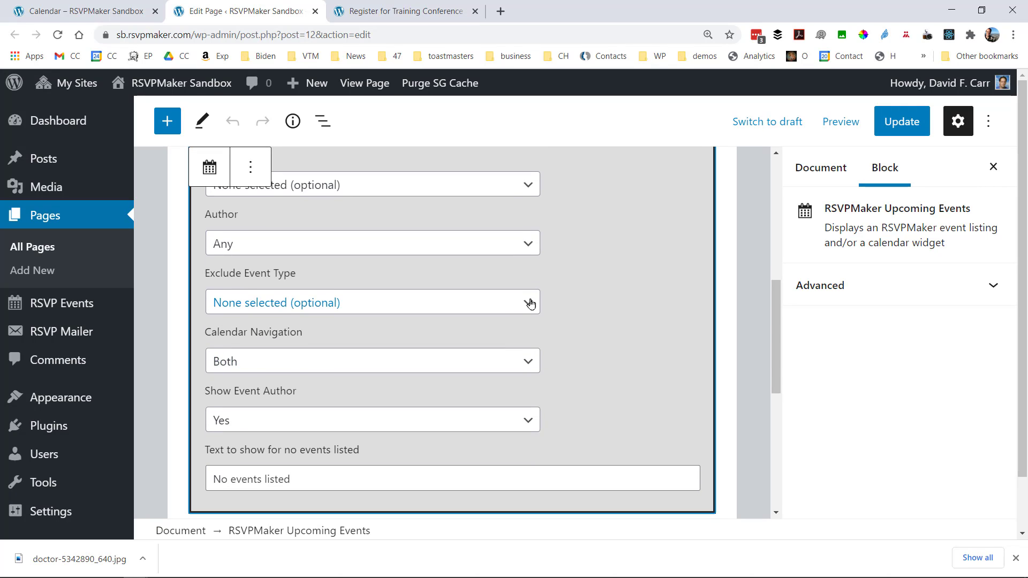
click(530, 304)
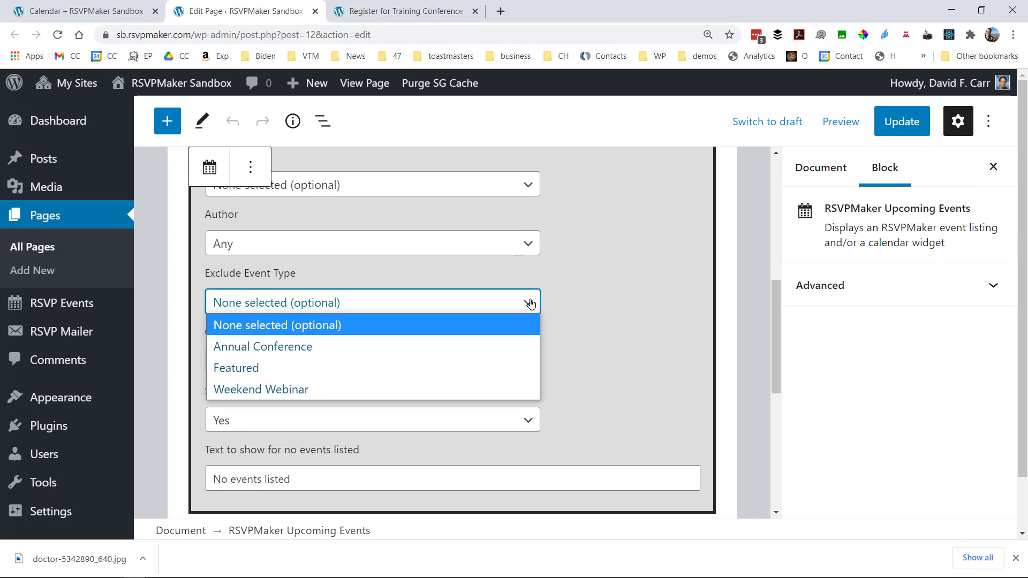
click(499, 346)
click(909, 123)
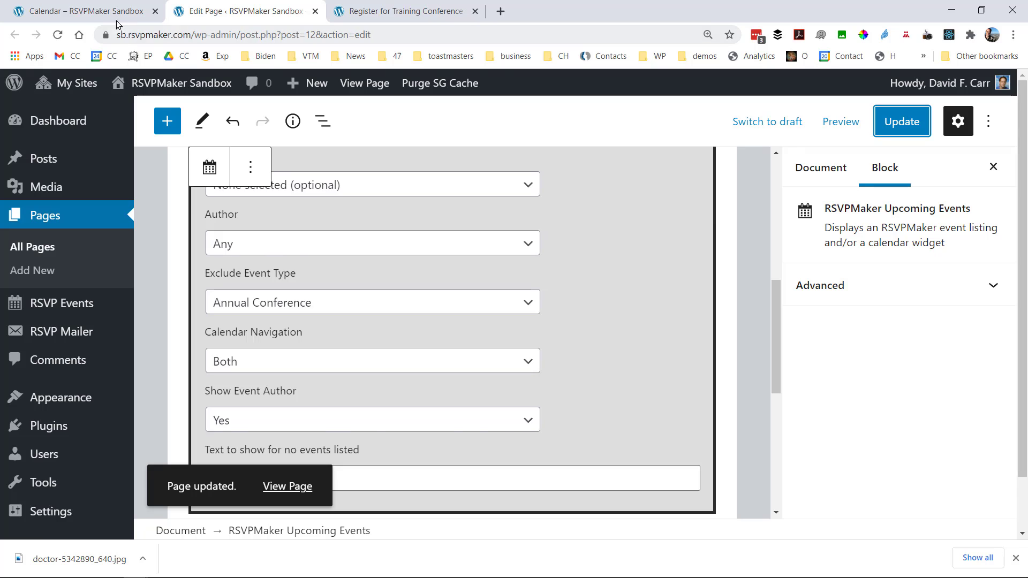
click(101, 12)
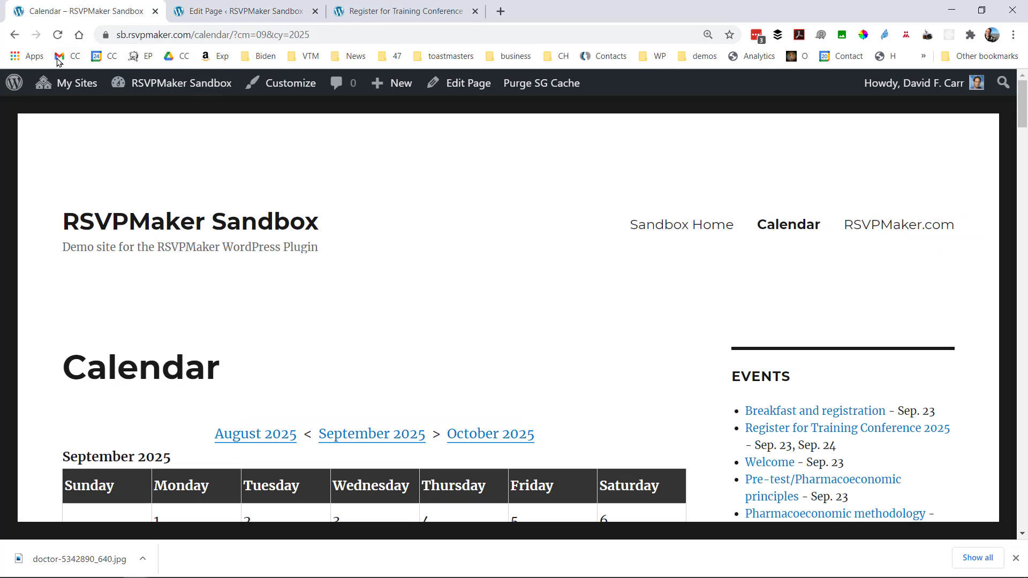
Reload the Calendar and confirm September 23–24 show only 'Register for Training Conference 2025'
click(58, 35)
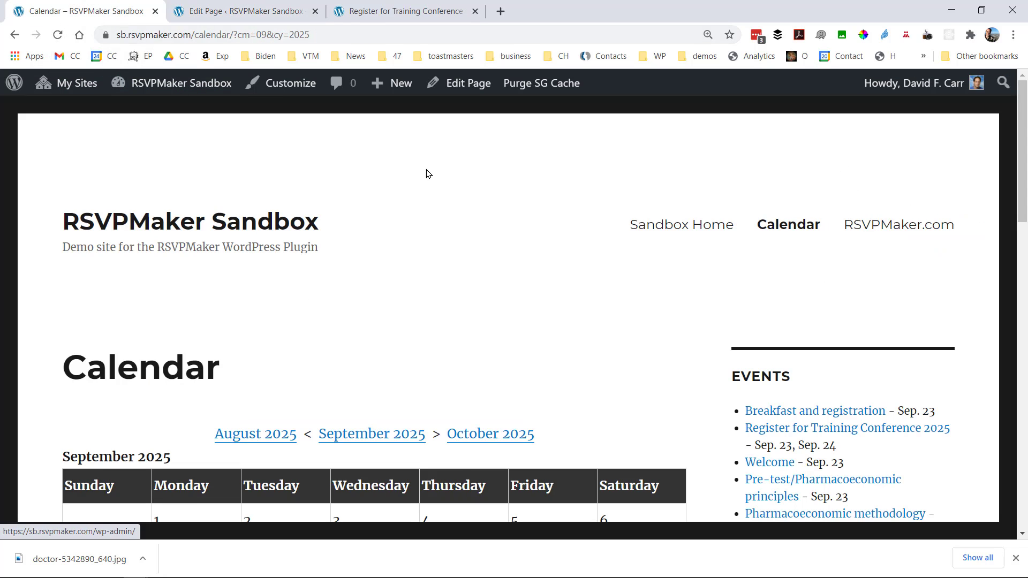
scroll(421, 166, down, 7)
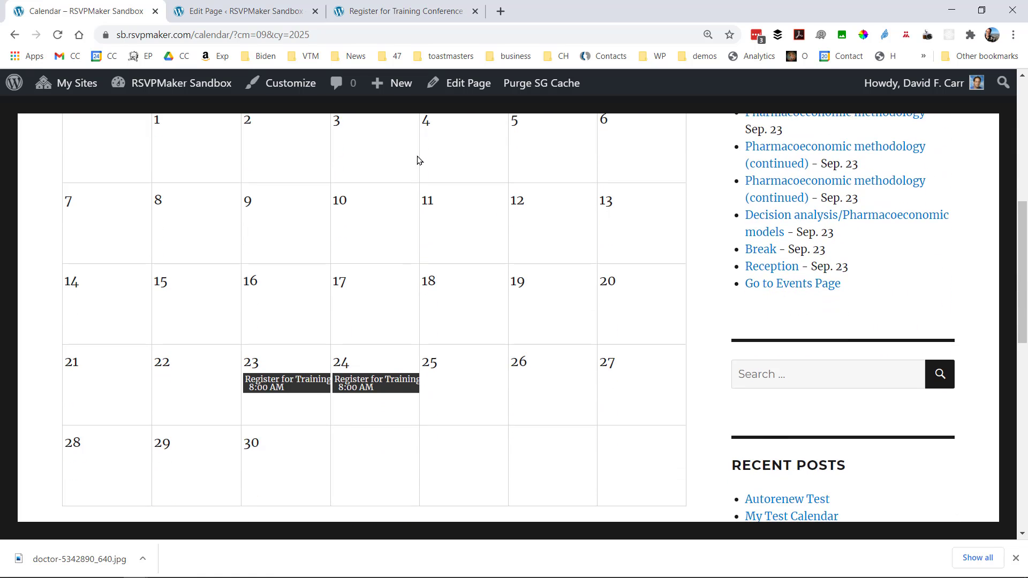
scroll(418, 160, down, 2)
scroll(418, 159, down, 4)
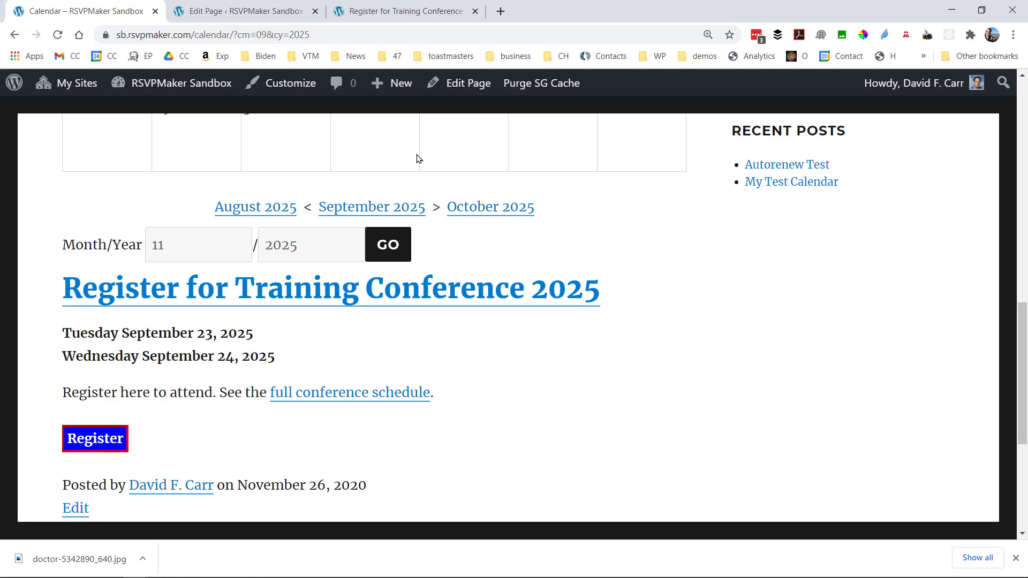
scroll(418, 159, up, 4)
Open the Training Conference 2025 registration form from the event listing
scroll(419, 159, down, 3)
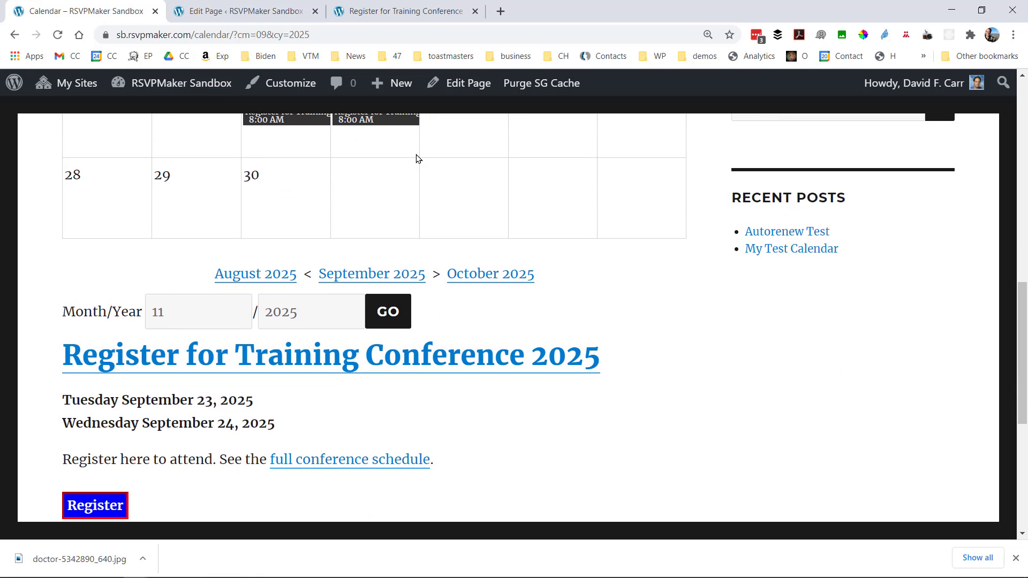
scroll(418, 159, down, 3)
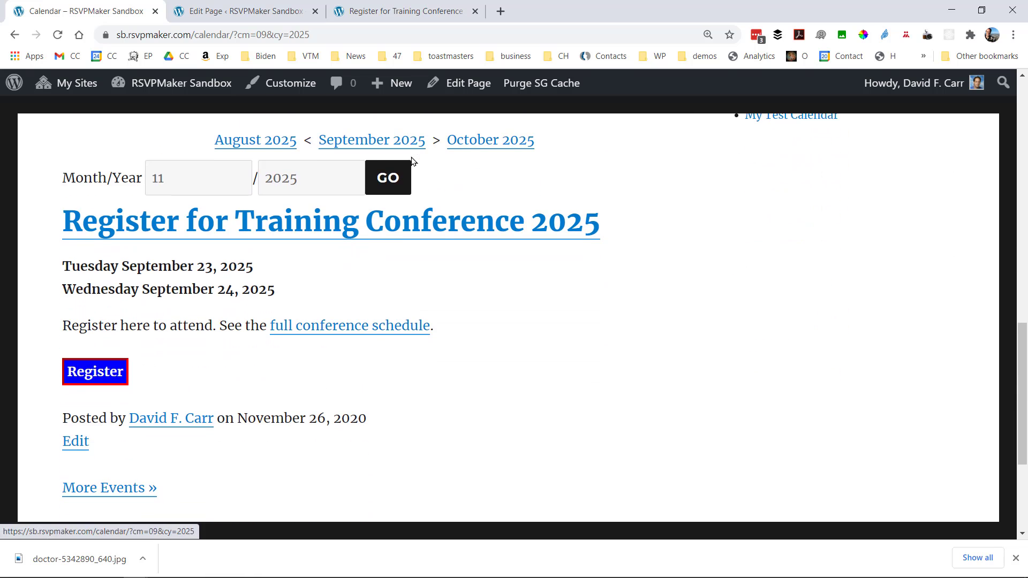
click(101, 377)
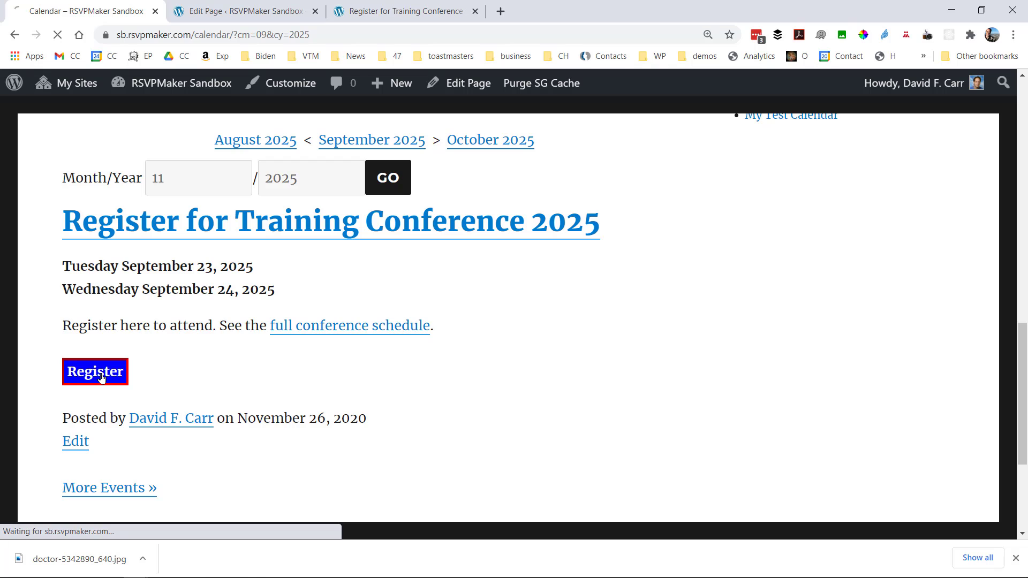